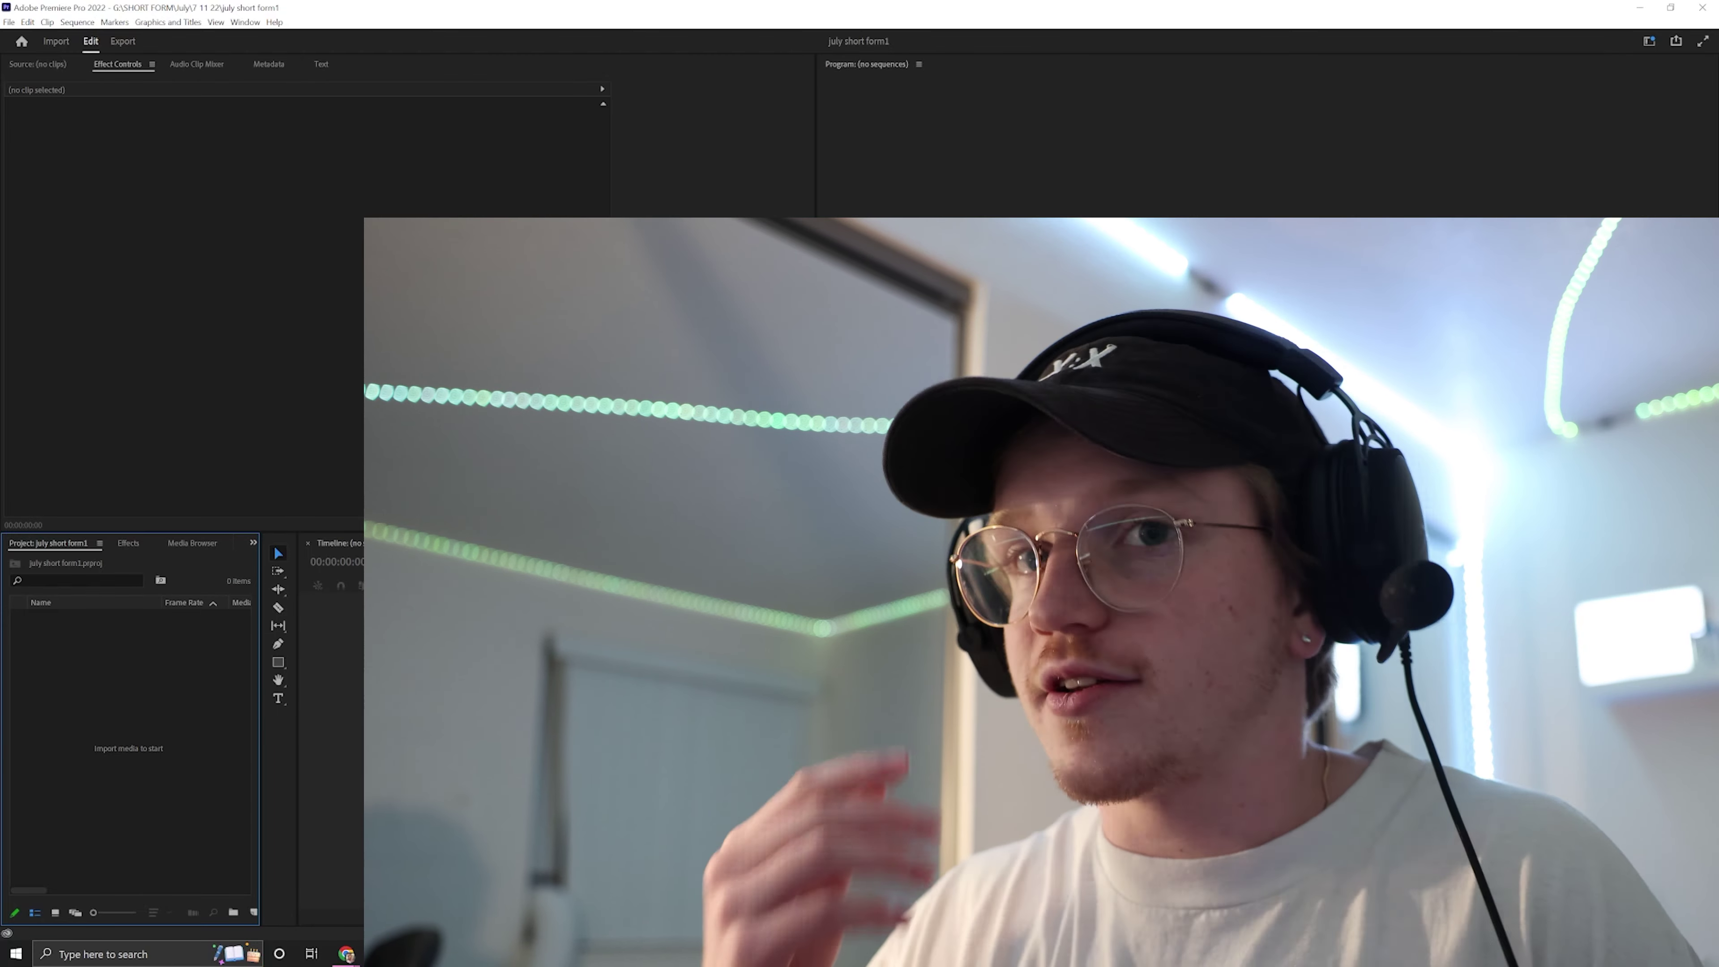
Step: Open the Import dialog with Ctrl+I to bring in footage from the 7 11 22 folder
{"action": "key", "text": "ctrl+i"}
Step: Select every file from 169A9865 through GX010028 and import them into the project
{"action": "scroll", "coordinate": [240, 372], "scroll_direction": "up", "scroll_amount": 10}
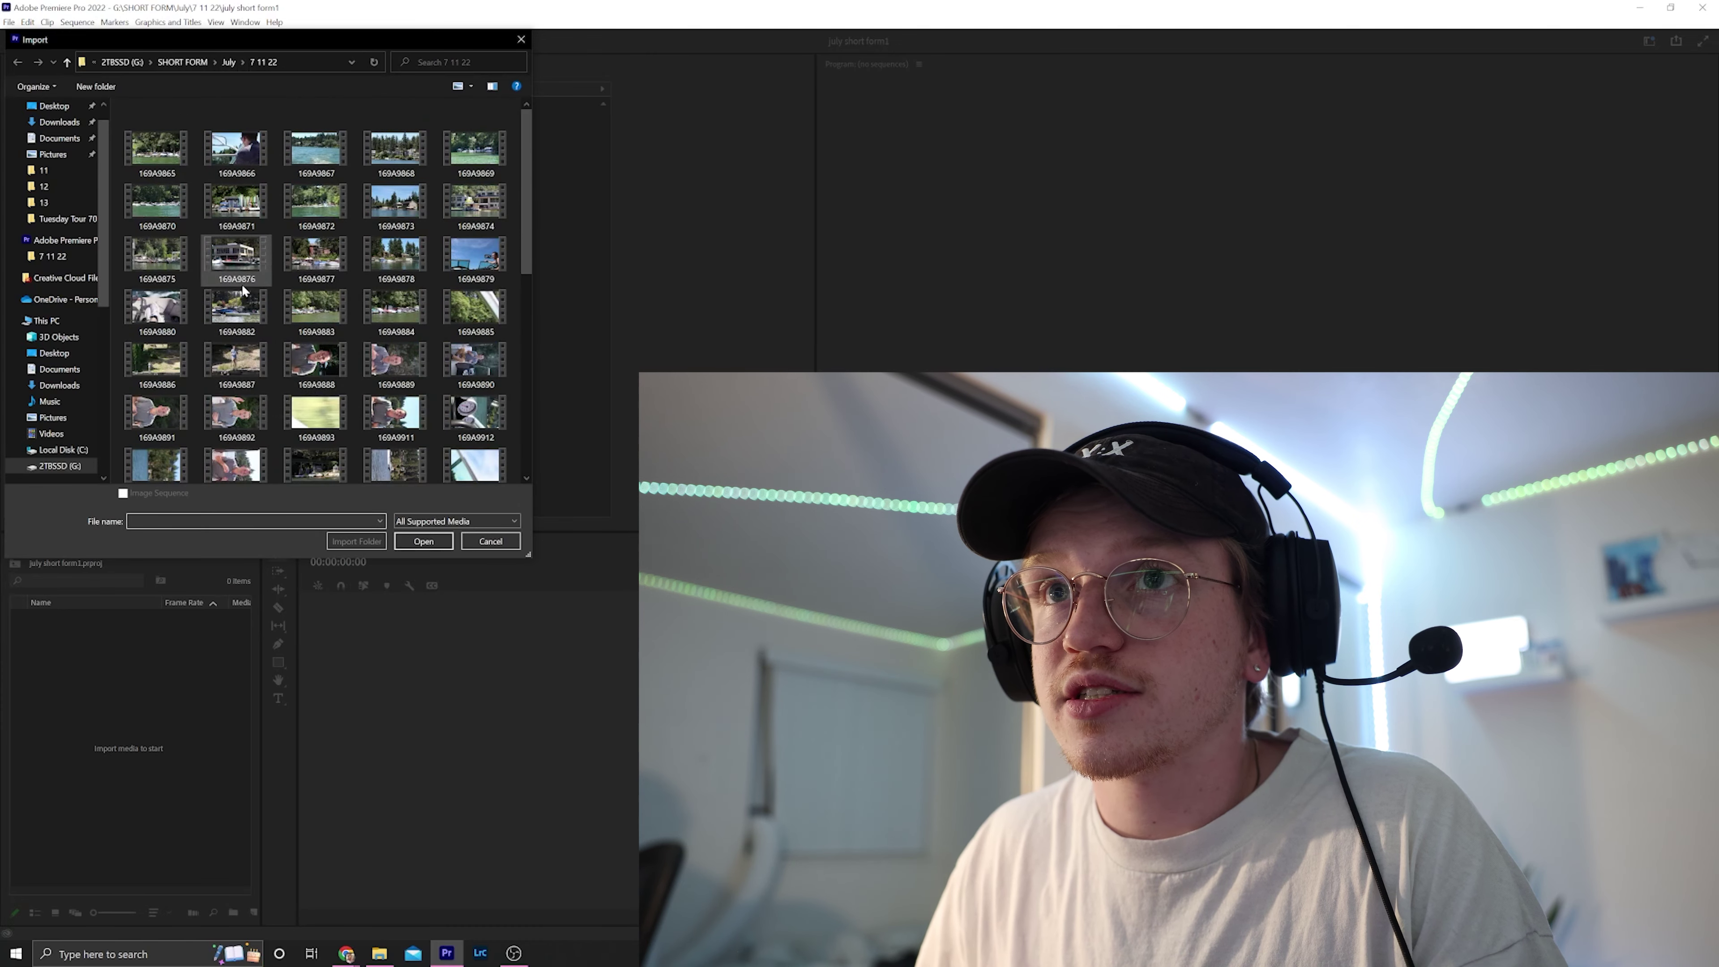
{"action": "left_click", "coordinate": [156, 149]}
{"action": "scroll", "coordinate": [315, 291], "scroll_direction": "down", "scroll_amount": 10}
{"action": "left_click", "coordinate": [156, 446], "text": "shift"}
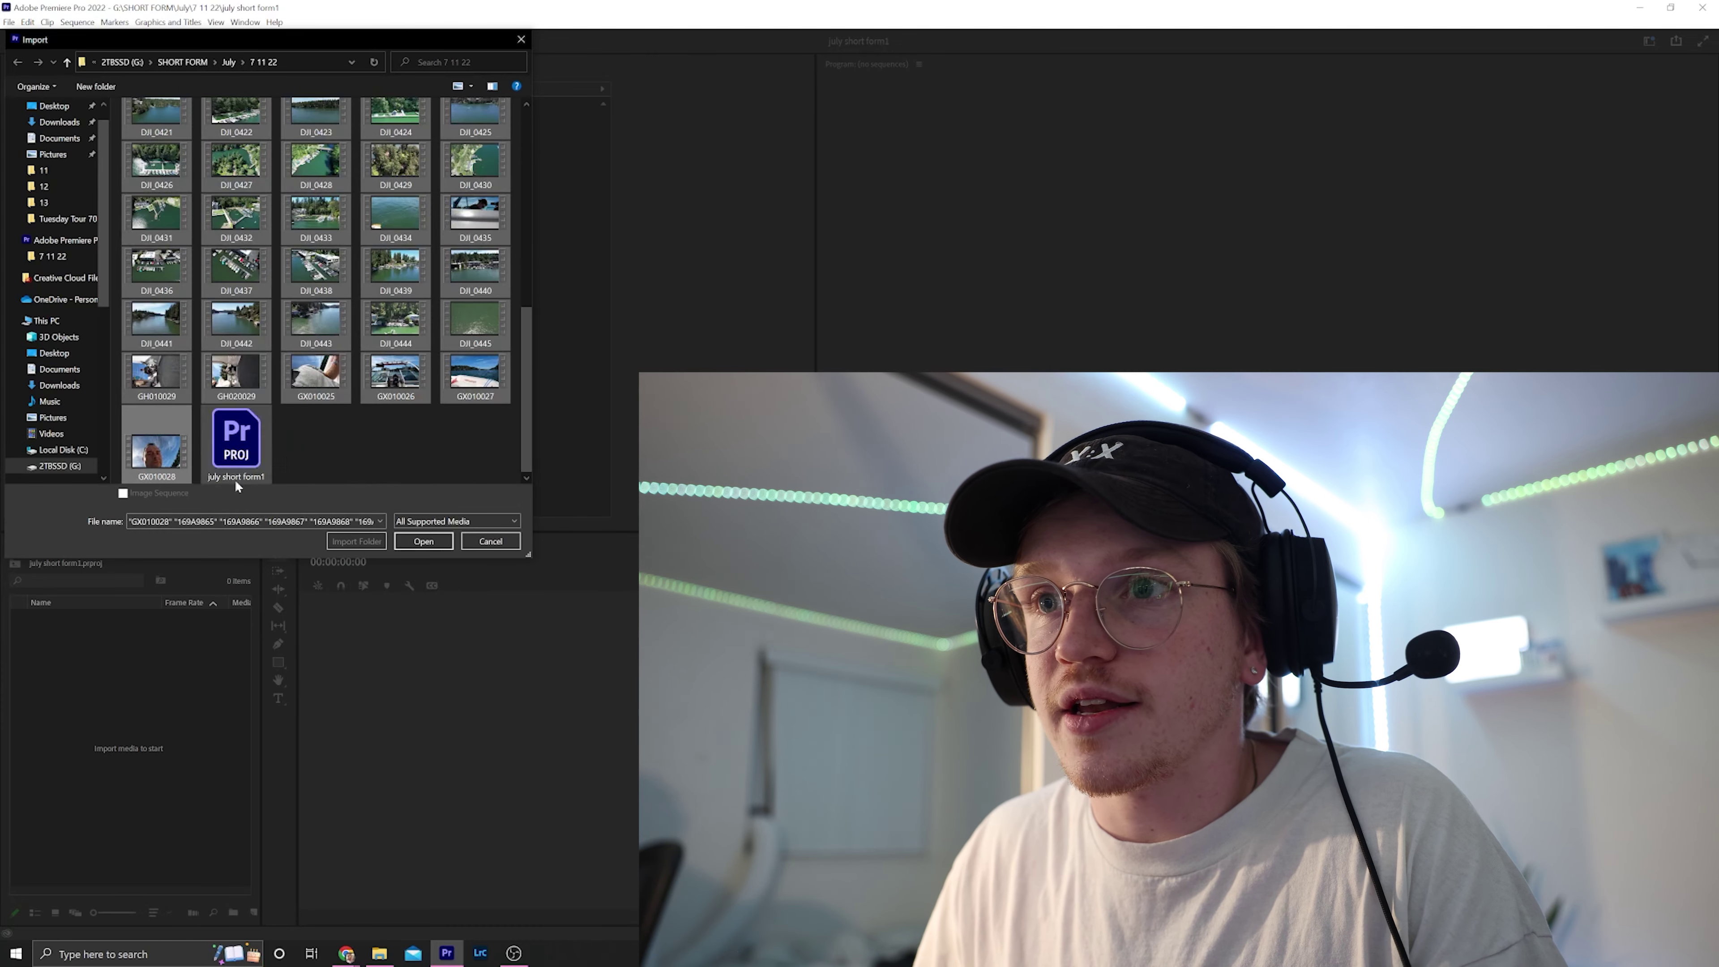
{"action": "left_click", "coordinate": [427, 542]}
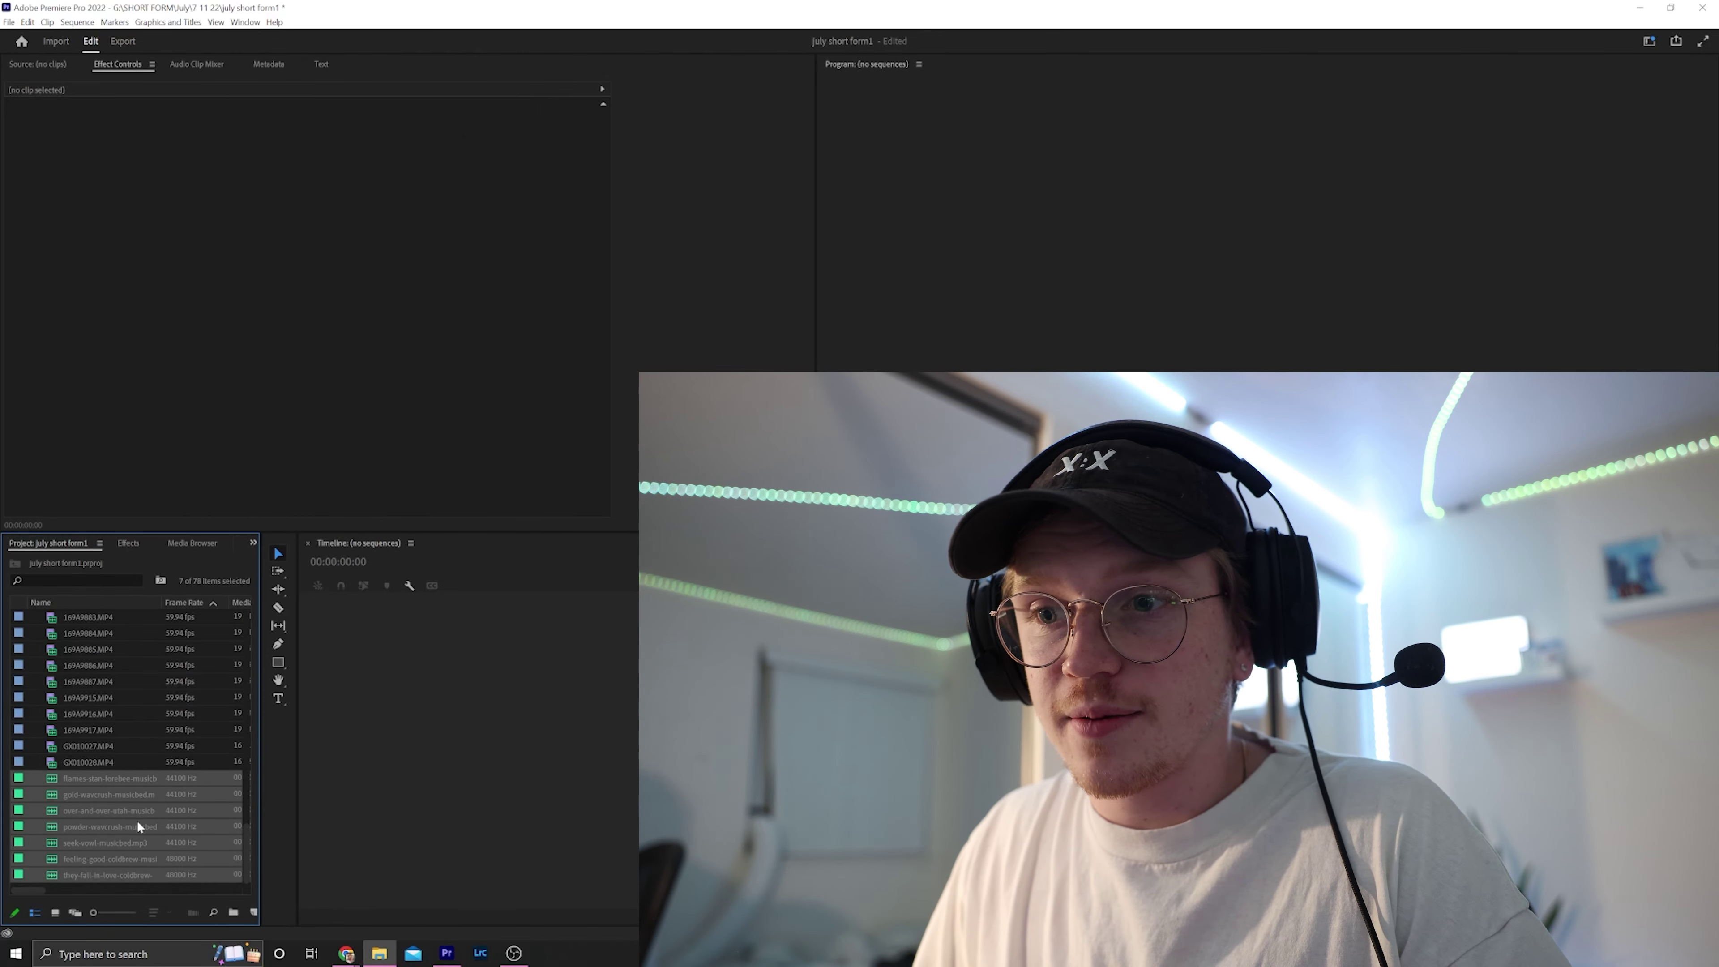
{"action": "left_click", "coordinate": [101, 783]}
{"action": "scroll", "coordinate": [145, 676], "scroll_direction": "up", "scroll_amount": 8}
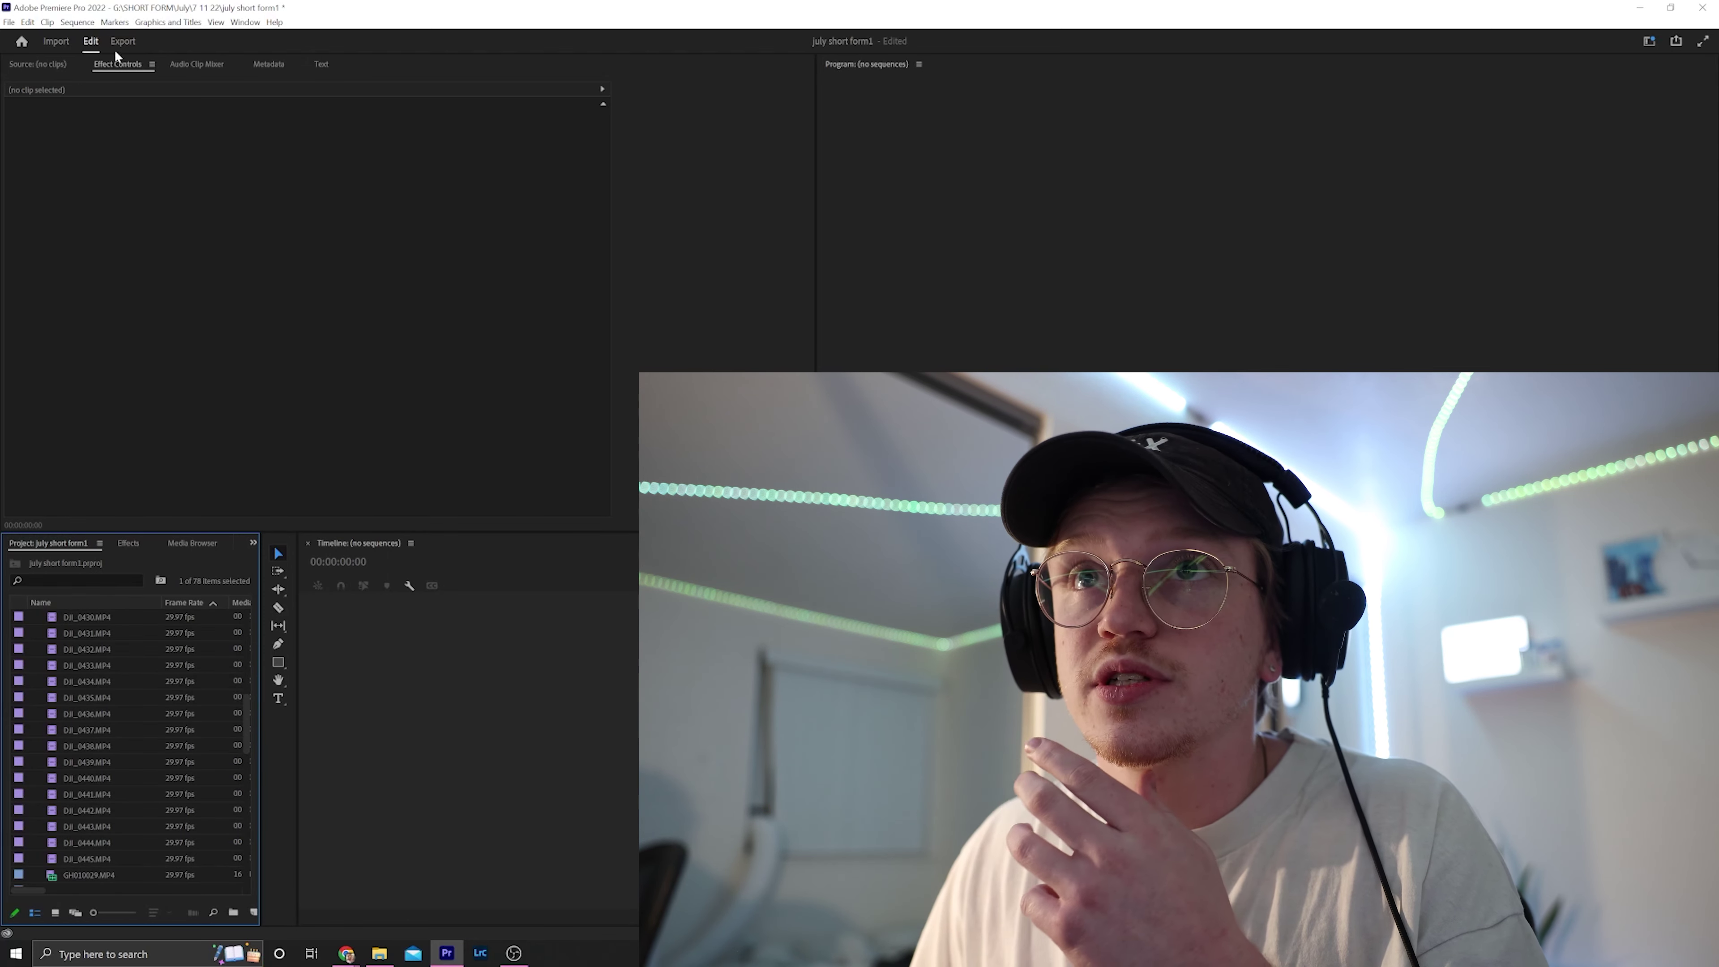
Step: Create Sequence 01 with a custom 1080 horizontal by 1920 vertical frame size
{"action": "left_click", "coordinate": [9, 23]}
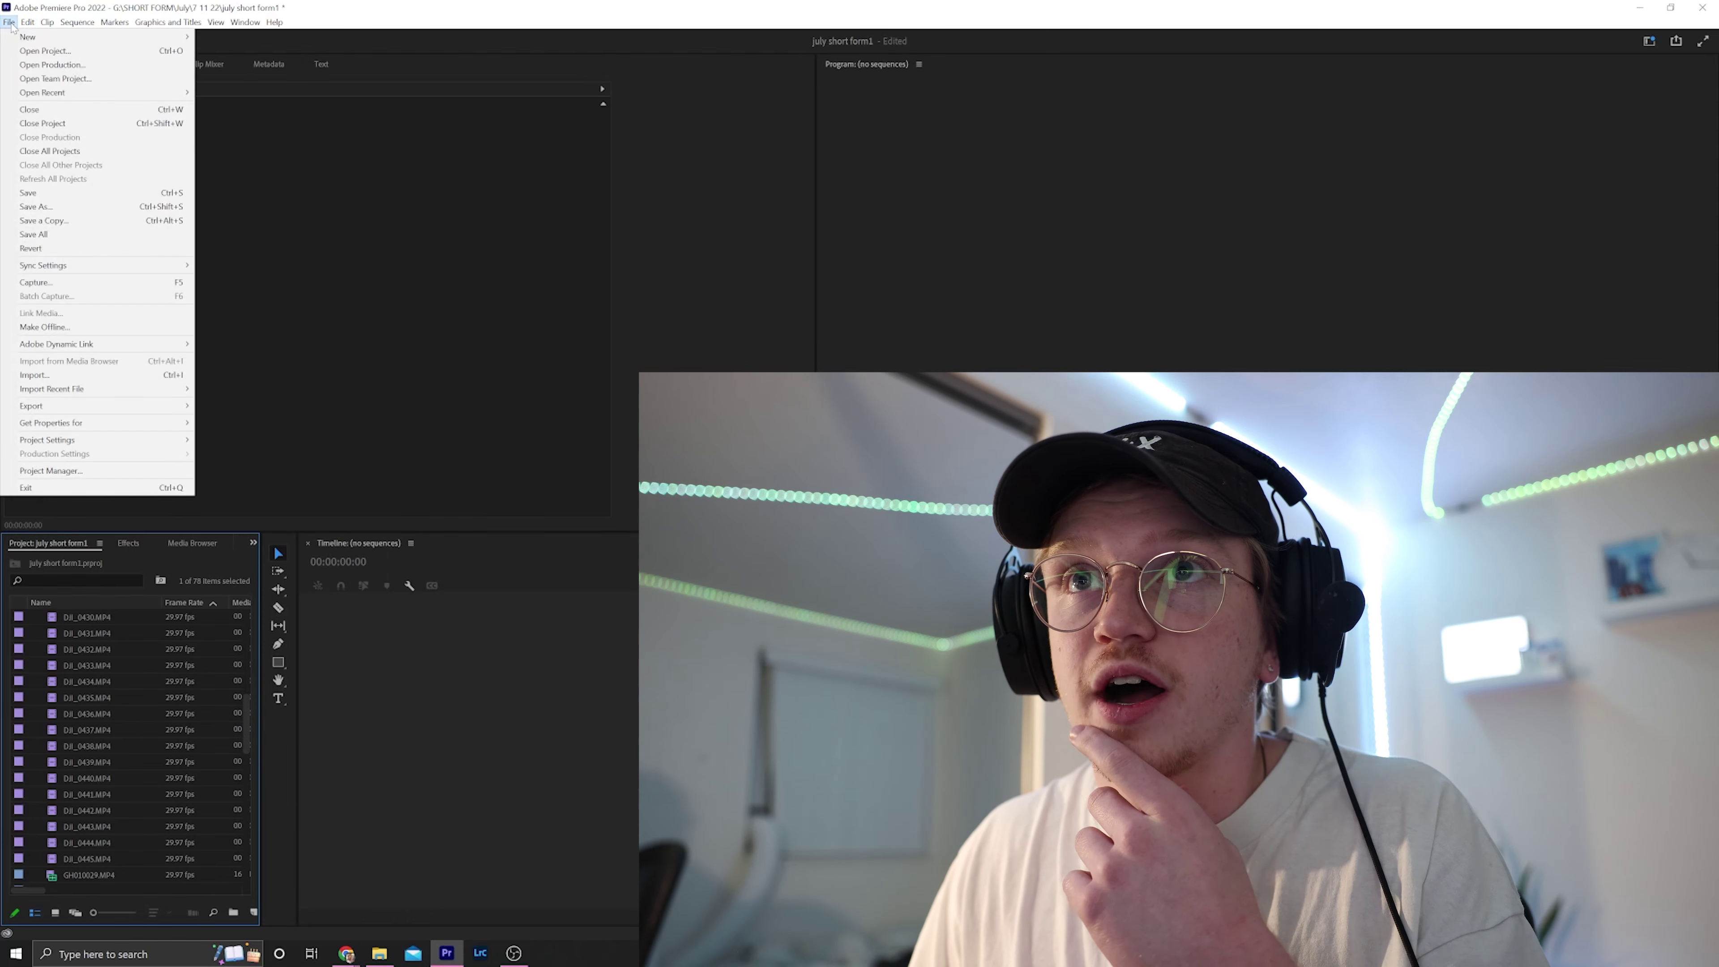
{"action": "mouse_move", "coordinate": [19, 35]}
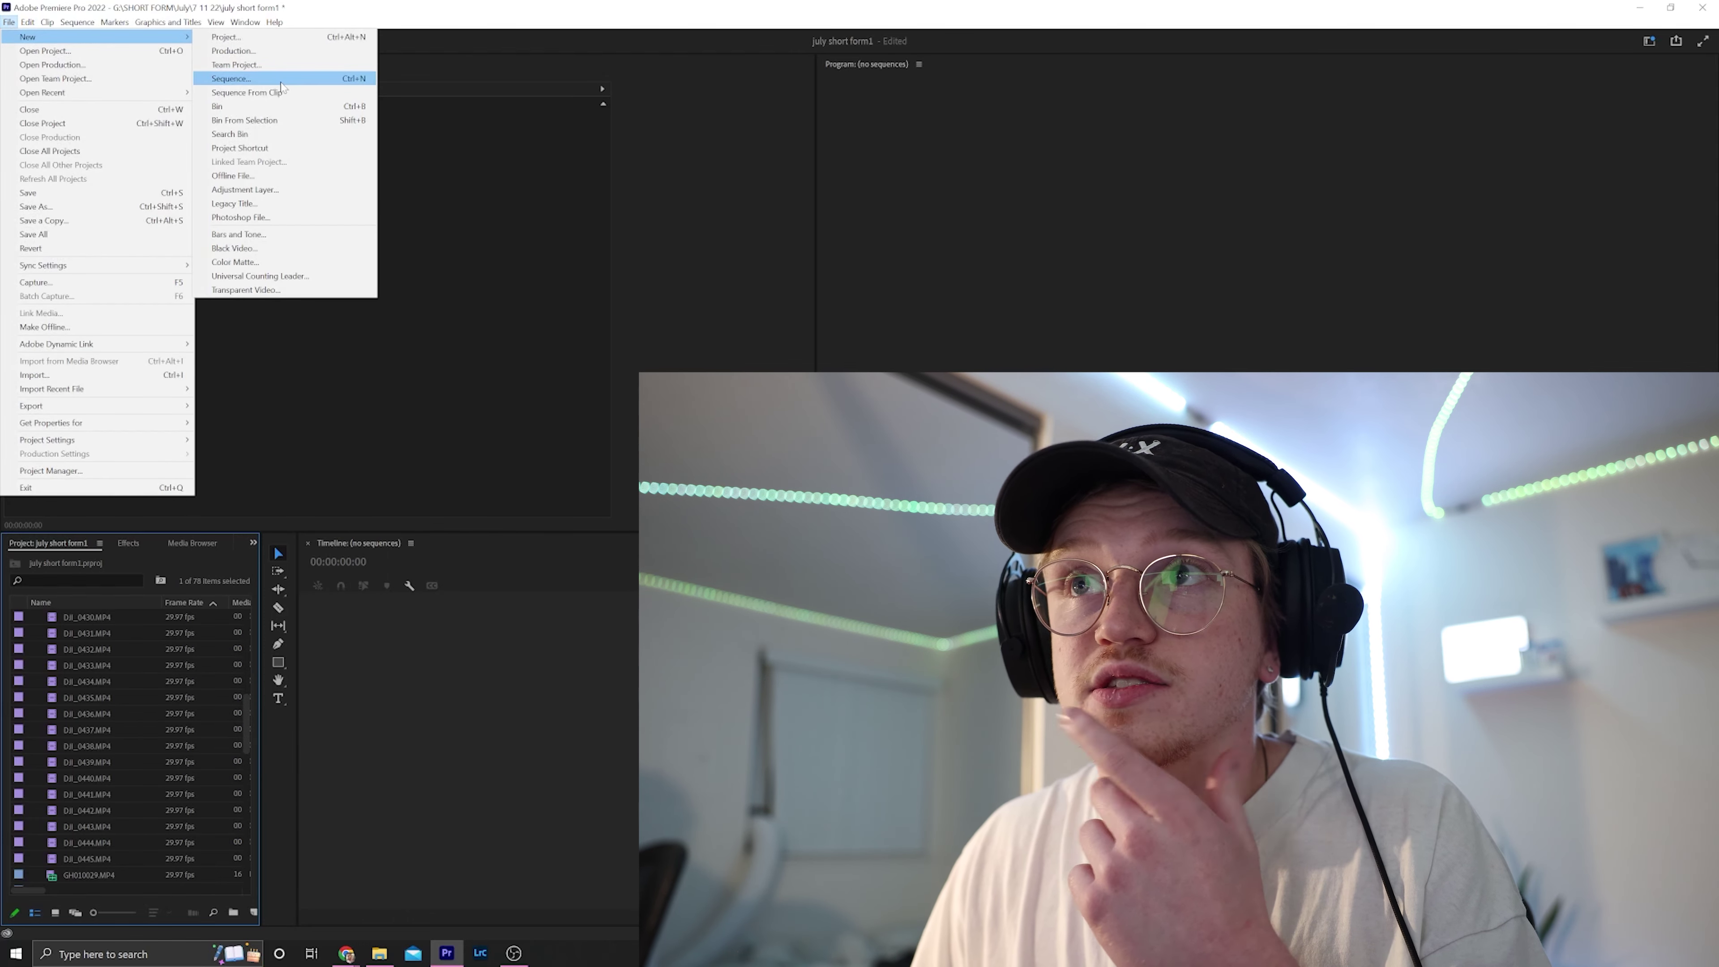
{"action": "left_click", "coordinate": [253, 78]}
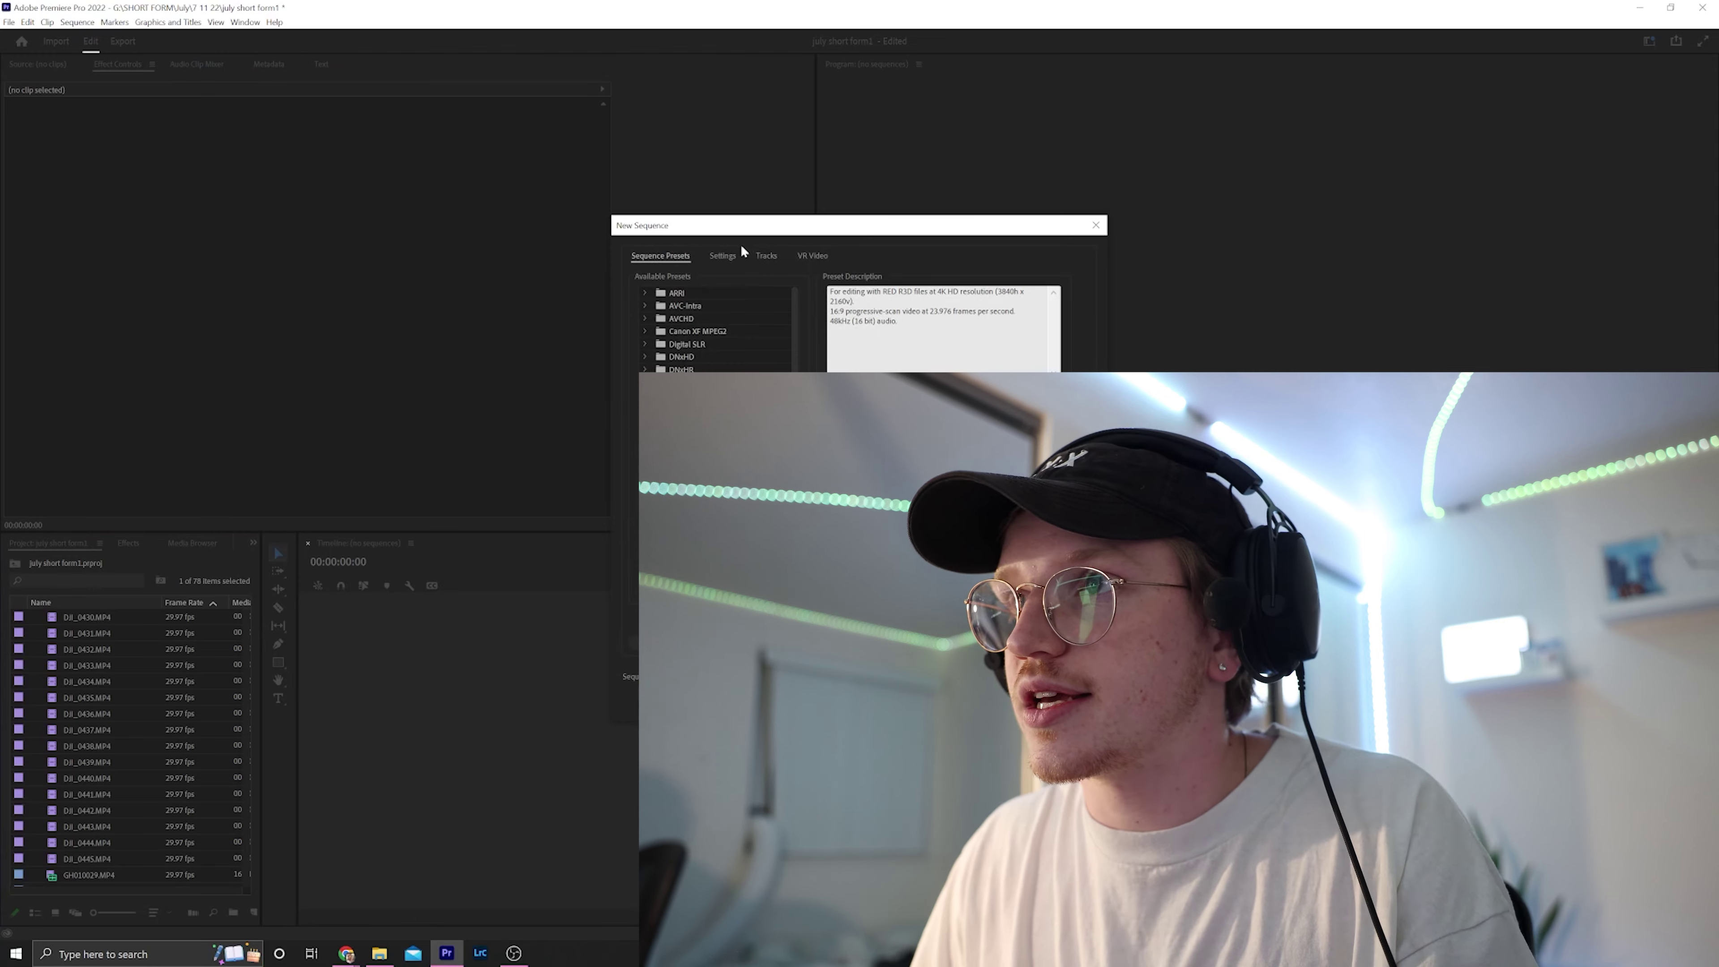
{"action": "left_click", "coordinate": [722, 256]}
{"action": "type", "text": "1"}
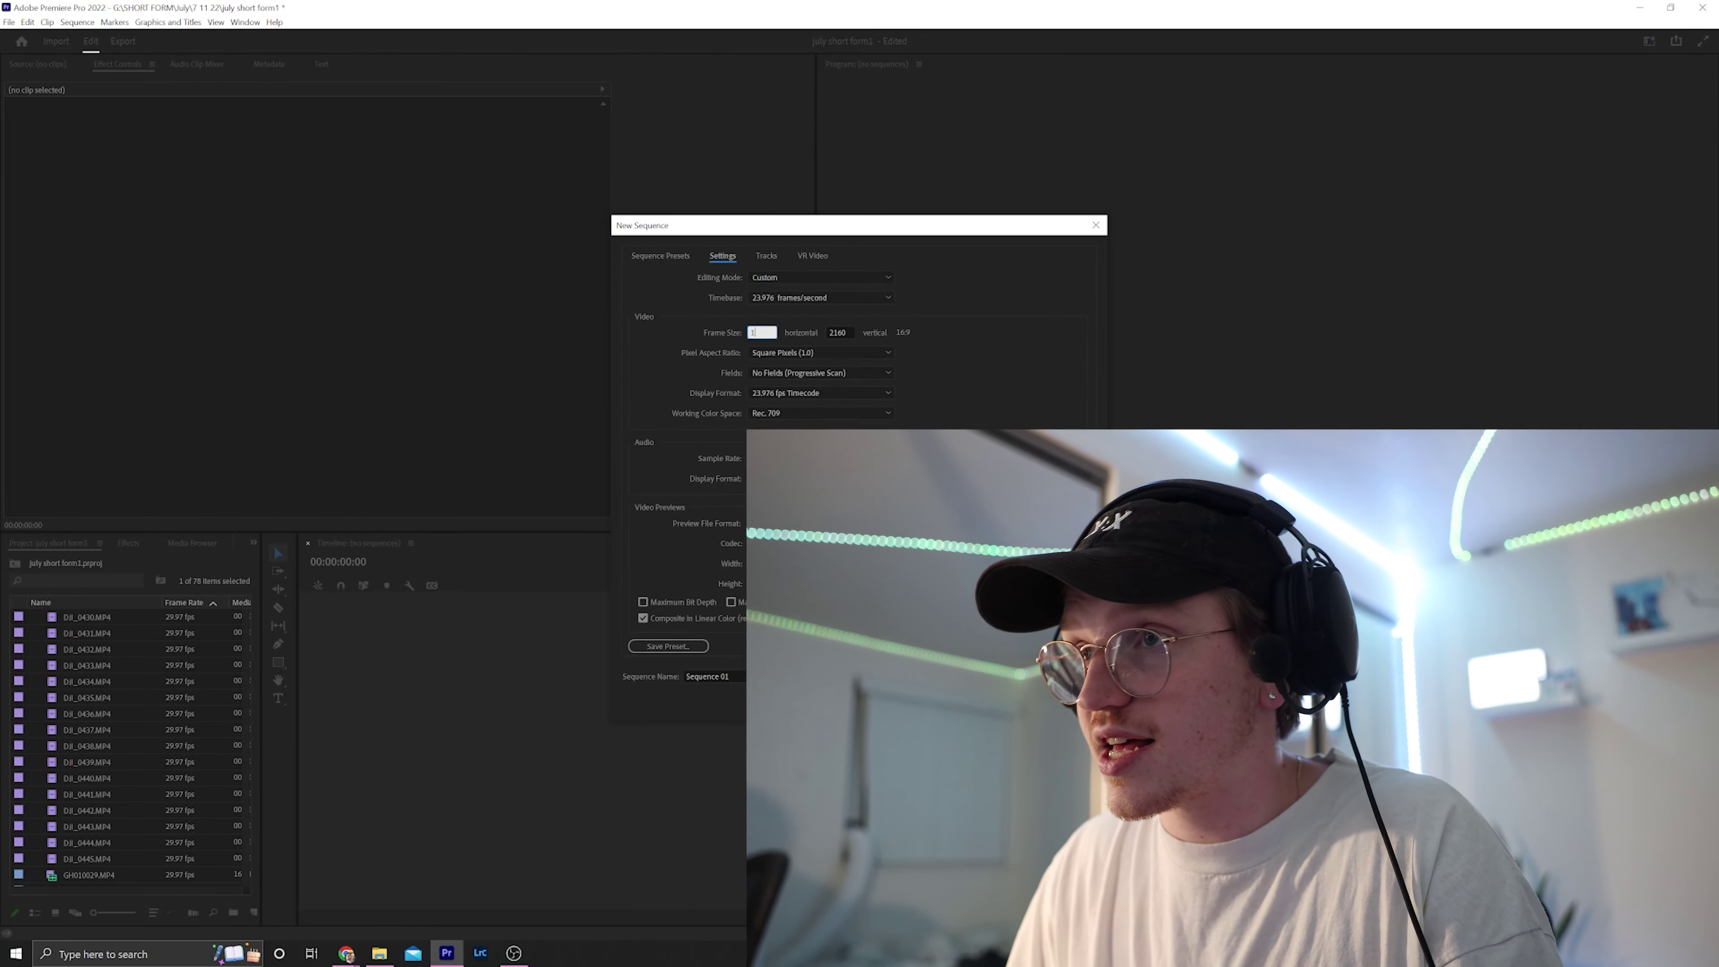
{"action": "type", "text": "080"}
{"action": "left_click", "coordinate": [848, 330]}
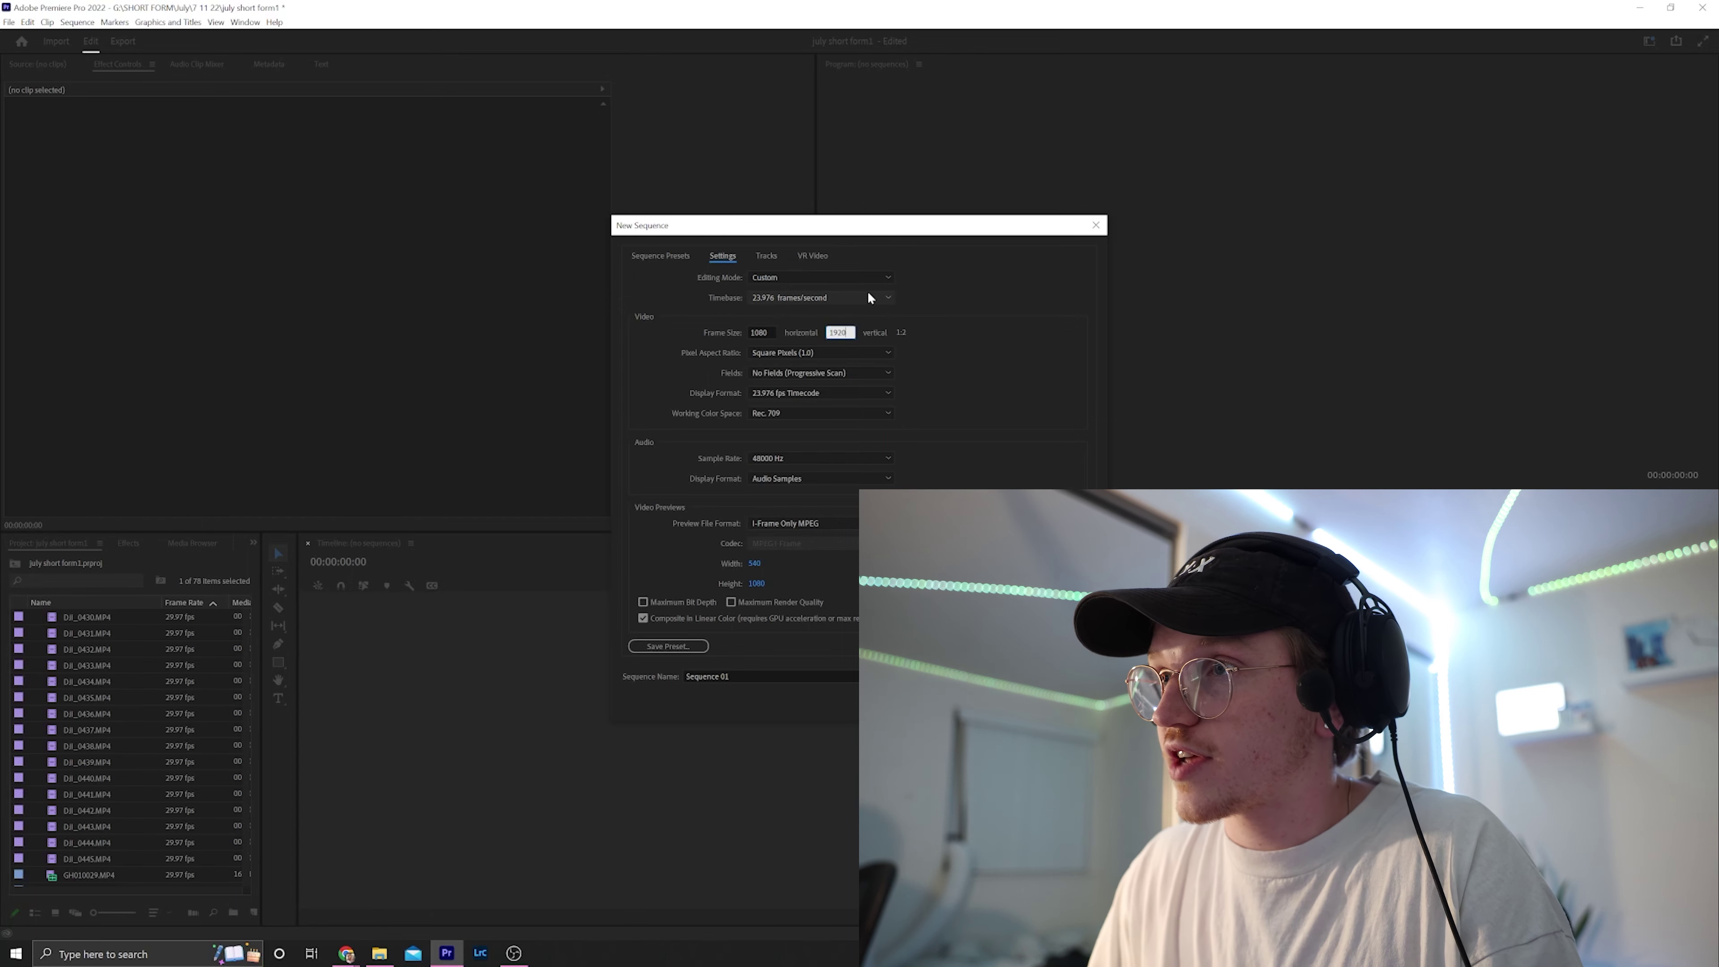
{"action": "type", "text": "1920"}
{"action": "left_click", "coordinate": [1021, 384]}
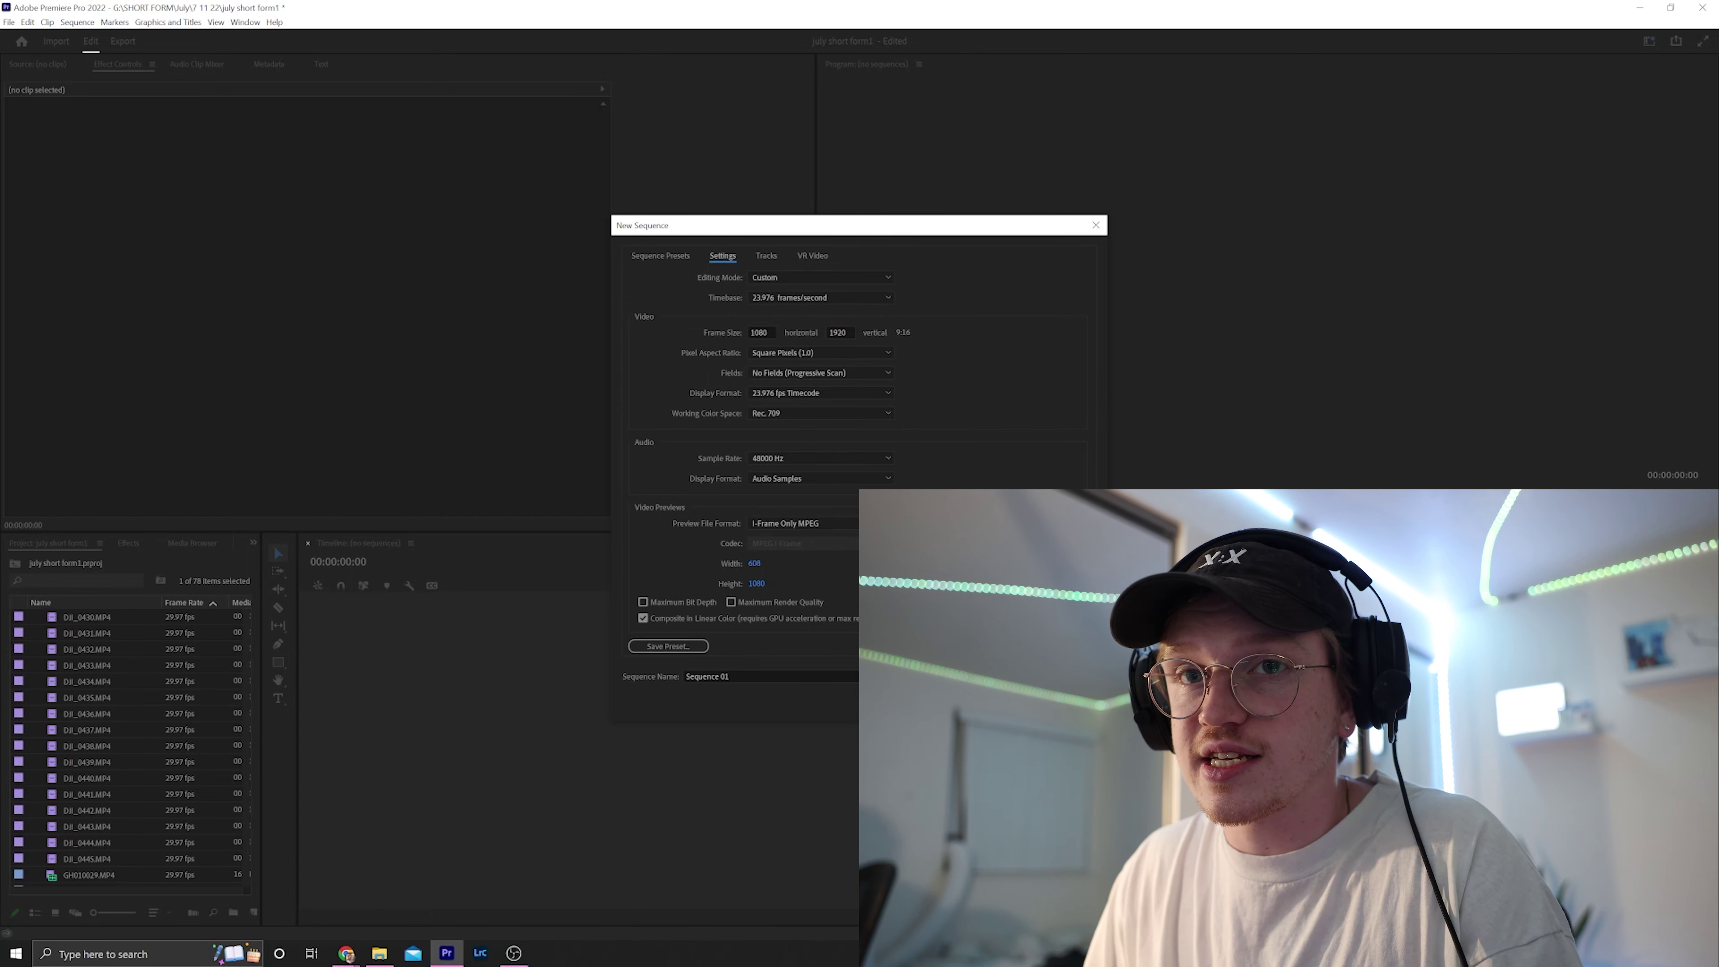
{"action": "key", "text": "Return"}
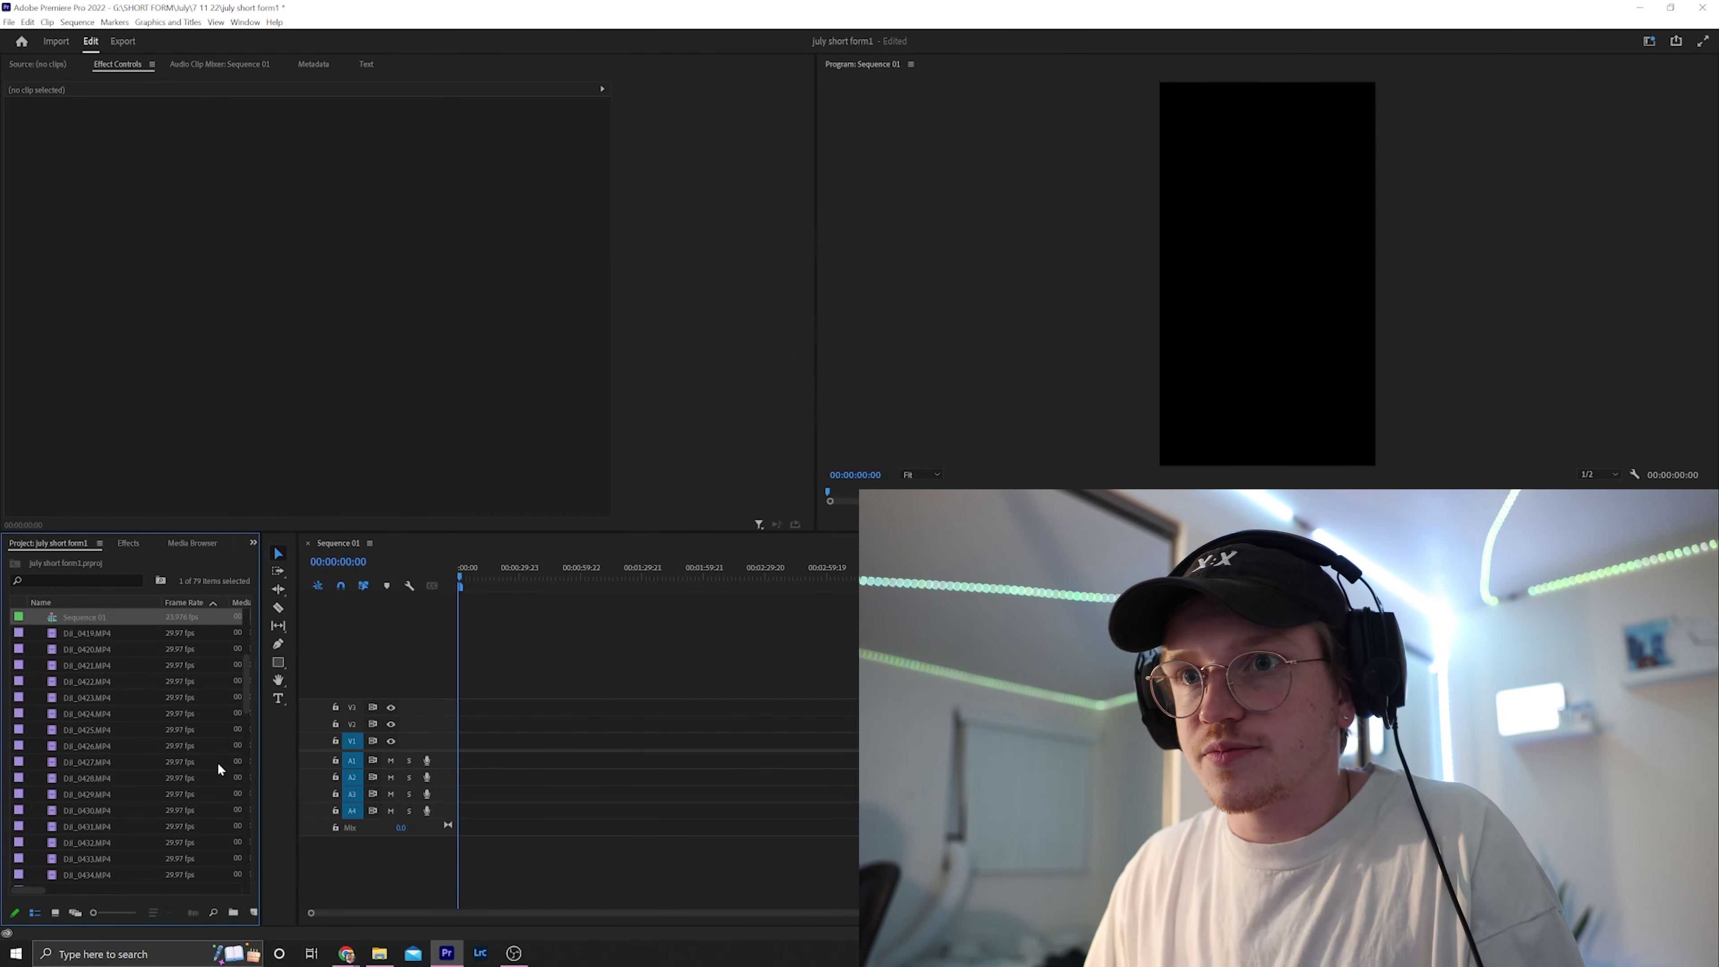
Step: Set an in point a few frames into 169A9888, drop it onto the first tracks, and save
{"action": "scroll", "coordinate": [17, 636], "scroll_direction": "up", "scroll_amount": 5}
{"action": "left_click_drag", "start_coordinate": [17, 617], "coordinate": [266, 511]}
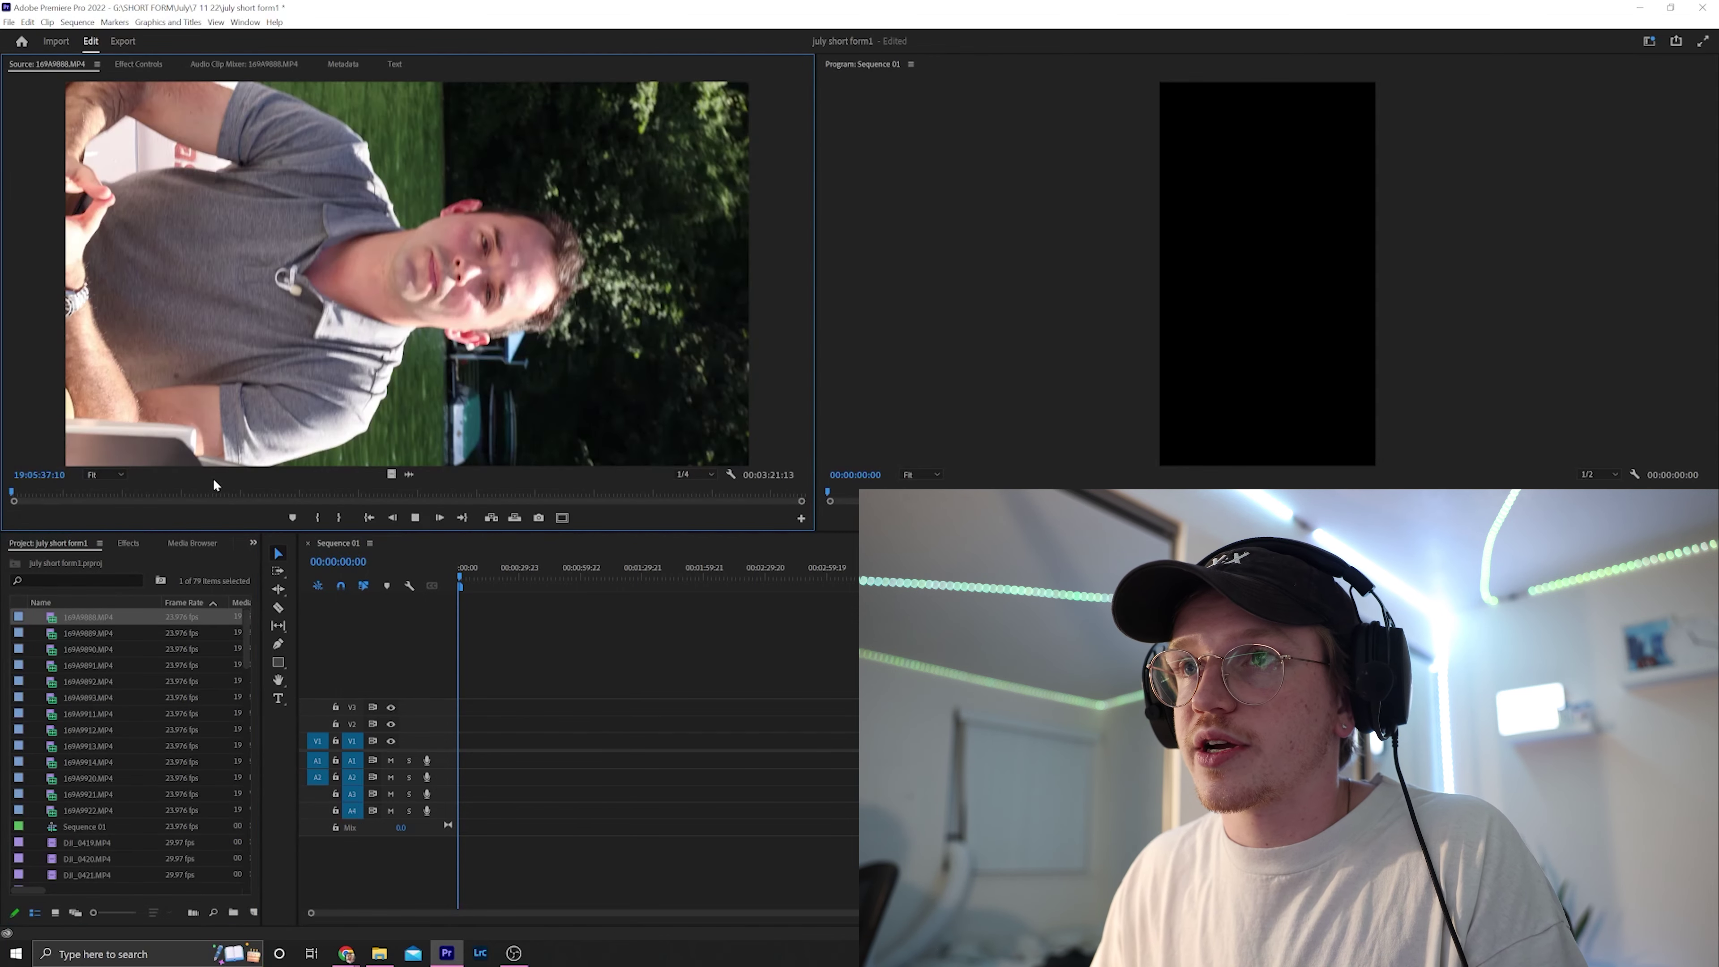
{"action": "key", "text": "space"}
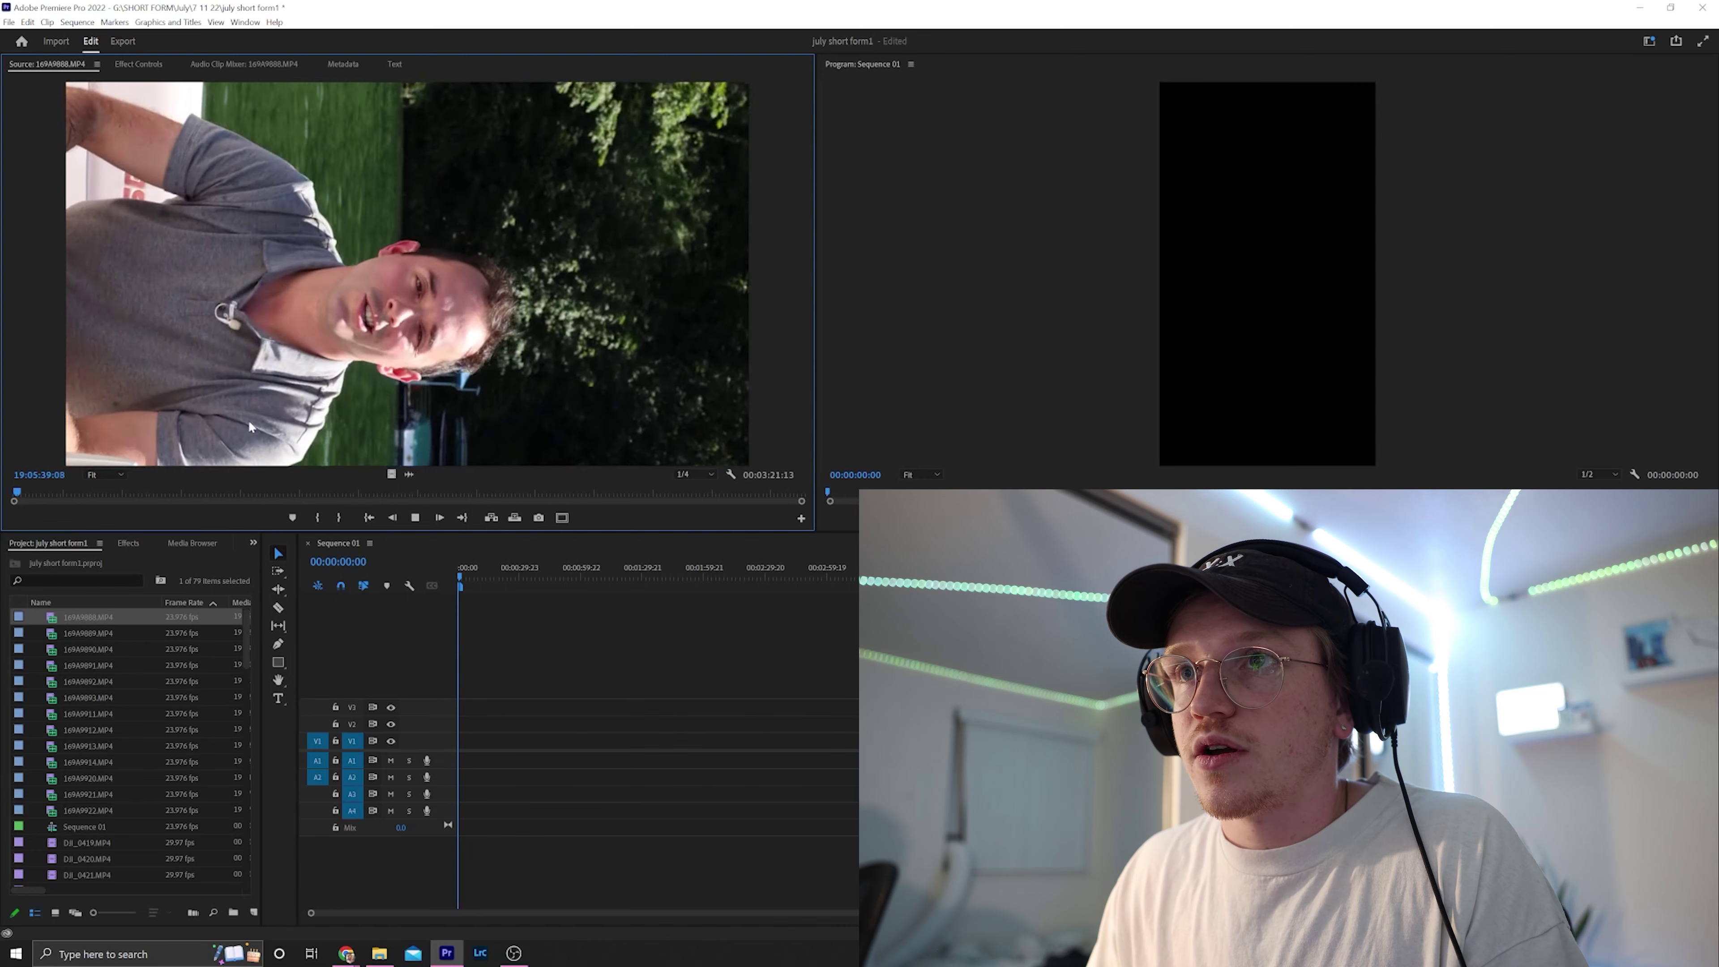
{"action": "key", "text": "space"}
{"action": "left_click", "coordinate": [17, 495]}
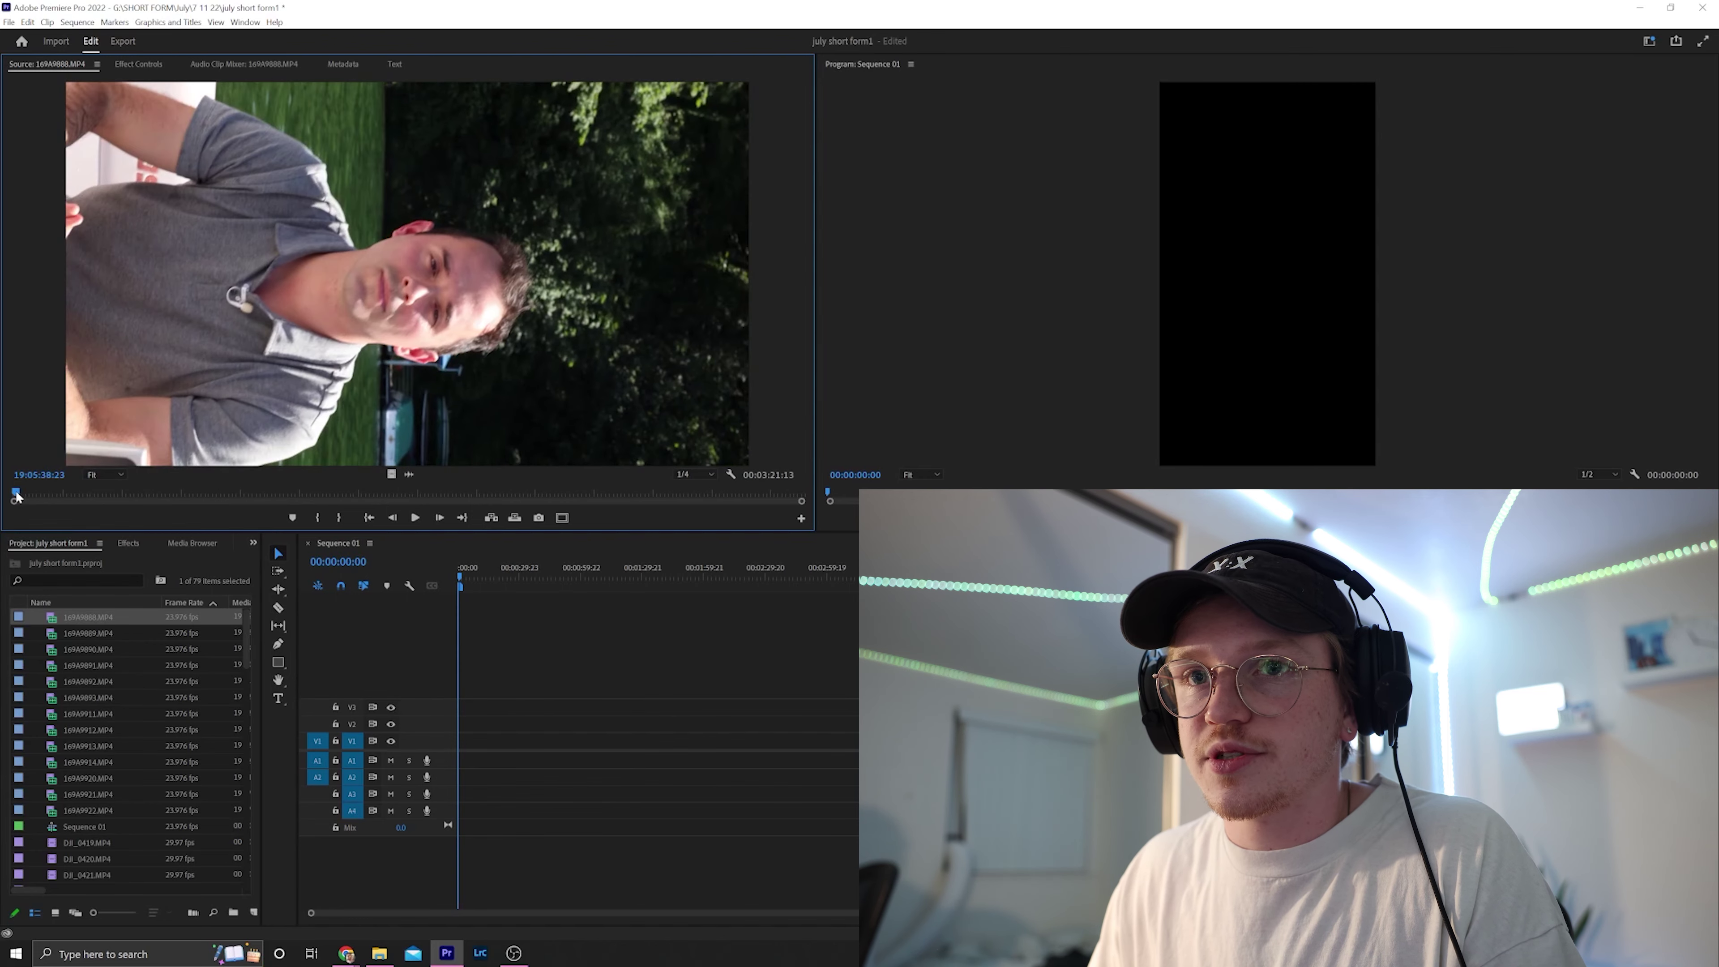
{"action": "key", "text": "Right"}
{"action": "key", "text": "Right"}
{"action": "key", "text": "Right"}
{"action": "key", "text": "Right"}
{"action": "key", "text": "Right"}
{"action": "key", "text": "Right"}
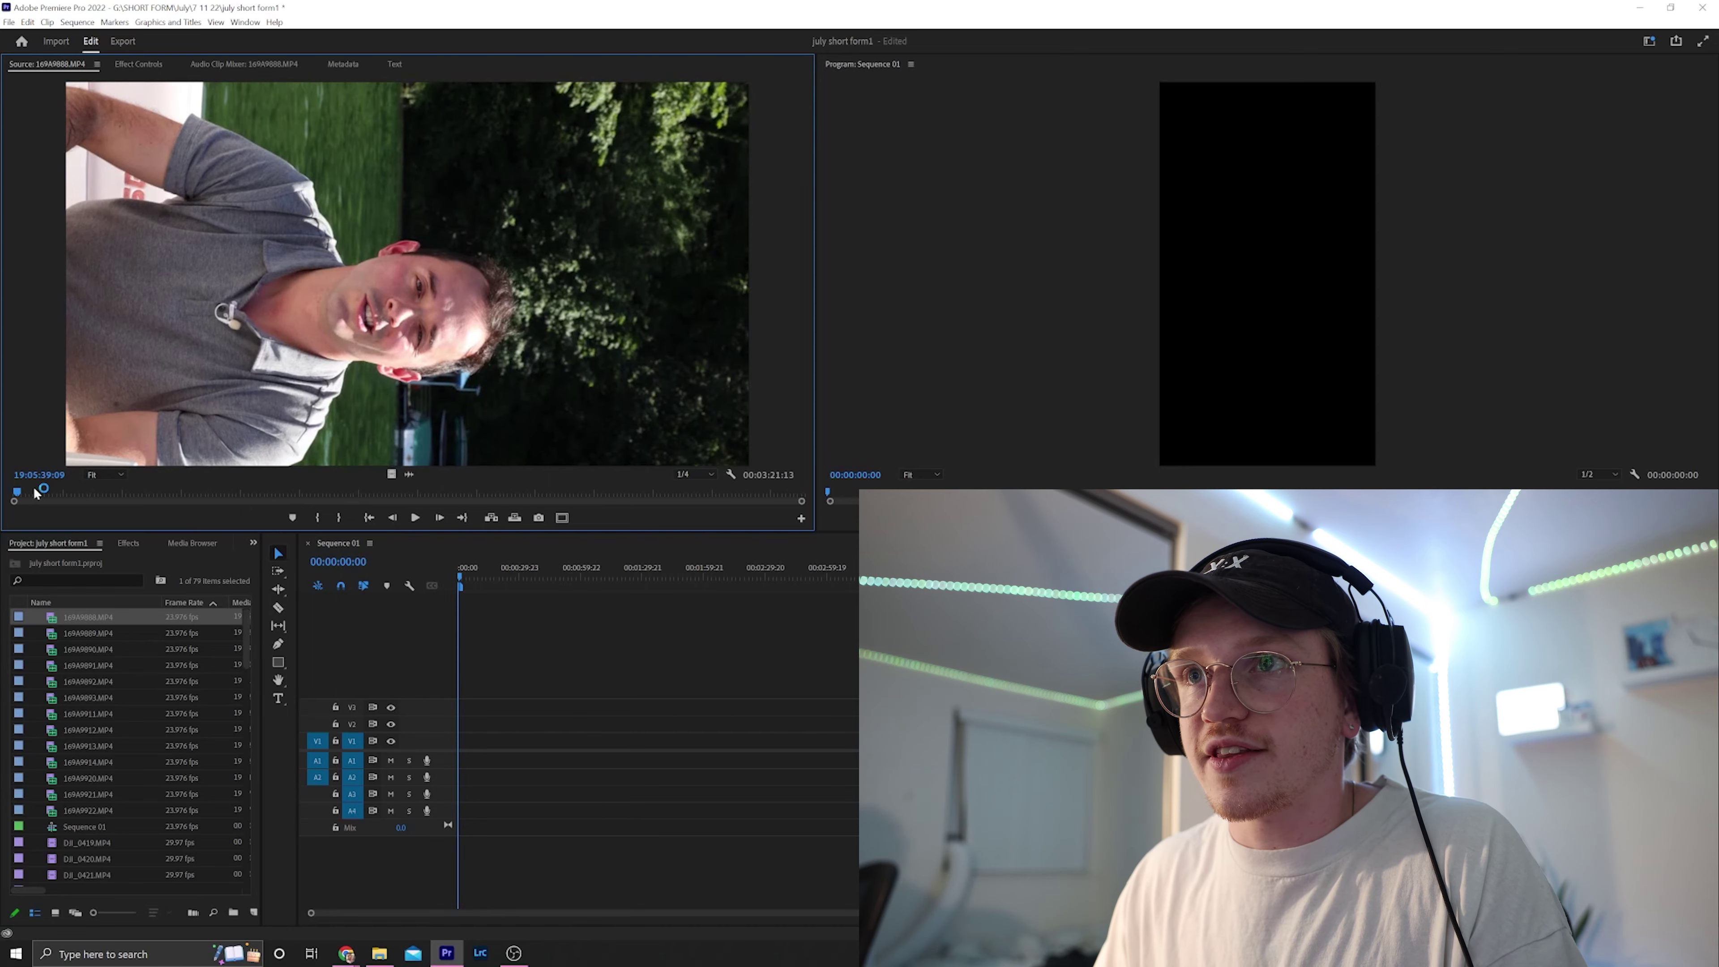
{"action": "key", "text": "i"}
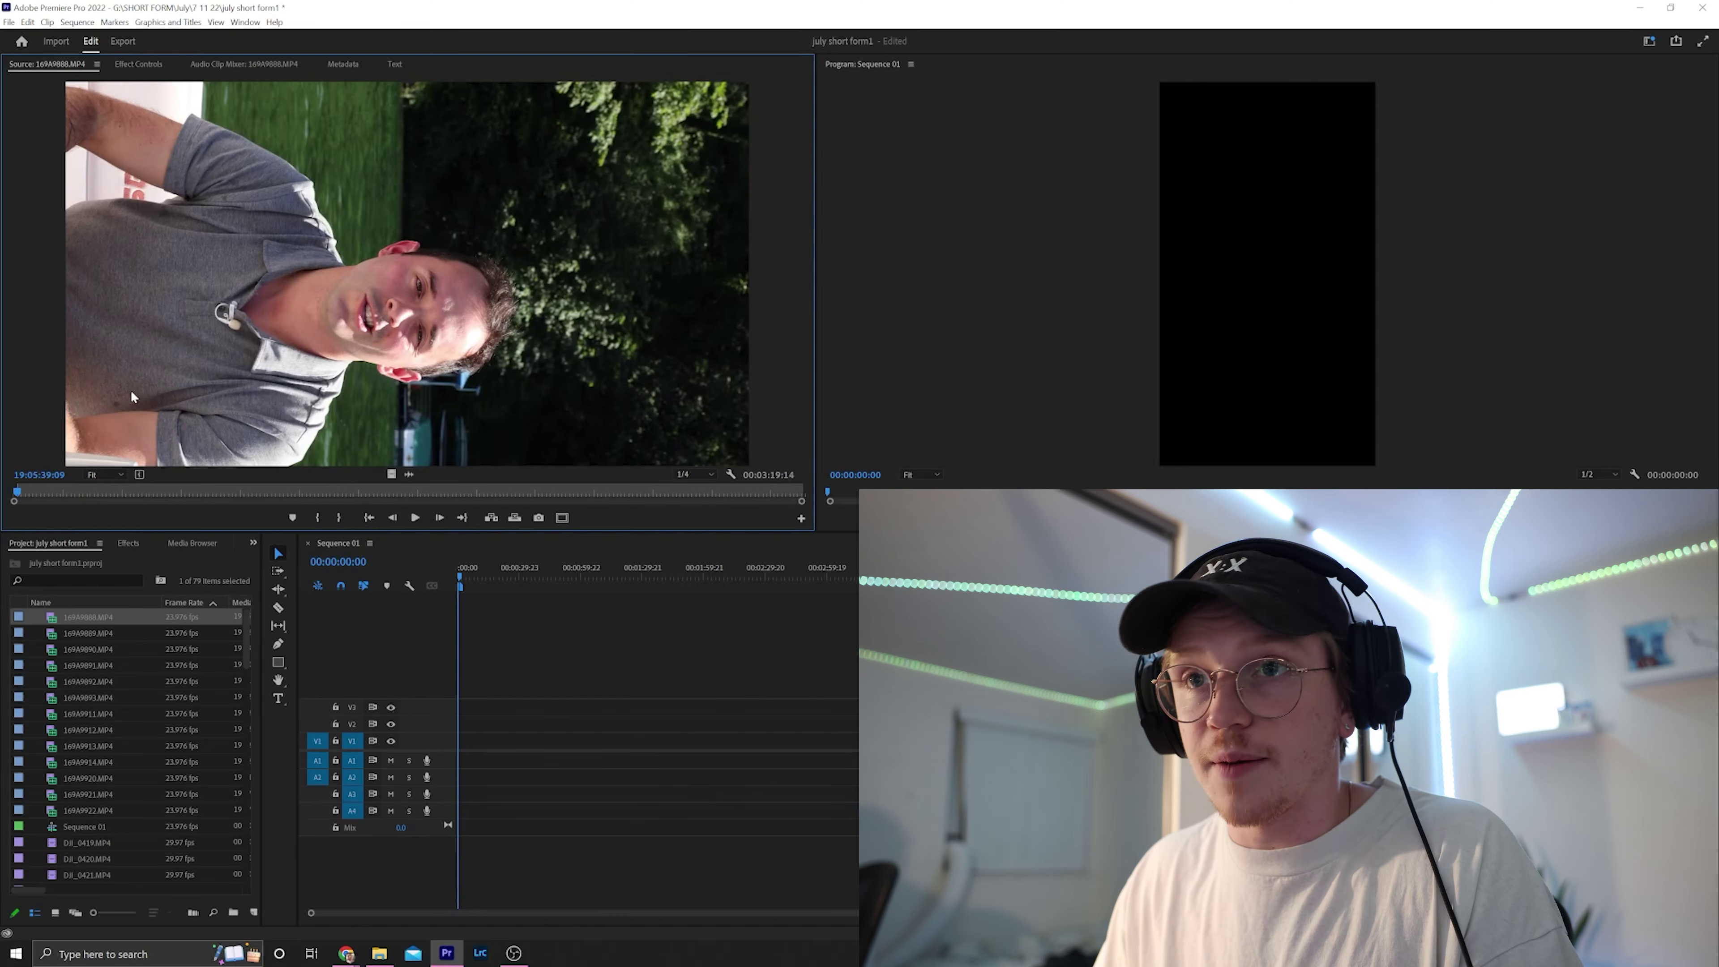
{"action": "left_click_drag", "start_coordinate": [348, 340], "coordinate": [460, 755]}
{"action": "key", "text": "ctrl+s"}
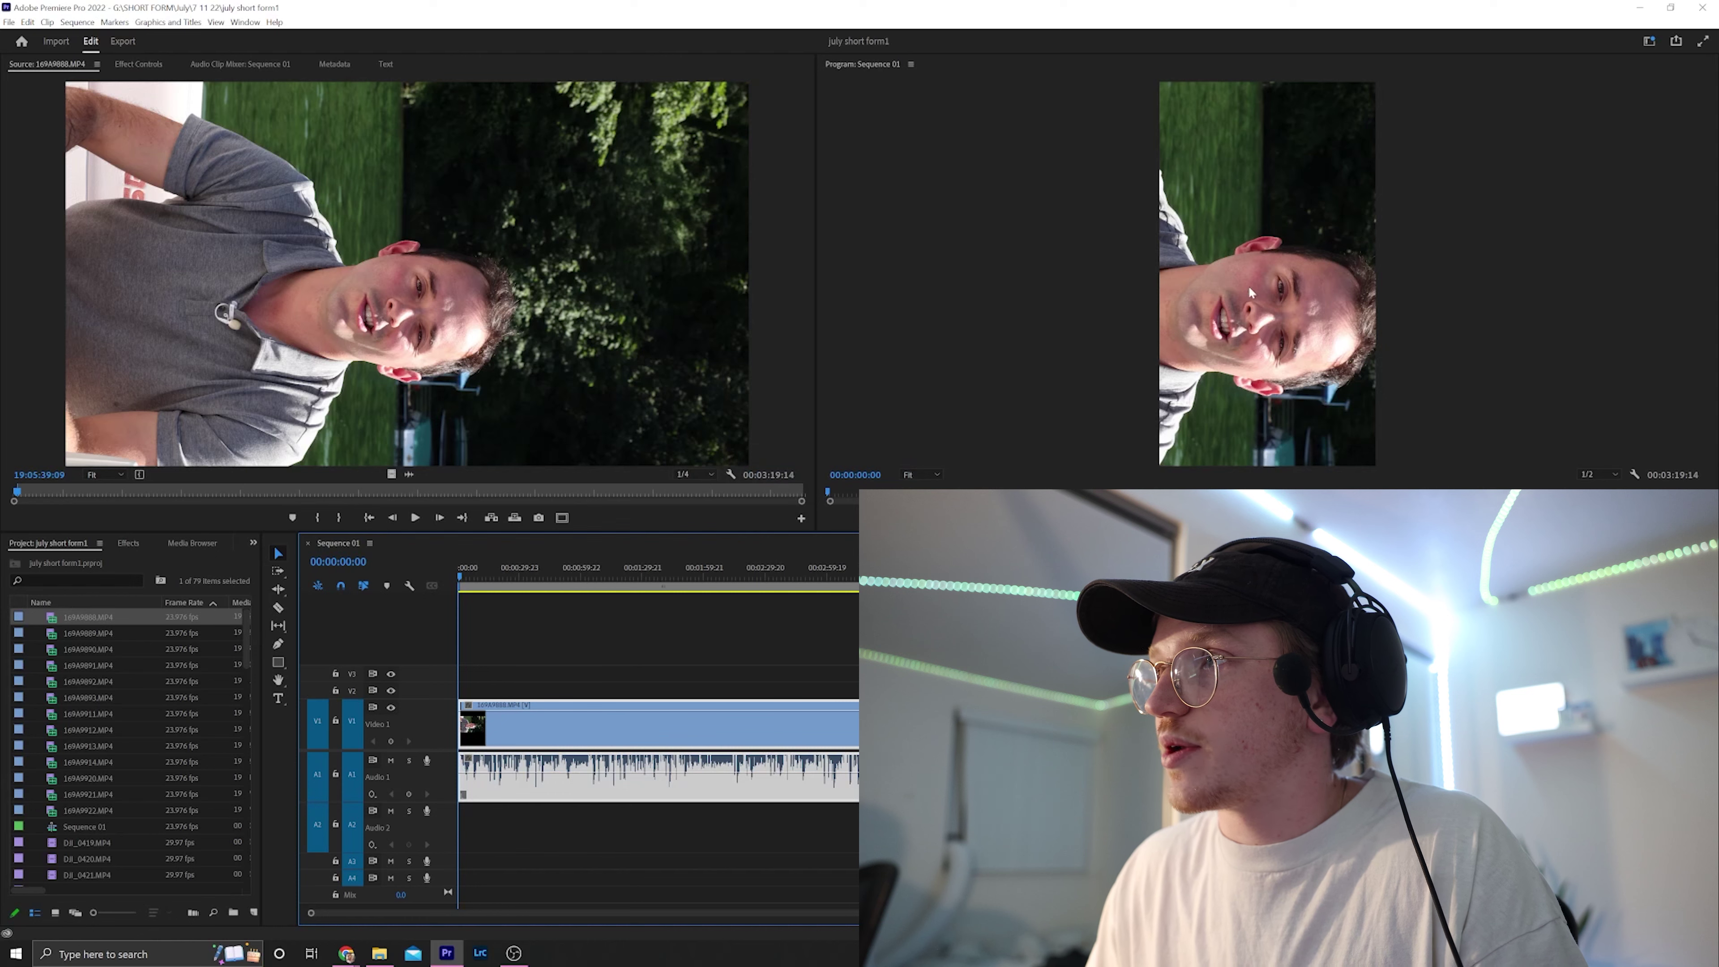
Step: Give the interview clip -90° rotation and a scale of 50 in Effect Controls
{"action": "left_click", "coordinate": [128, 66]}
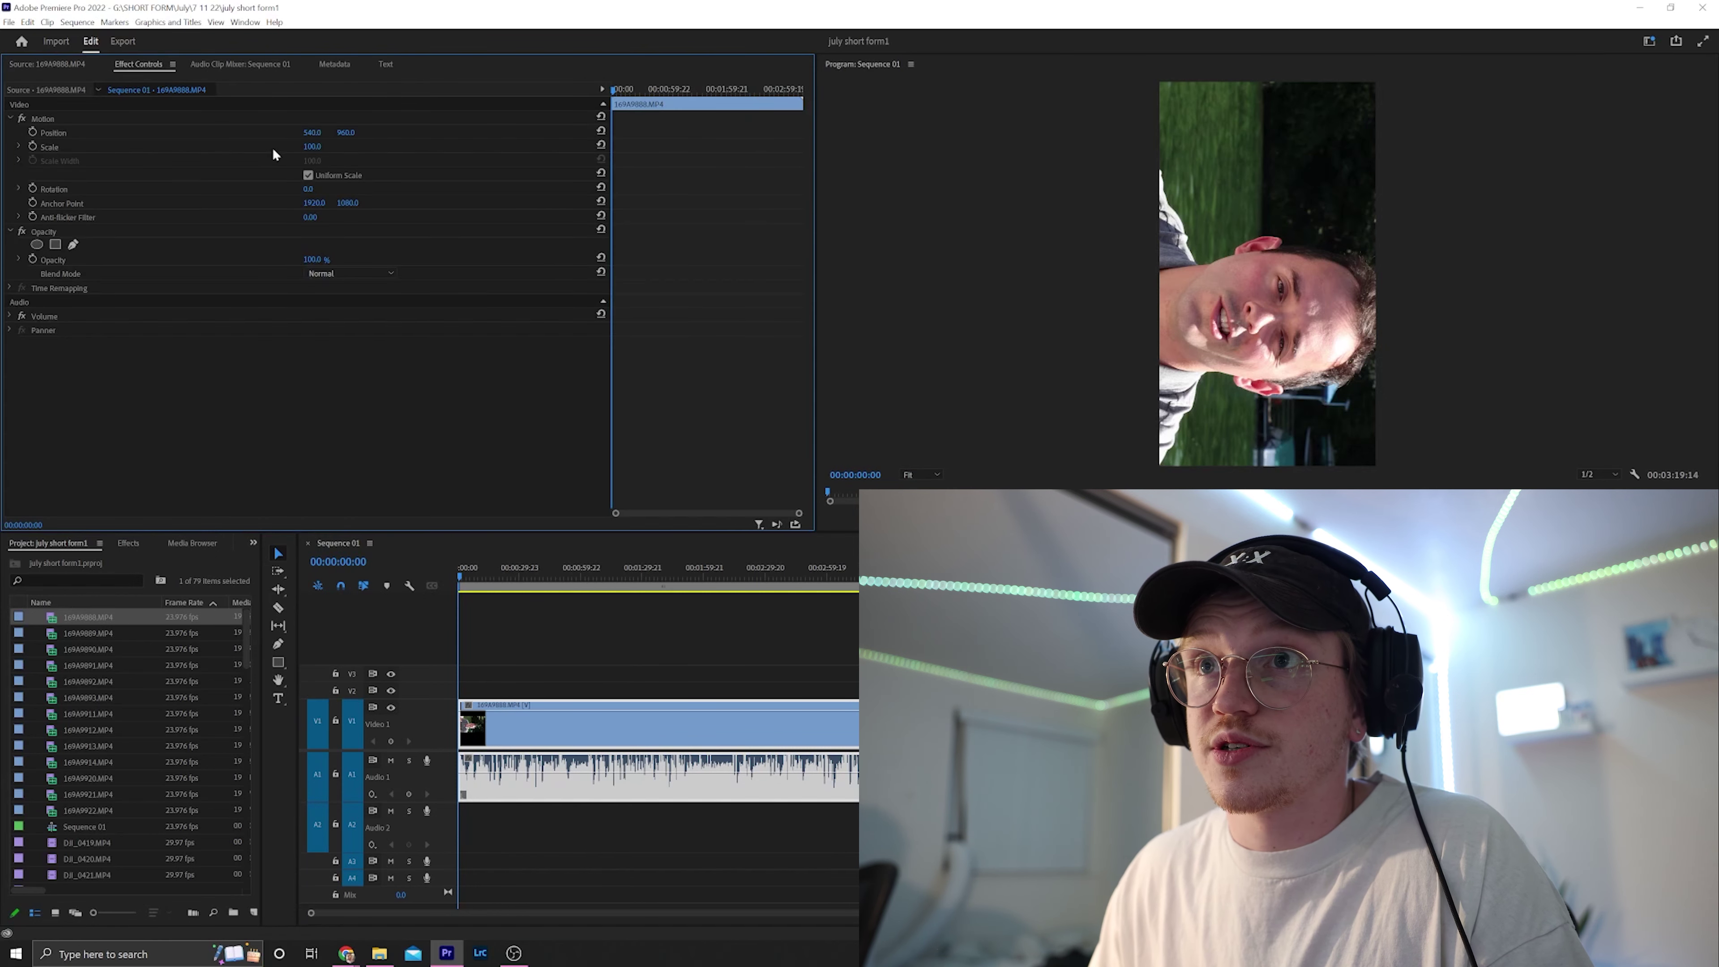
{"action": "type", "text": "-90"}
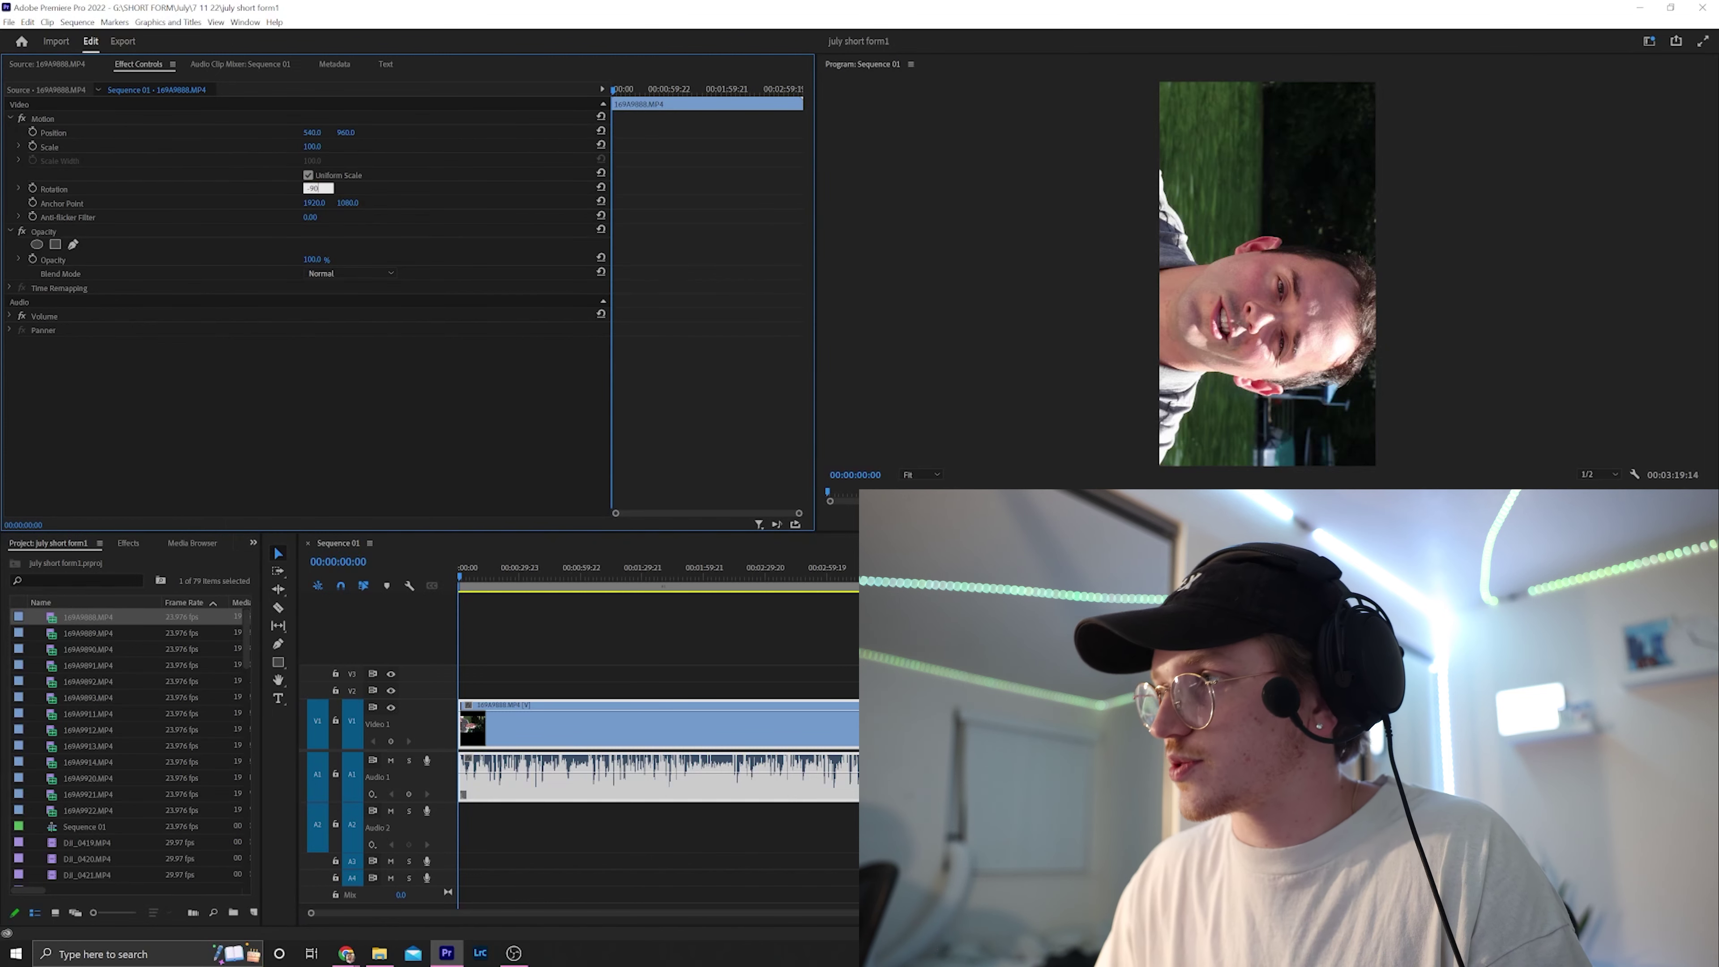
{"action": "key", "text": "Return"}
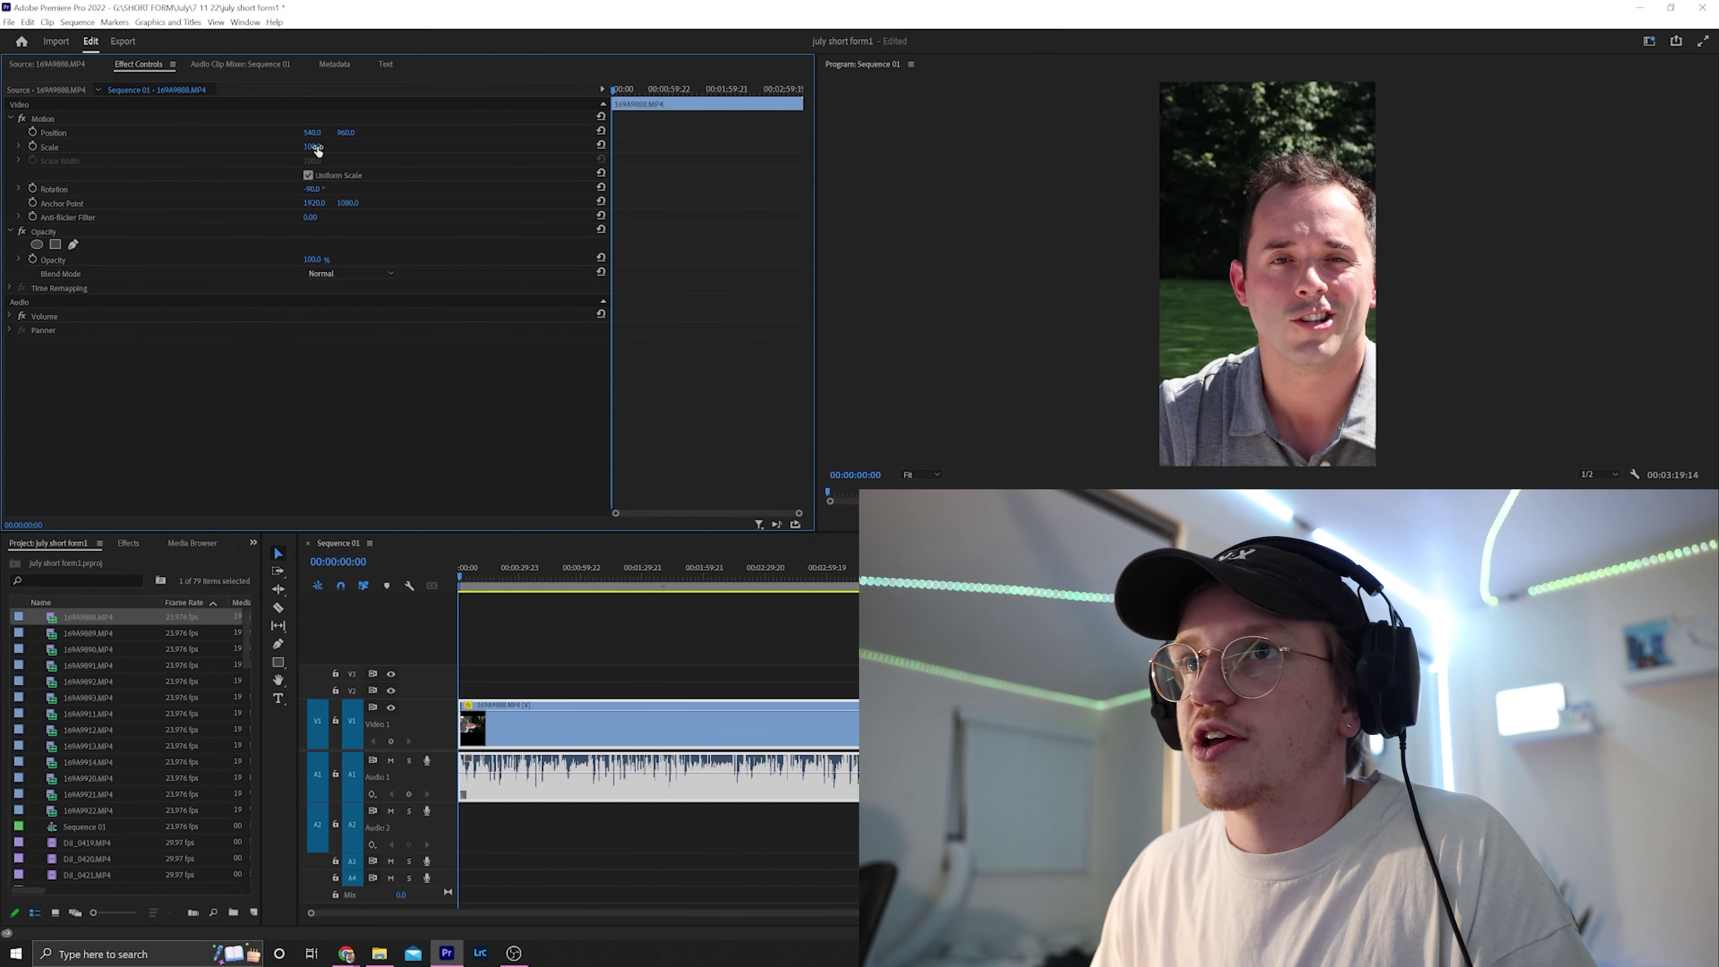
{"action": "left_click_drag", "start_coordinate": [318, 150], "coordinate": [293, 150]}
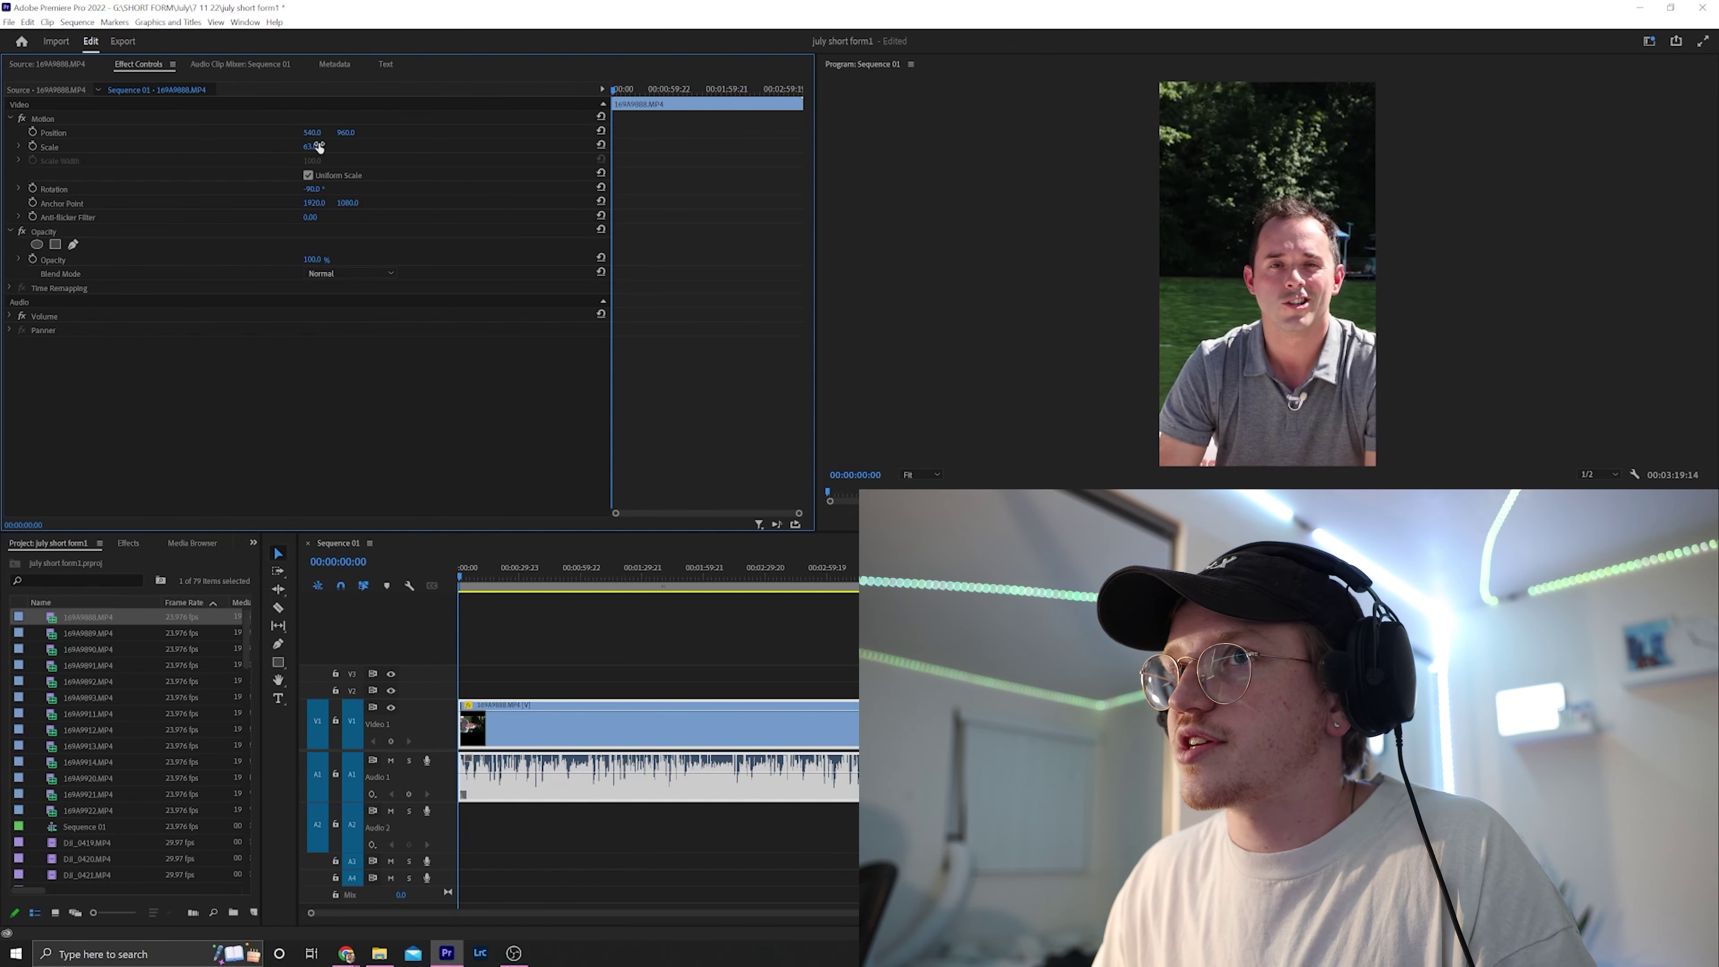
{"action": "type", "text": "50"}
{"action": "key", "text": "Return"}
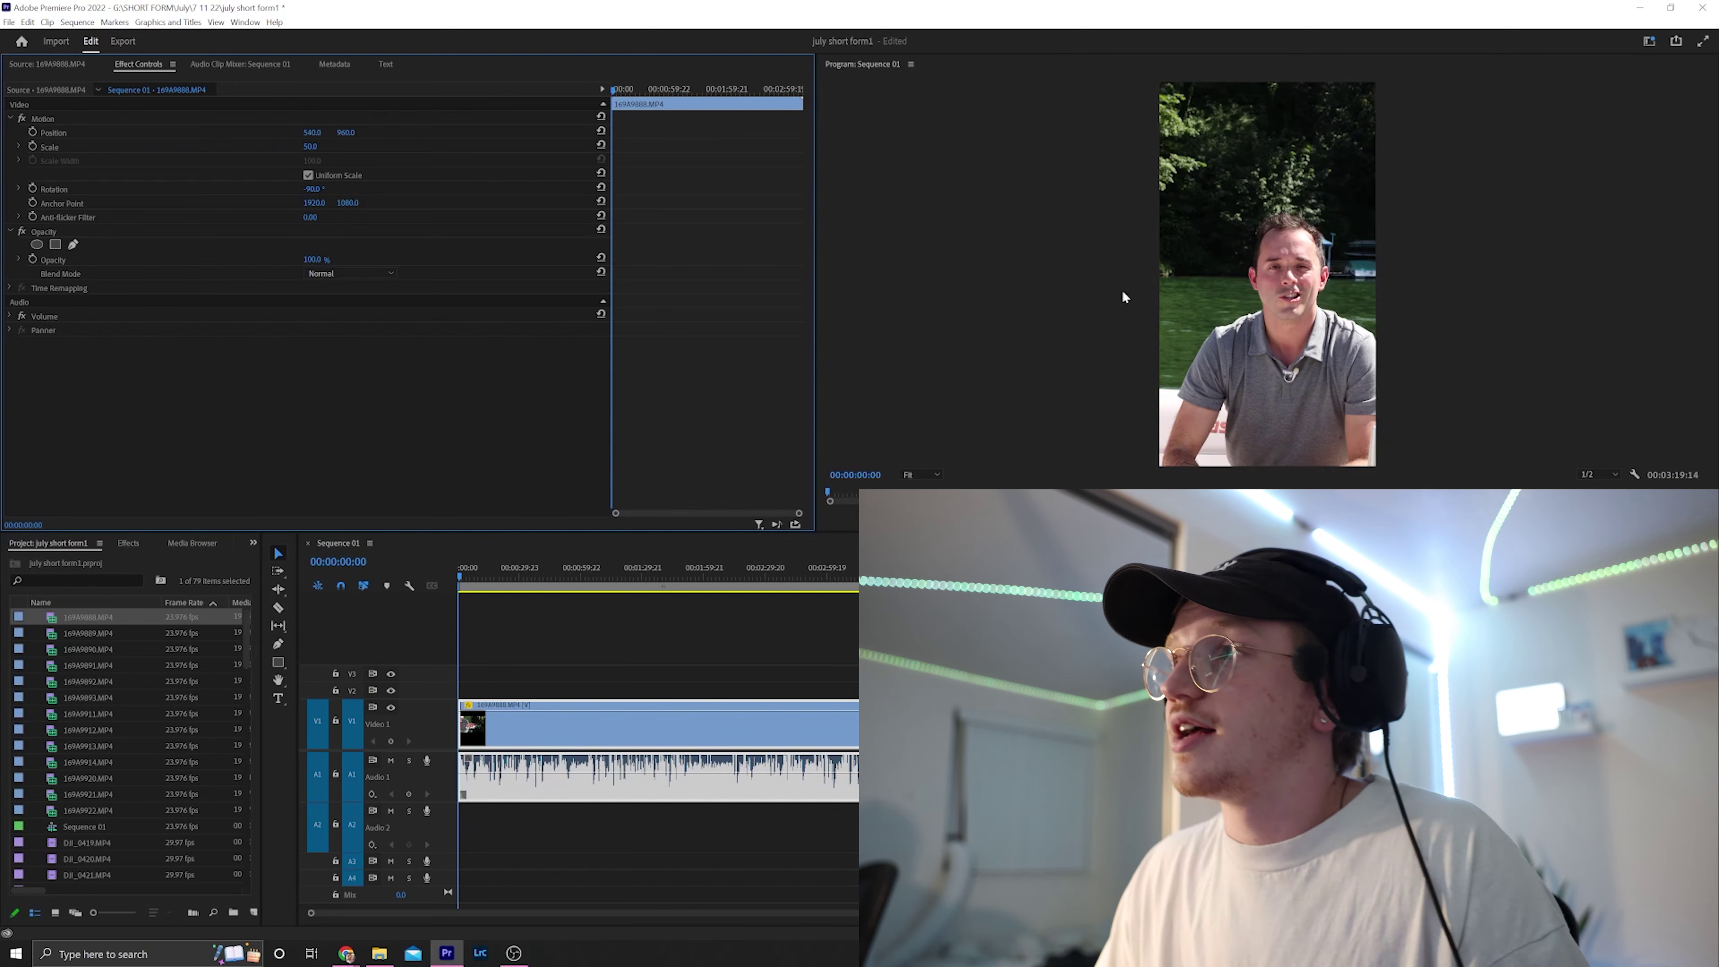
Step: Razor the interview clip at 00:00:04:03 and zoom the timeline in around the cut
{"action": "left_click", "coordinate": [685, 545]}
{"action": "key", "text": "space"}
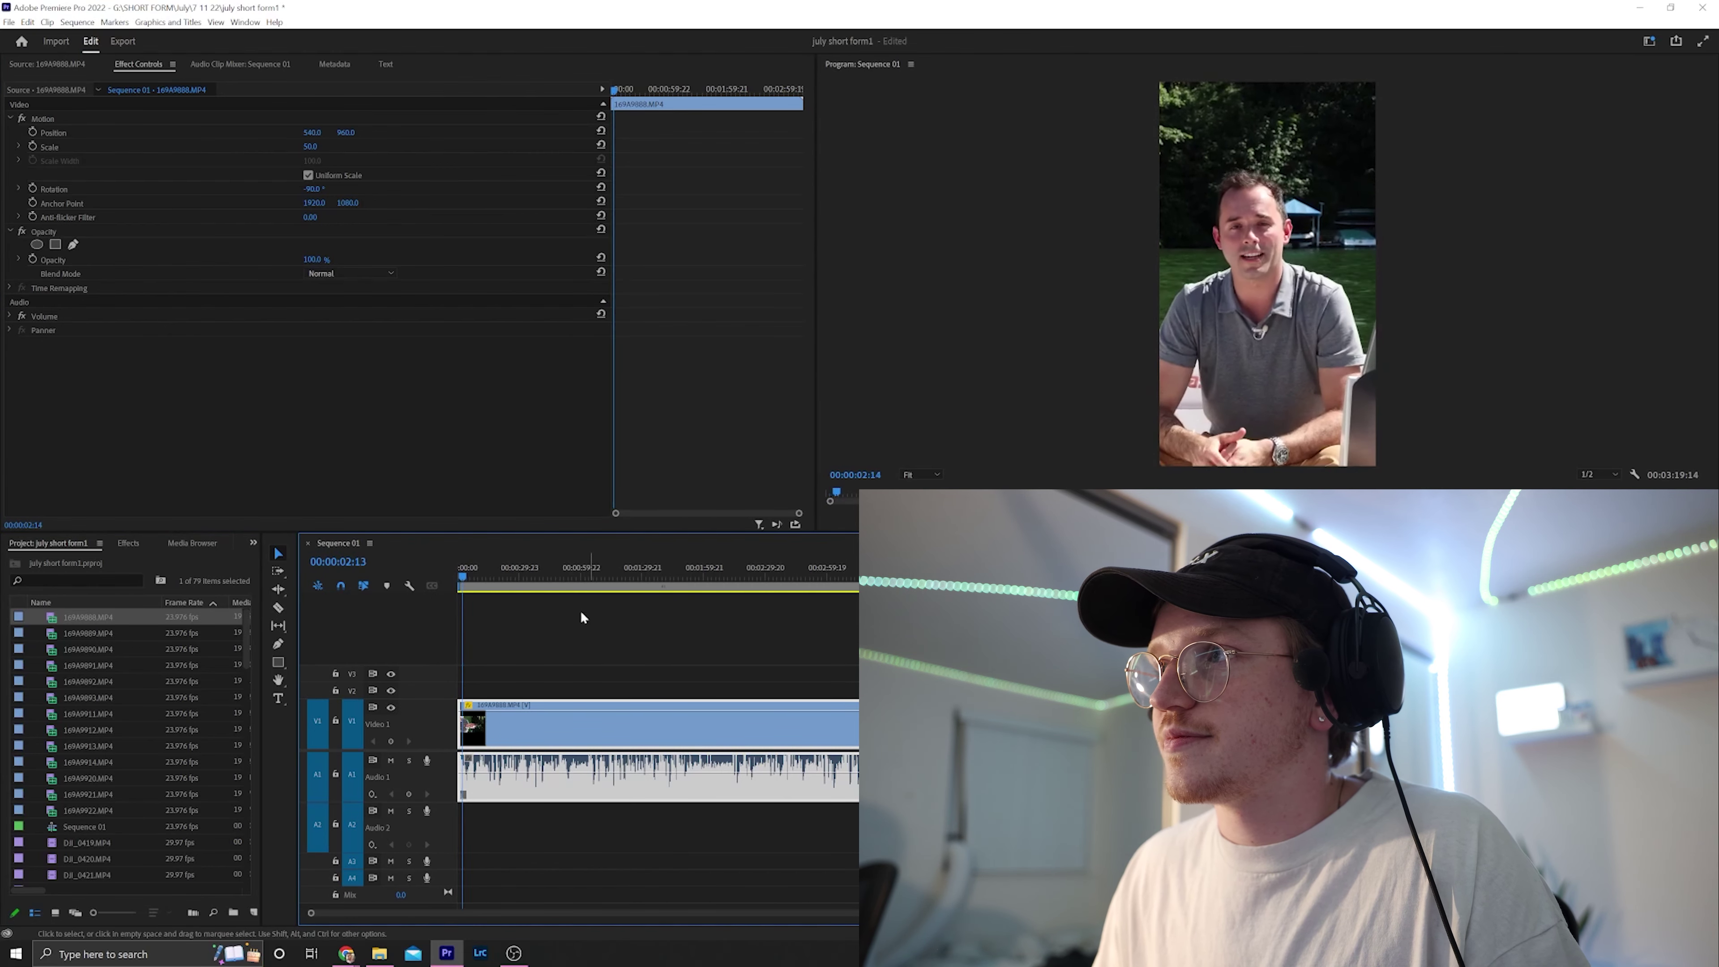
{"action": "key", "text": "space"}
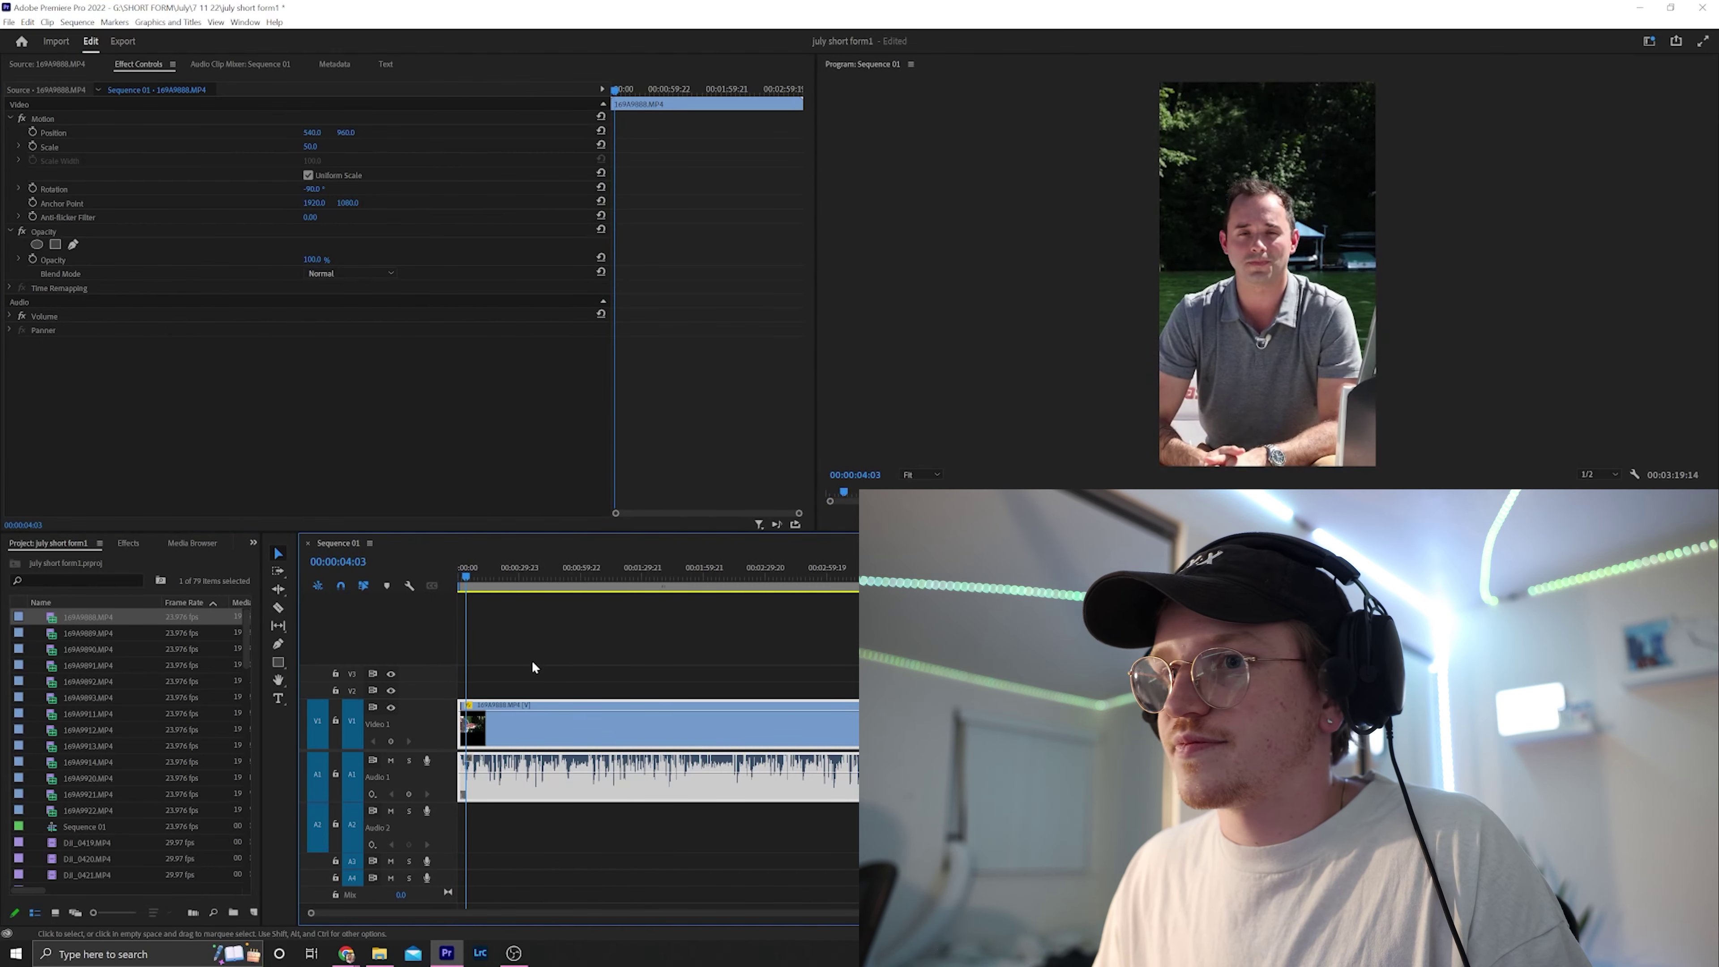
{"action": "key", "text": "c"}
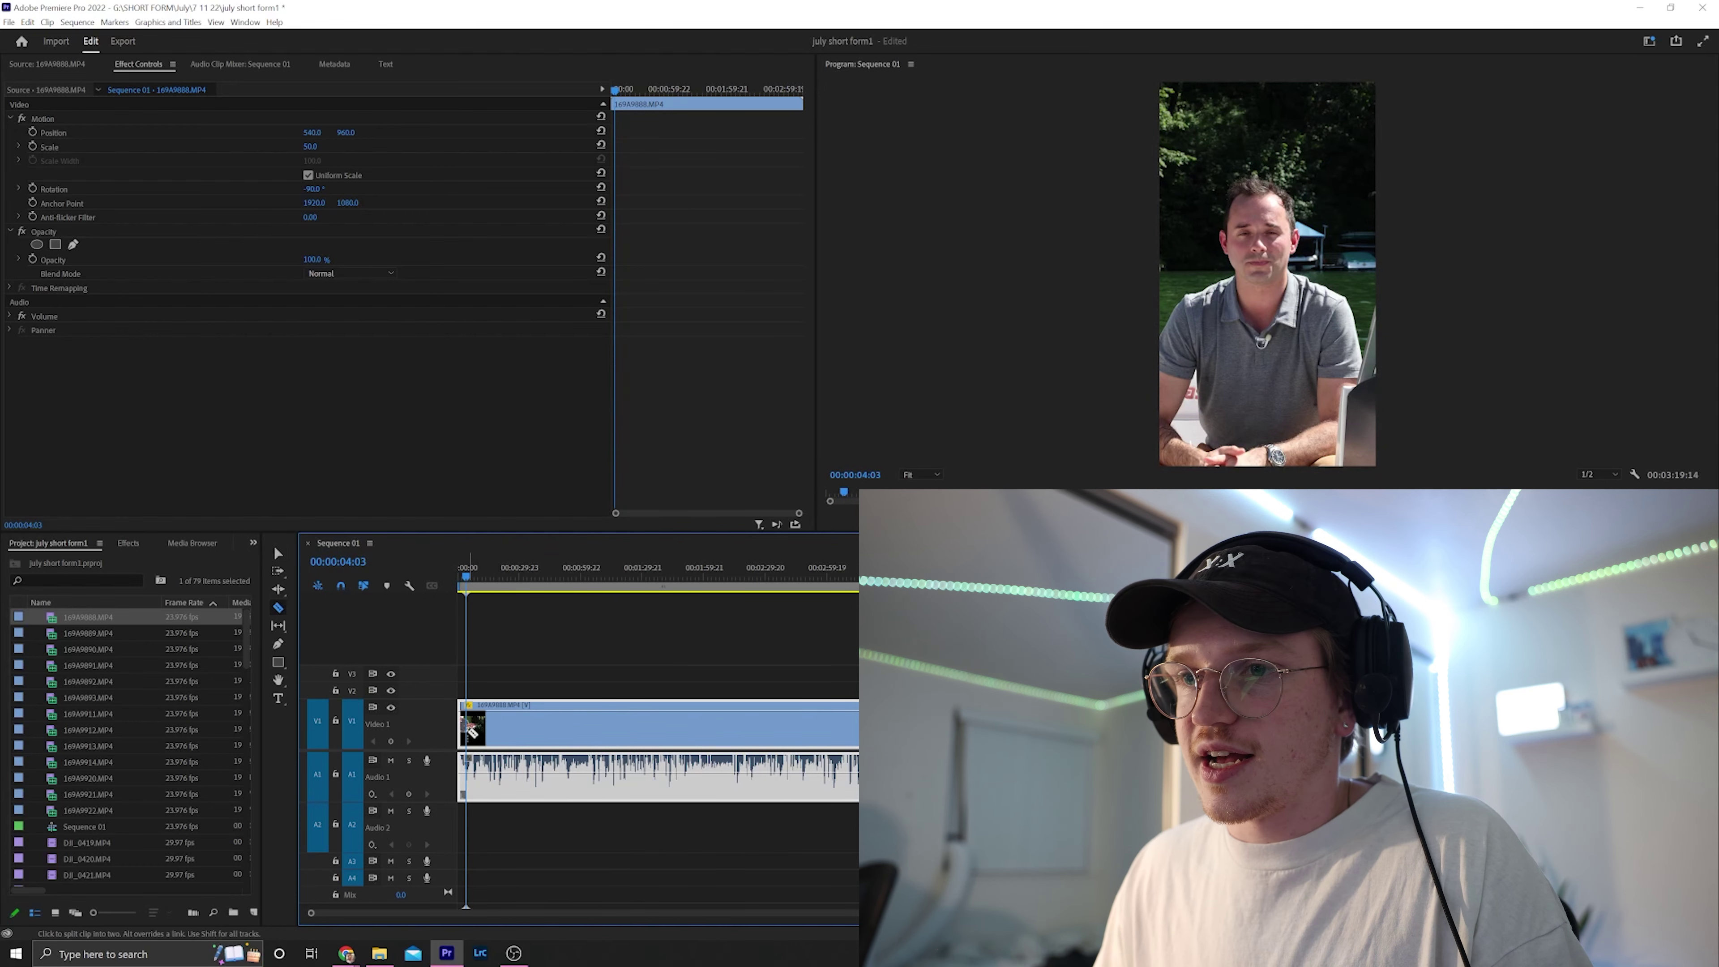
{"action": "left_click", "coordinate": [467, 757]}
{"action": "key", "text": "="}
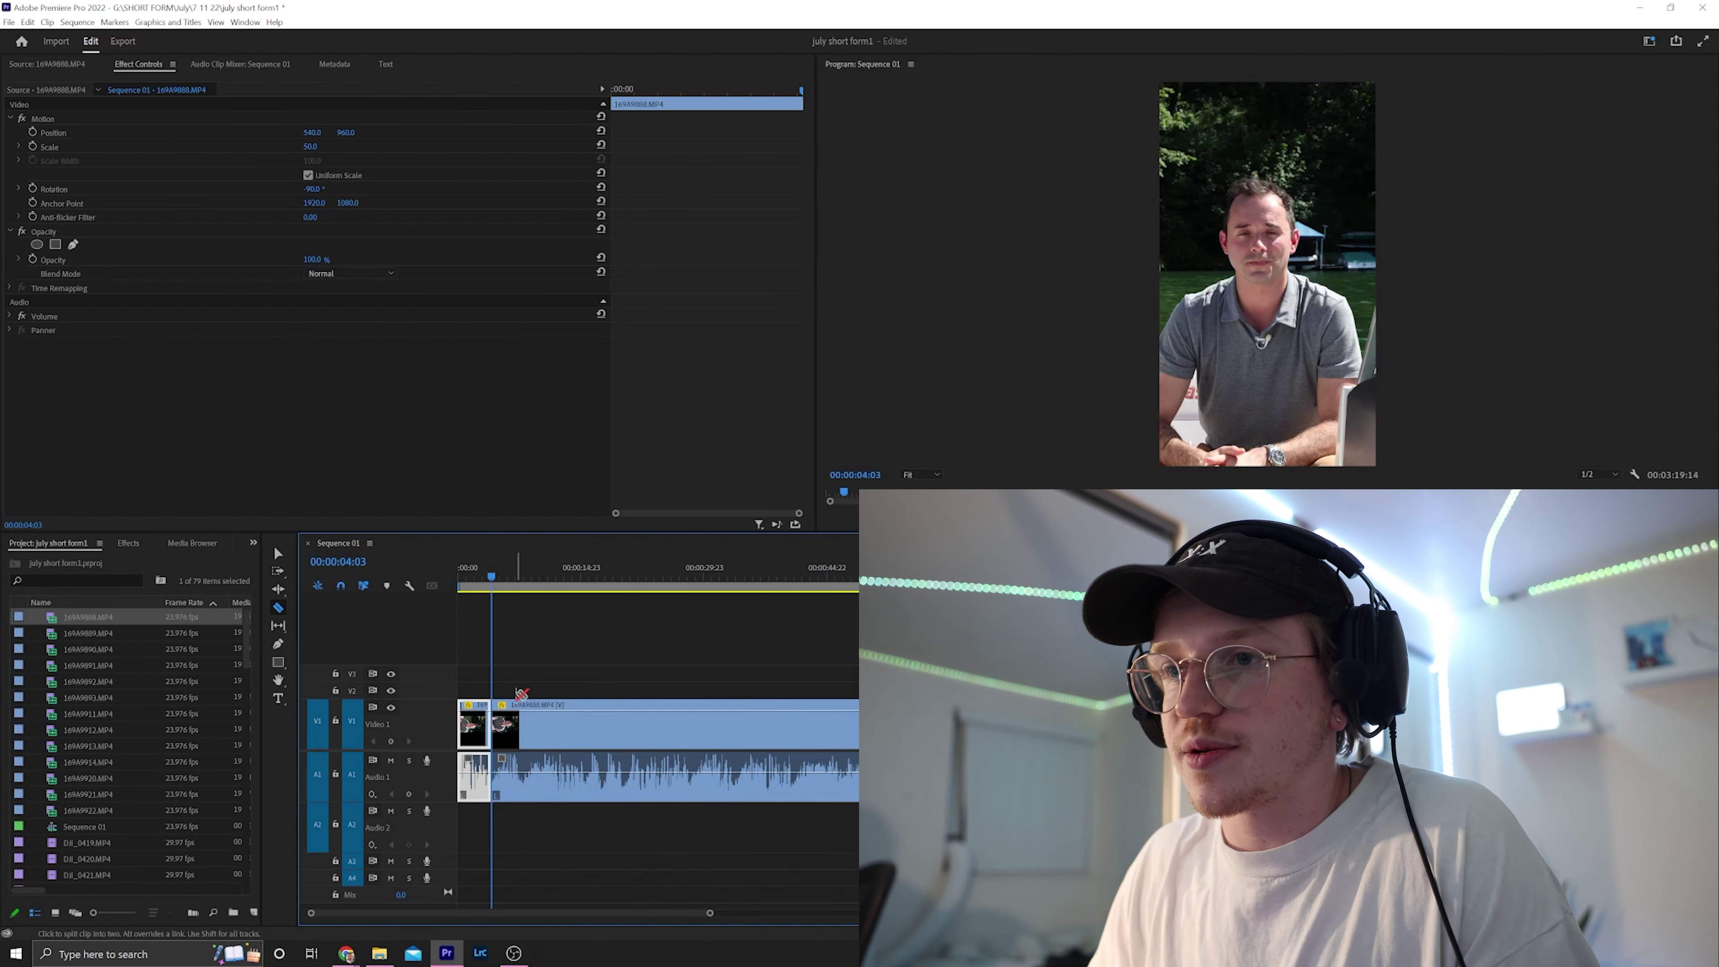
{"action": "key", "text": "equal"}
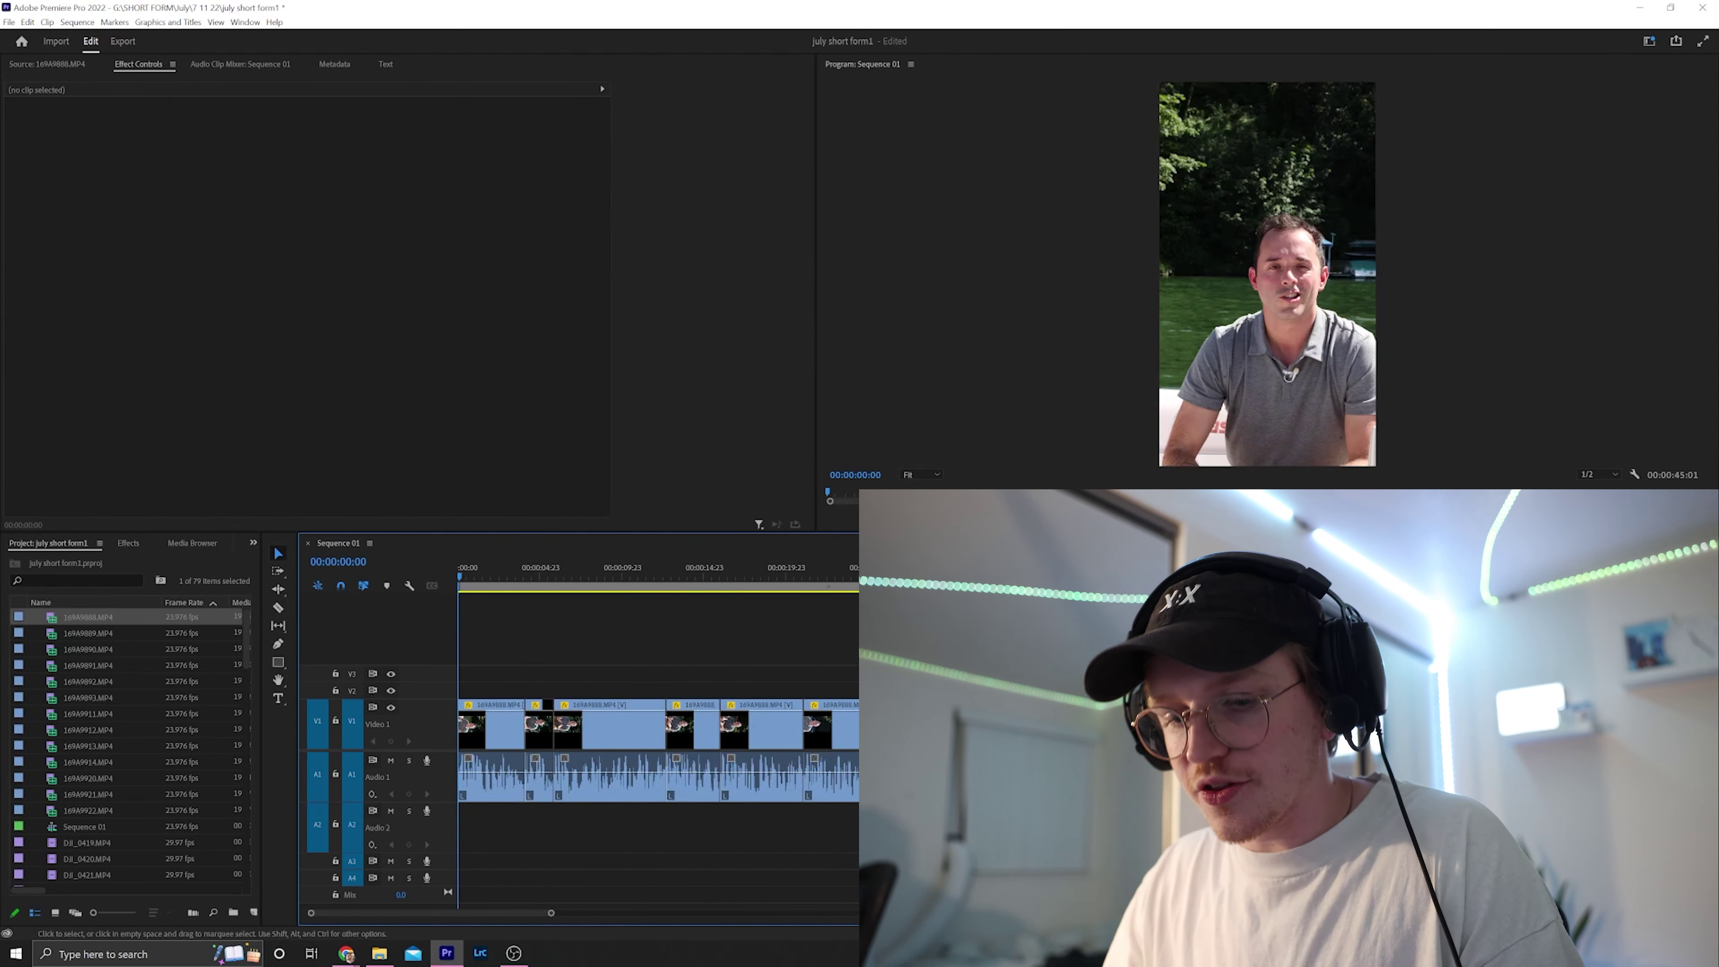
Step: Save, play the edit back from its start, and arm the Razor tool
{"action": "key", "text": "ctrl+s"}
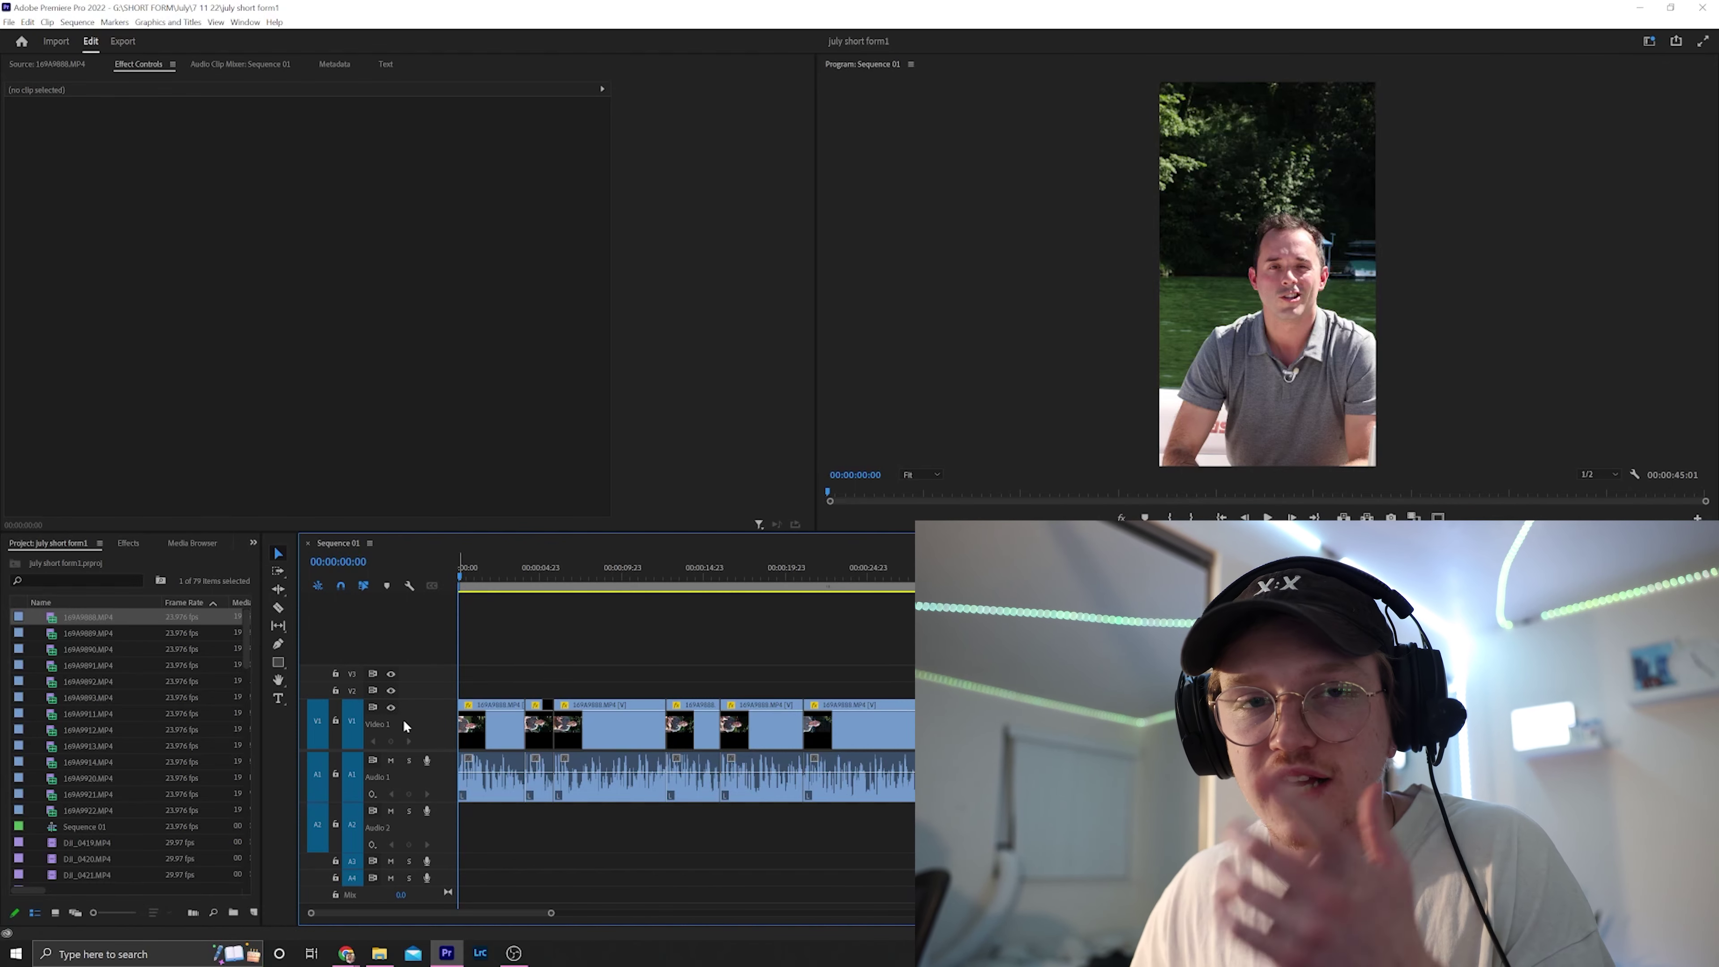
{"action": "key", "text": "space"}
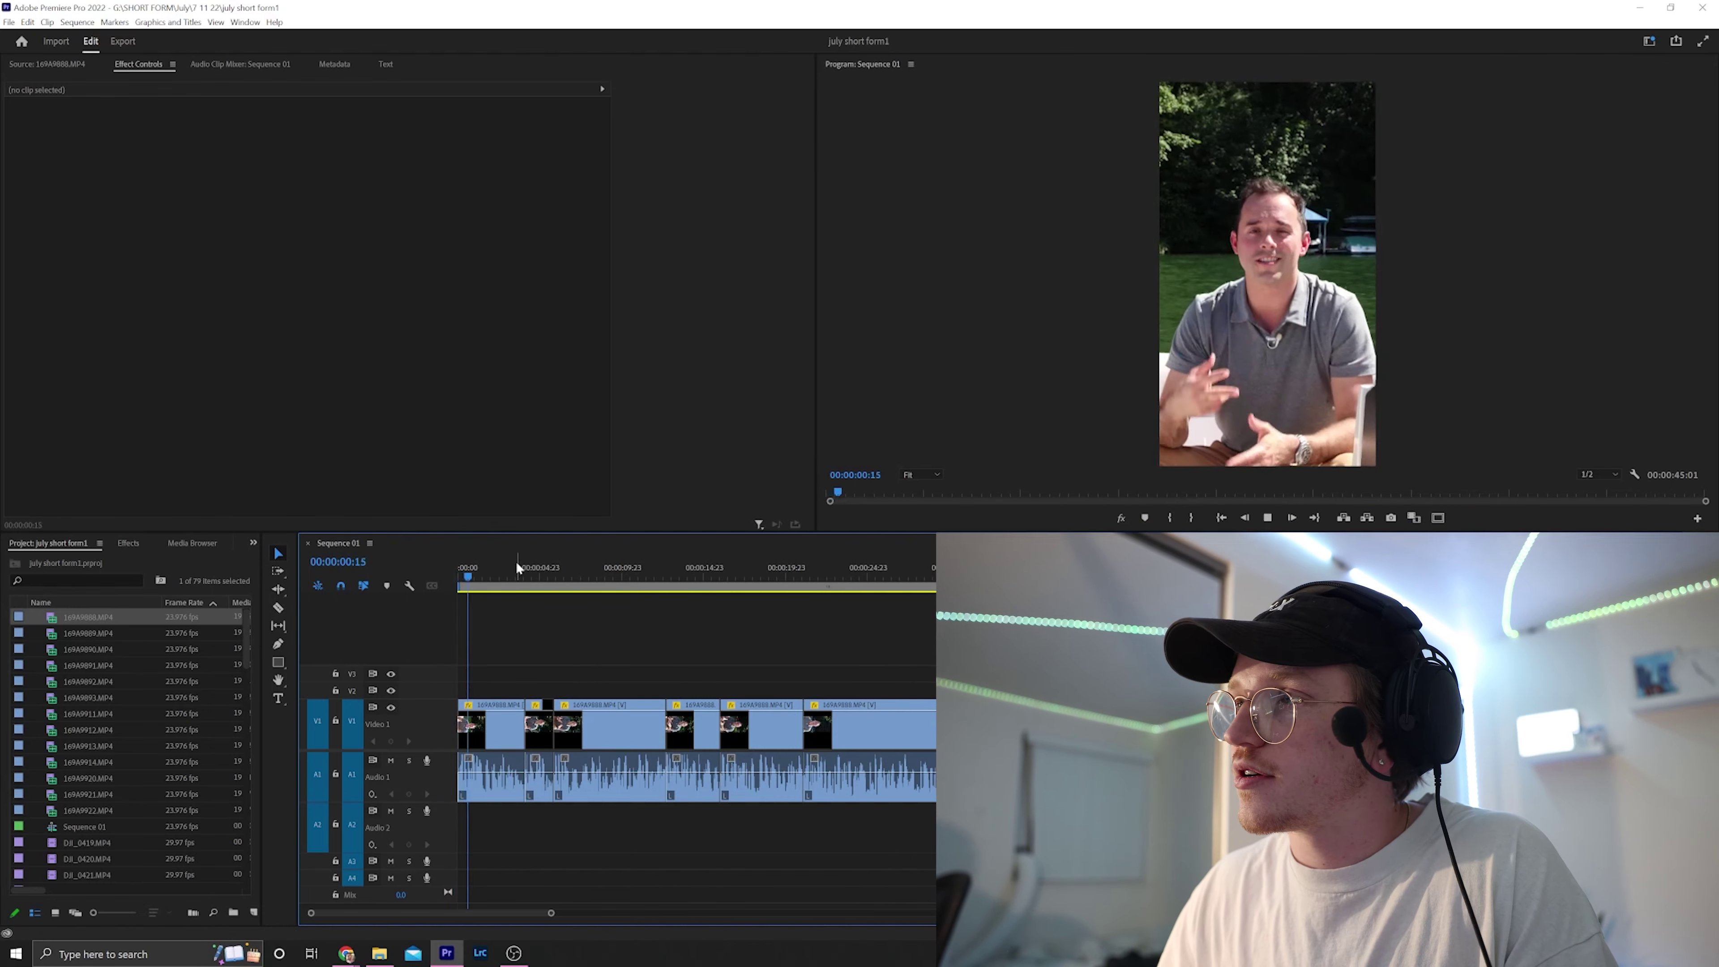
{"action": "key", "text": "space"}
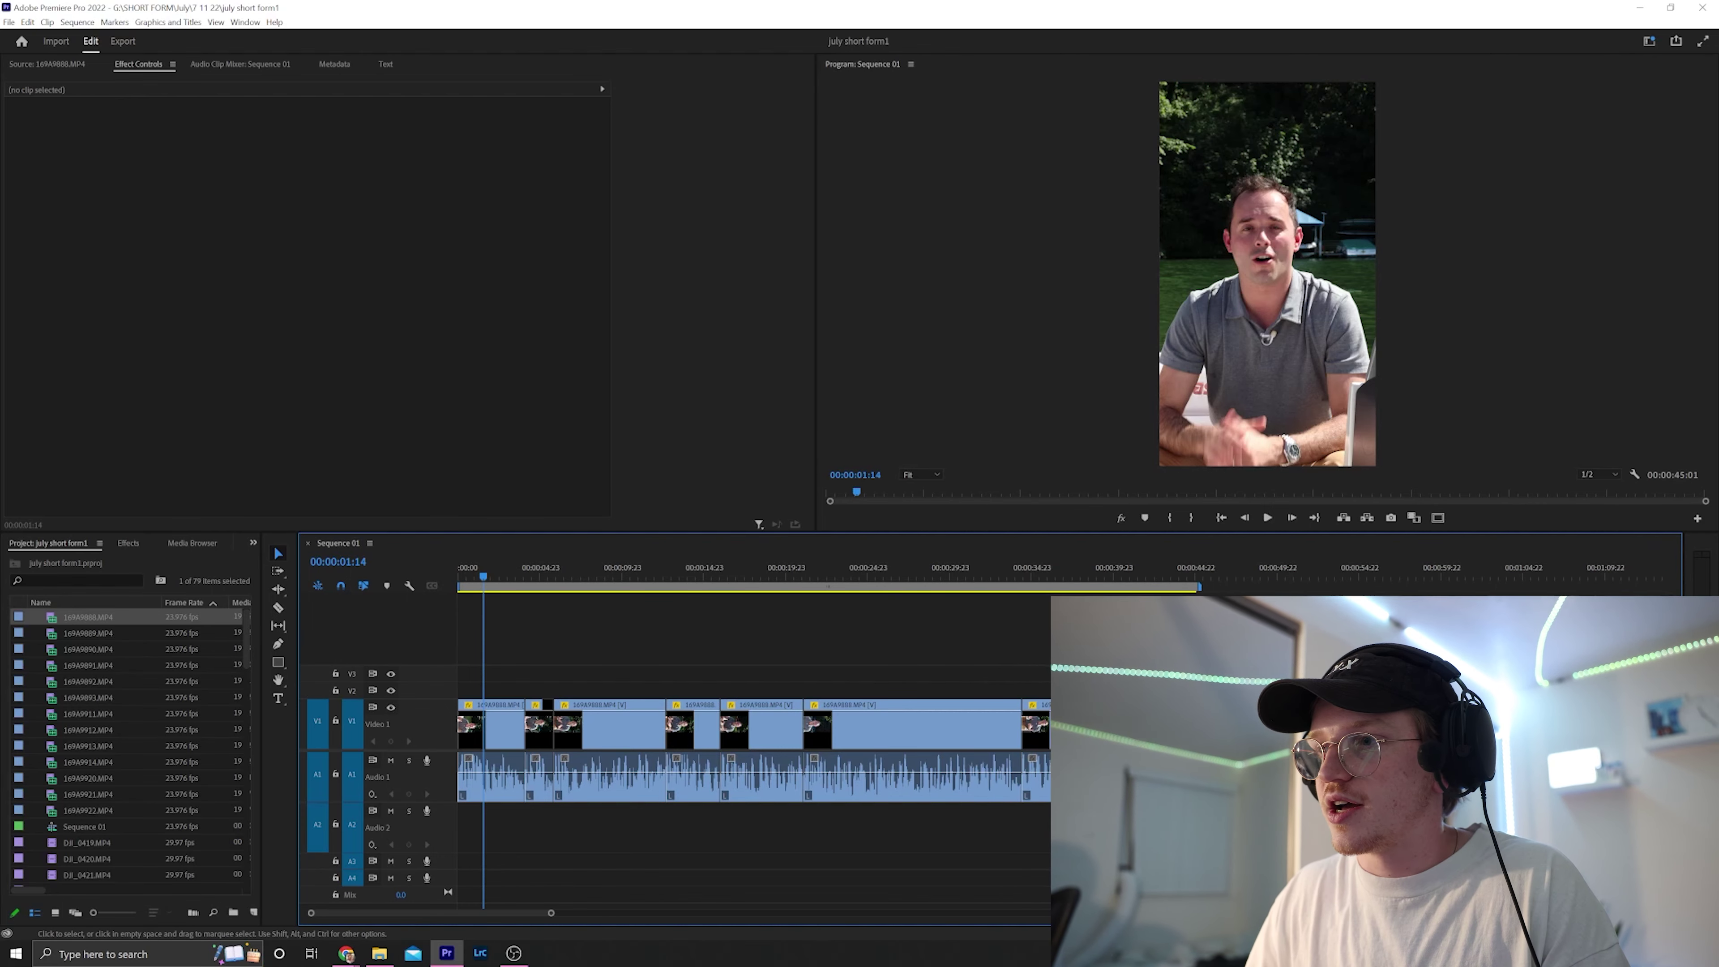
{"action": "left_click", "coordinate": [1188, 572]}
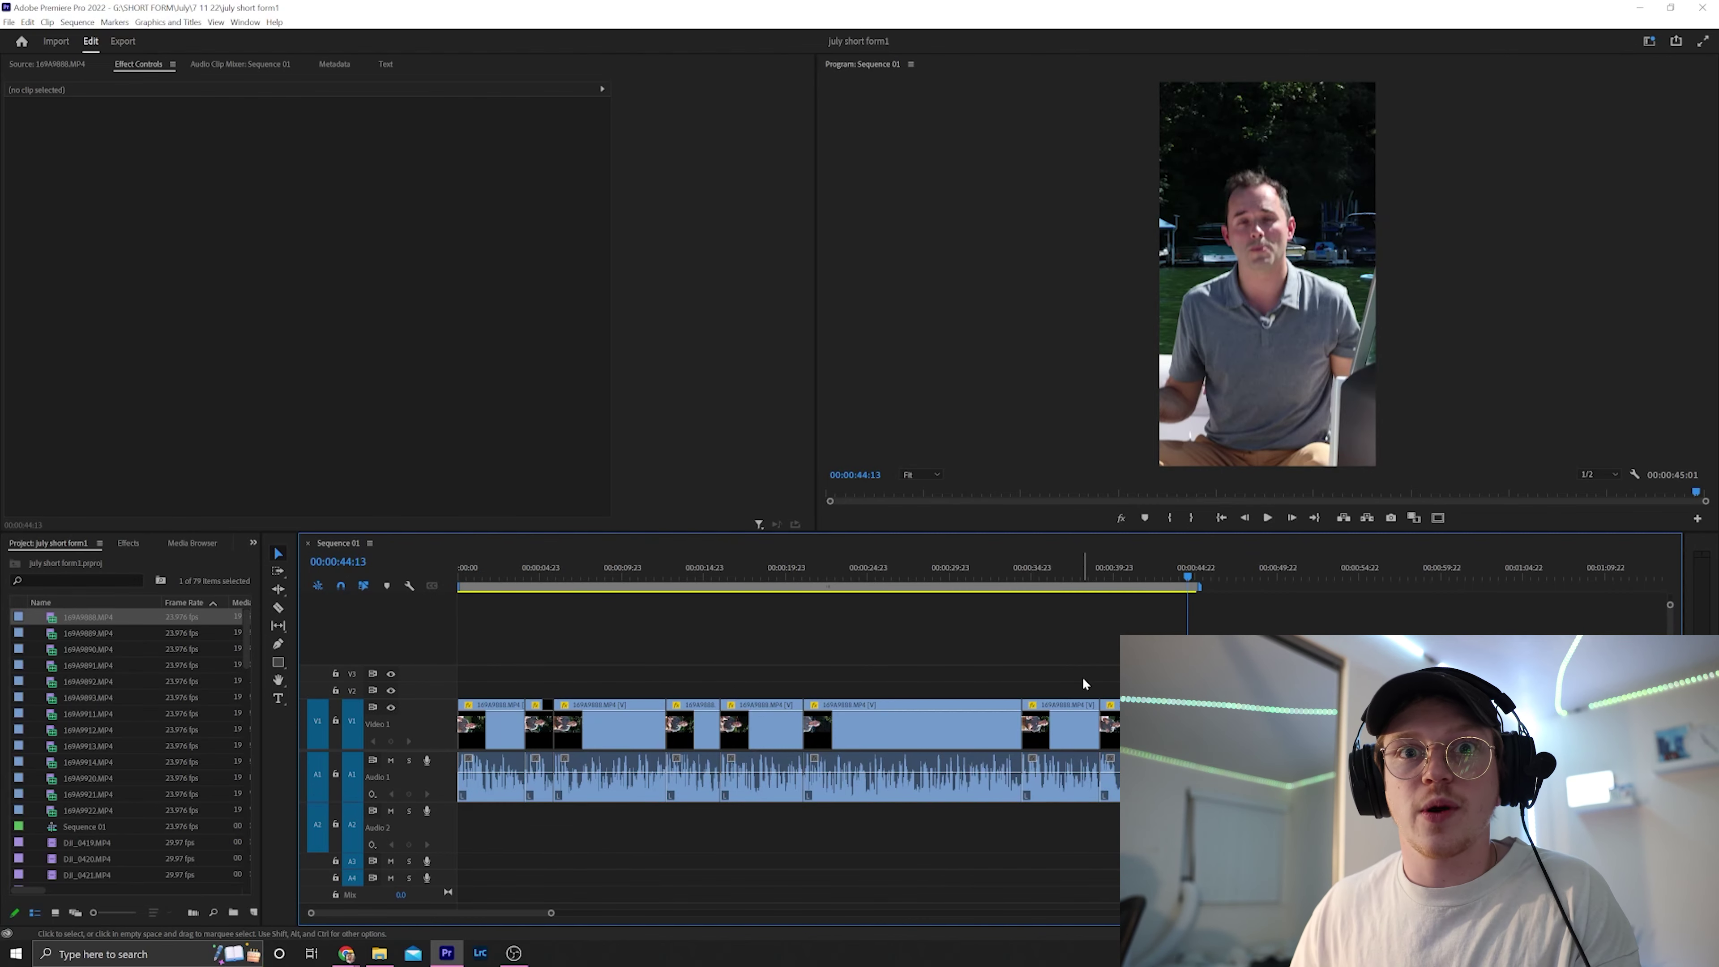
{"action": "key", "text": "Home"}
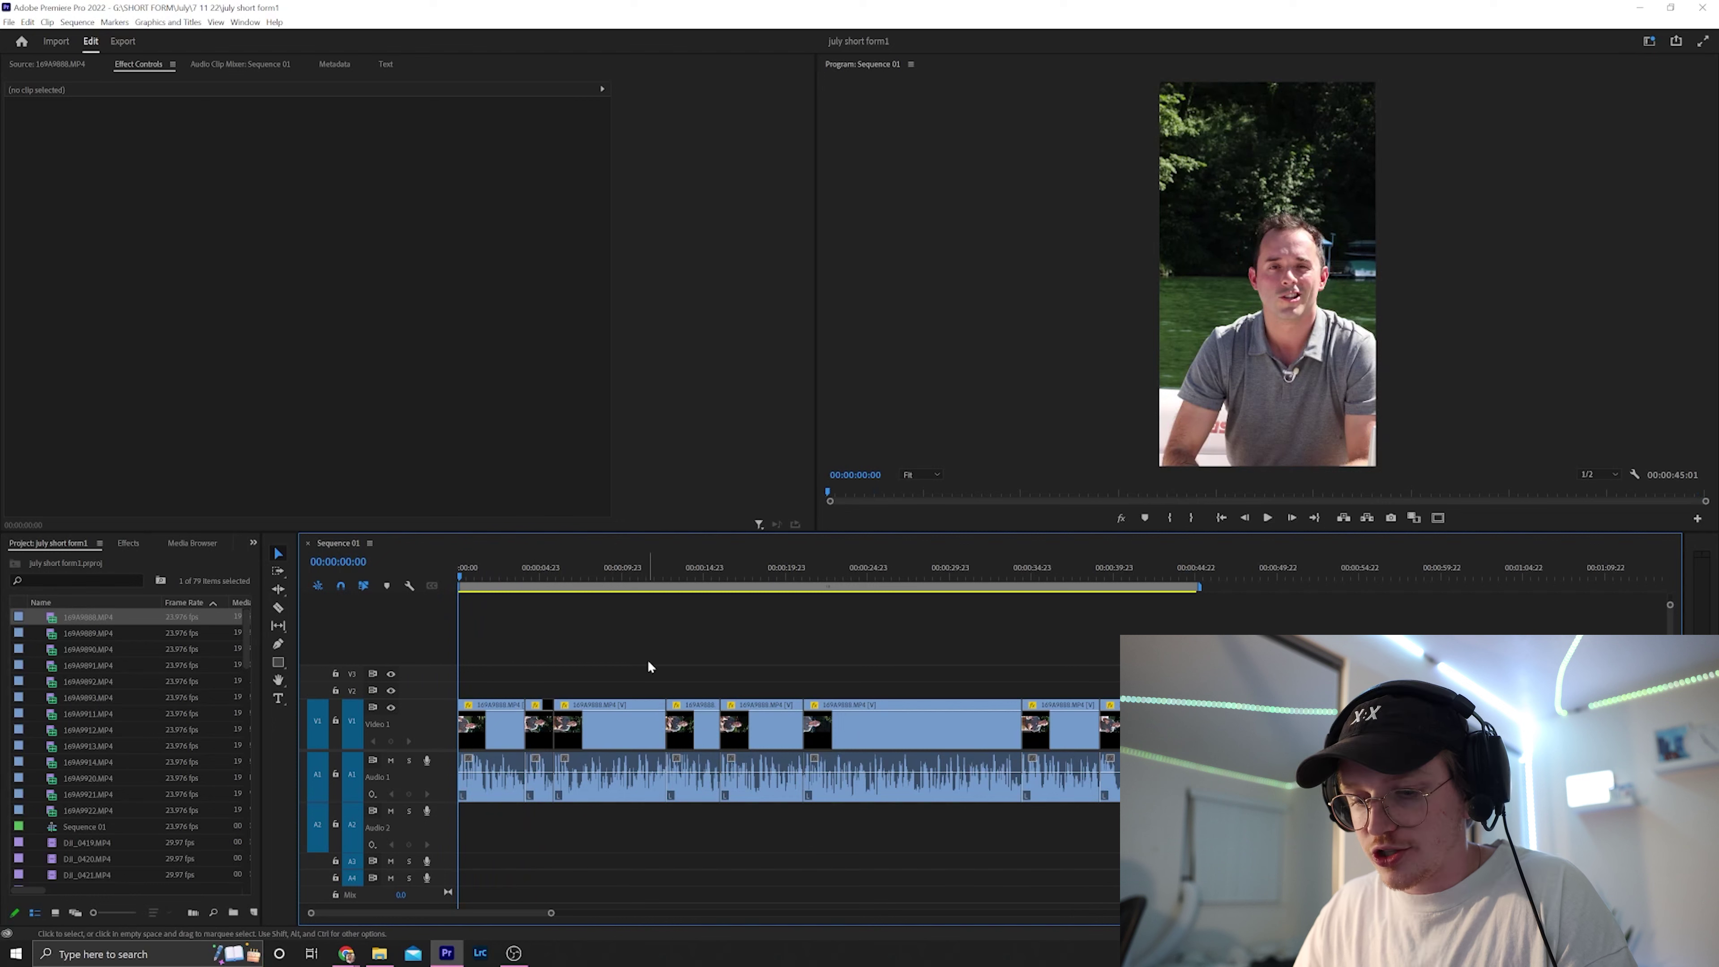
{"action": "key", "text": "c"}
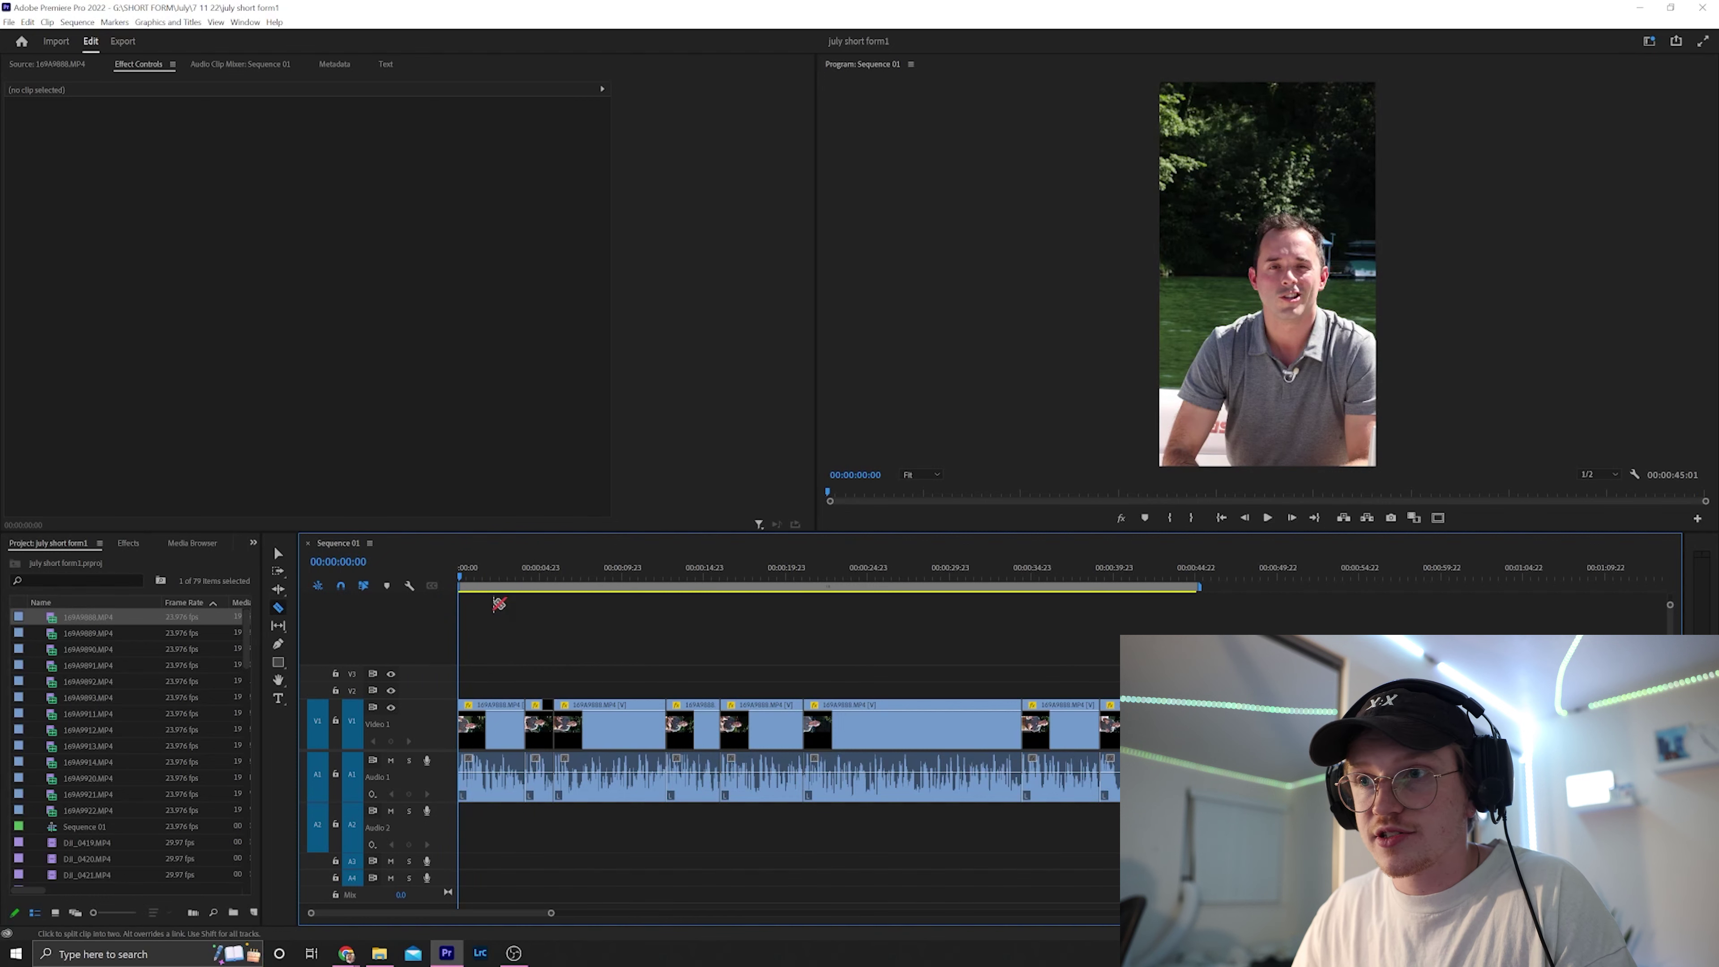
{"action": "left_click", "coordinate": [278, 555]}
{"action": "left_click", "coordinate": [281, 608]}
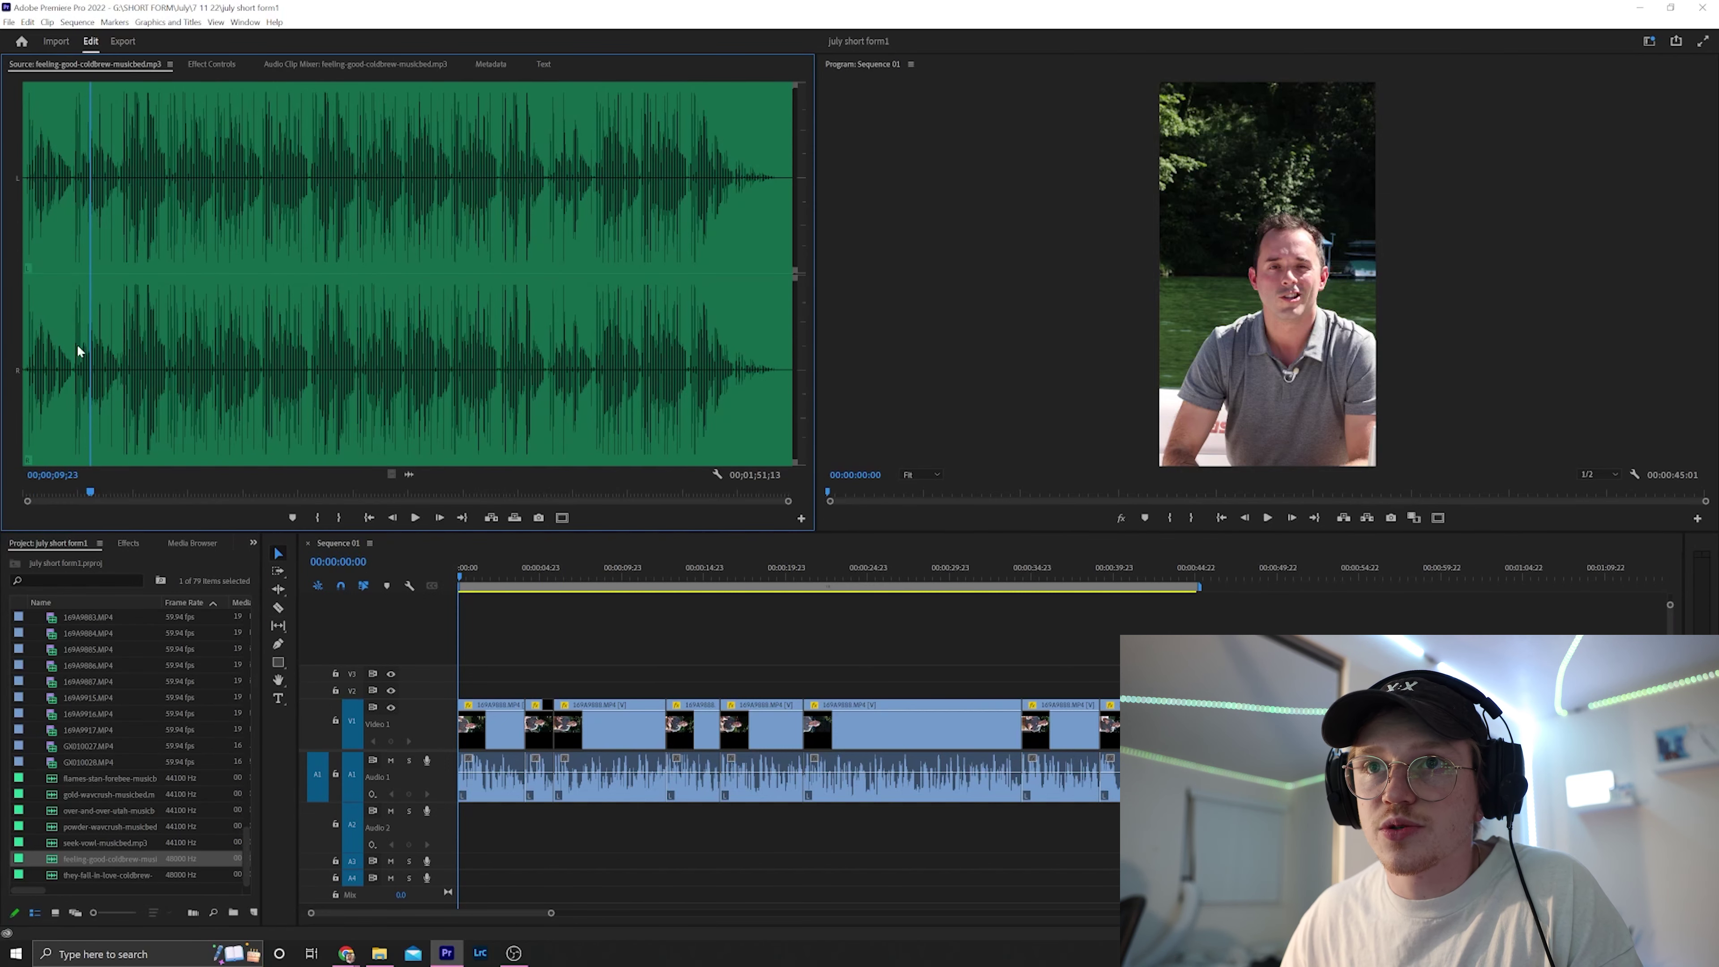
Step: Mark the coldbrew music in at 15;14, place it on A2 at -21.6 dB, and save
{"action": "left_click_drag", "start_coordinate": [75, 351], "coordinate": [115, 350]}
{"action": "key", "text": "space"}
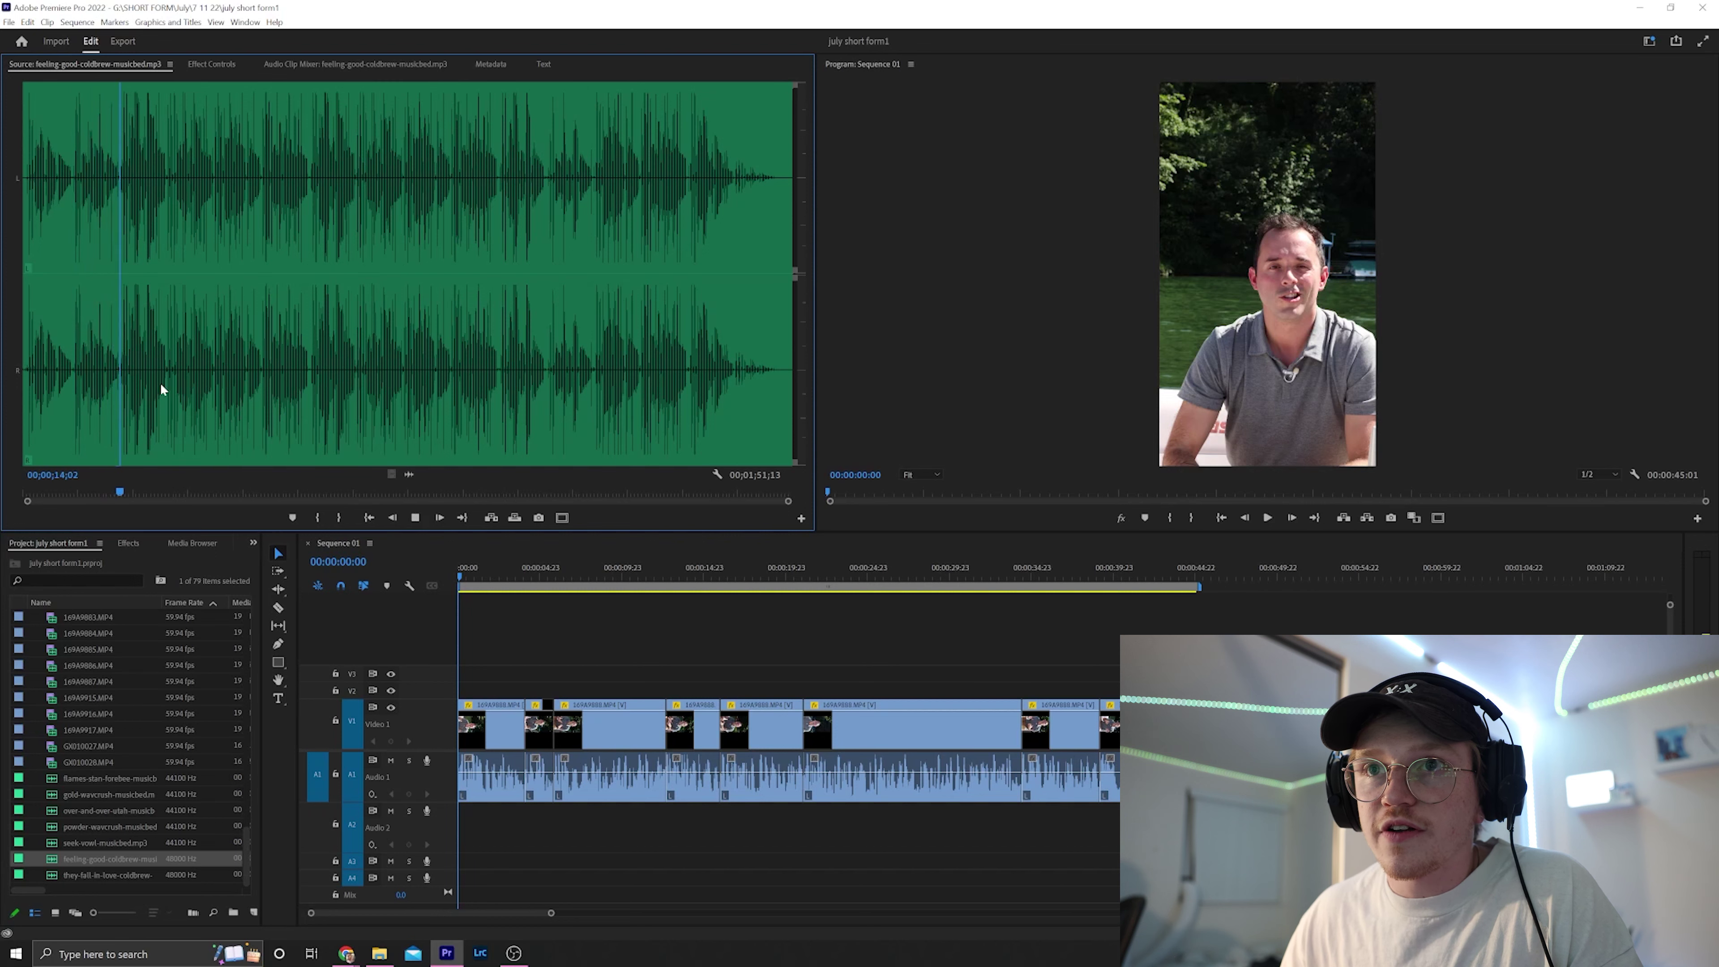
{"action": "key", "text": "space"}
{"action": "left_click", "coordinate": [114, 357]}
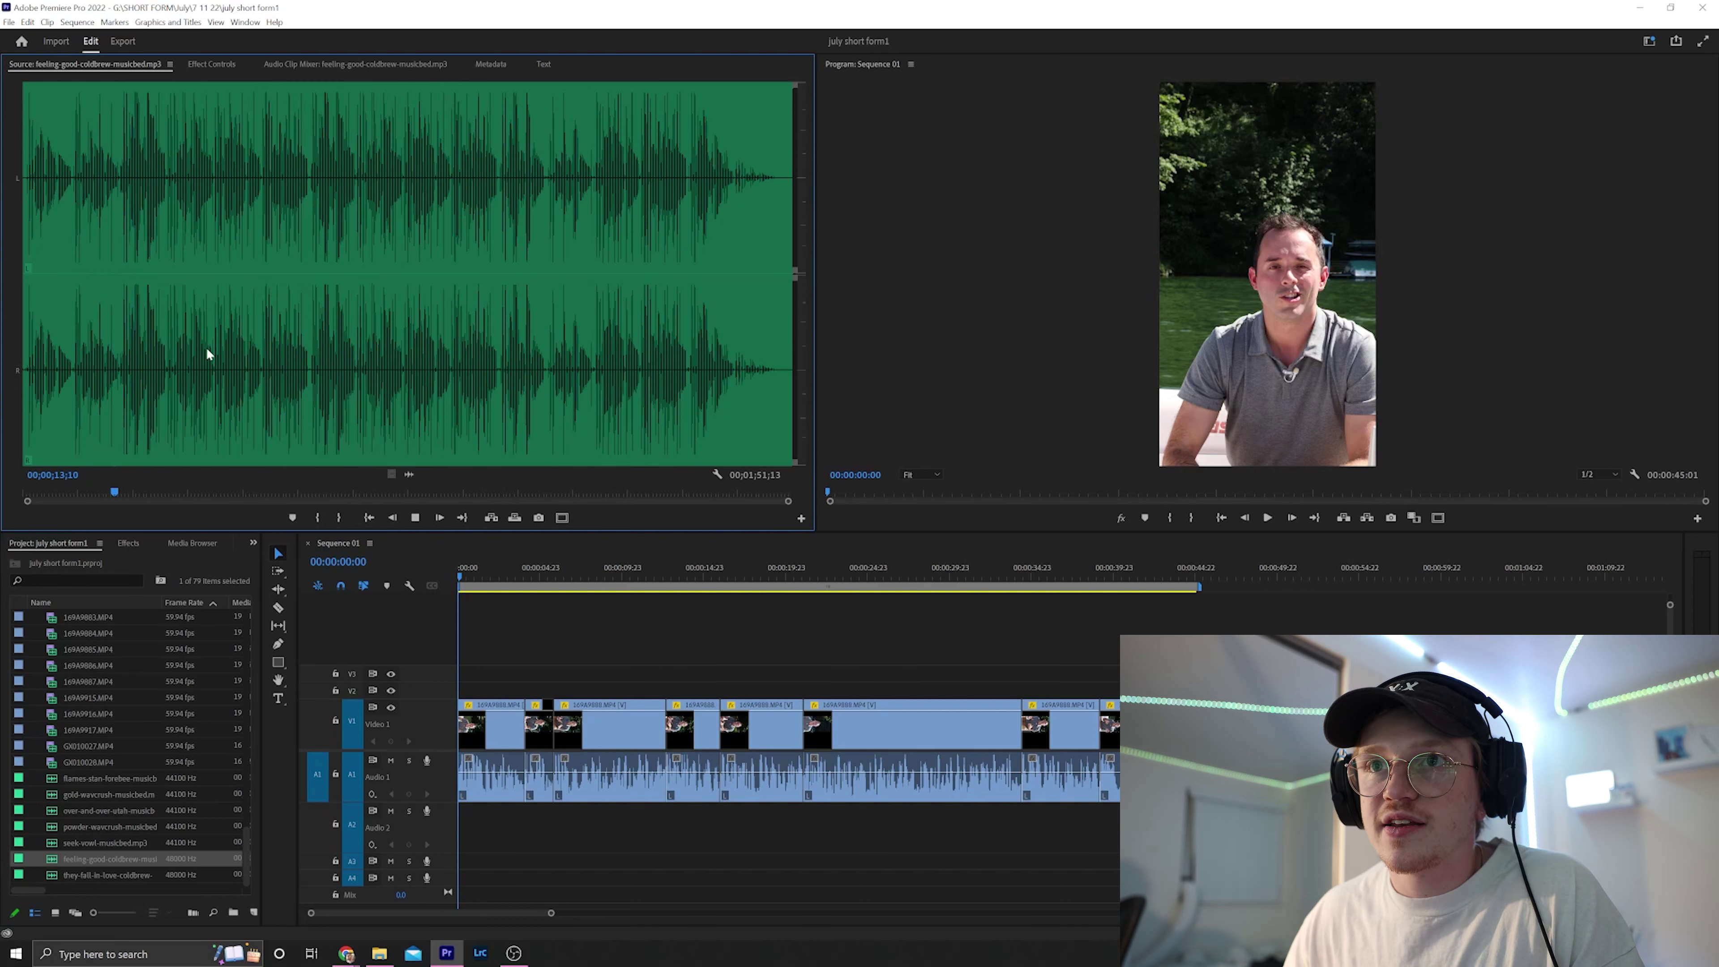
{"action": "key", "text": "space"}
{"action": "key", "text": "space"}
{"action": "key", "text": "i"}
{"action": "left_click_drag", "start_coordinate": [206, 351], "coordinate": [474, 826]}
{"action": "left_click_drag", "start_coordinate": [546, 823], "coordinate": [545, 847]}
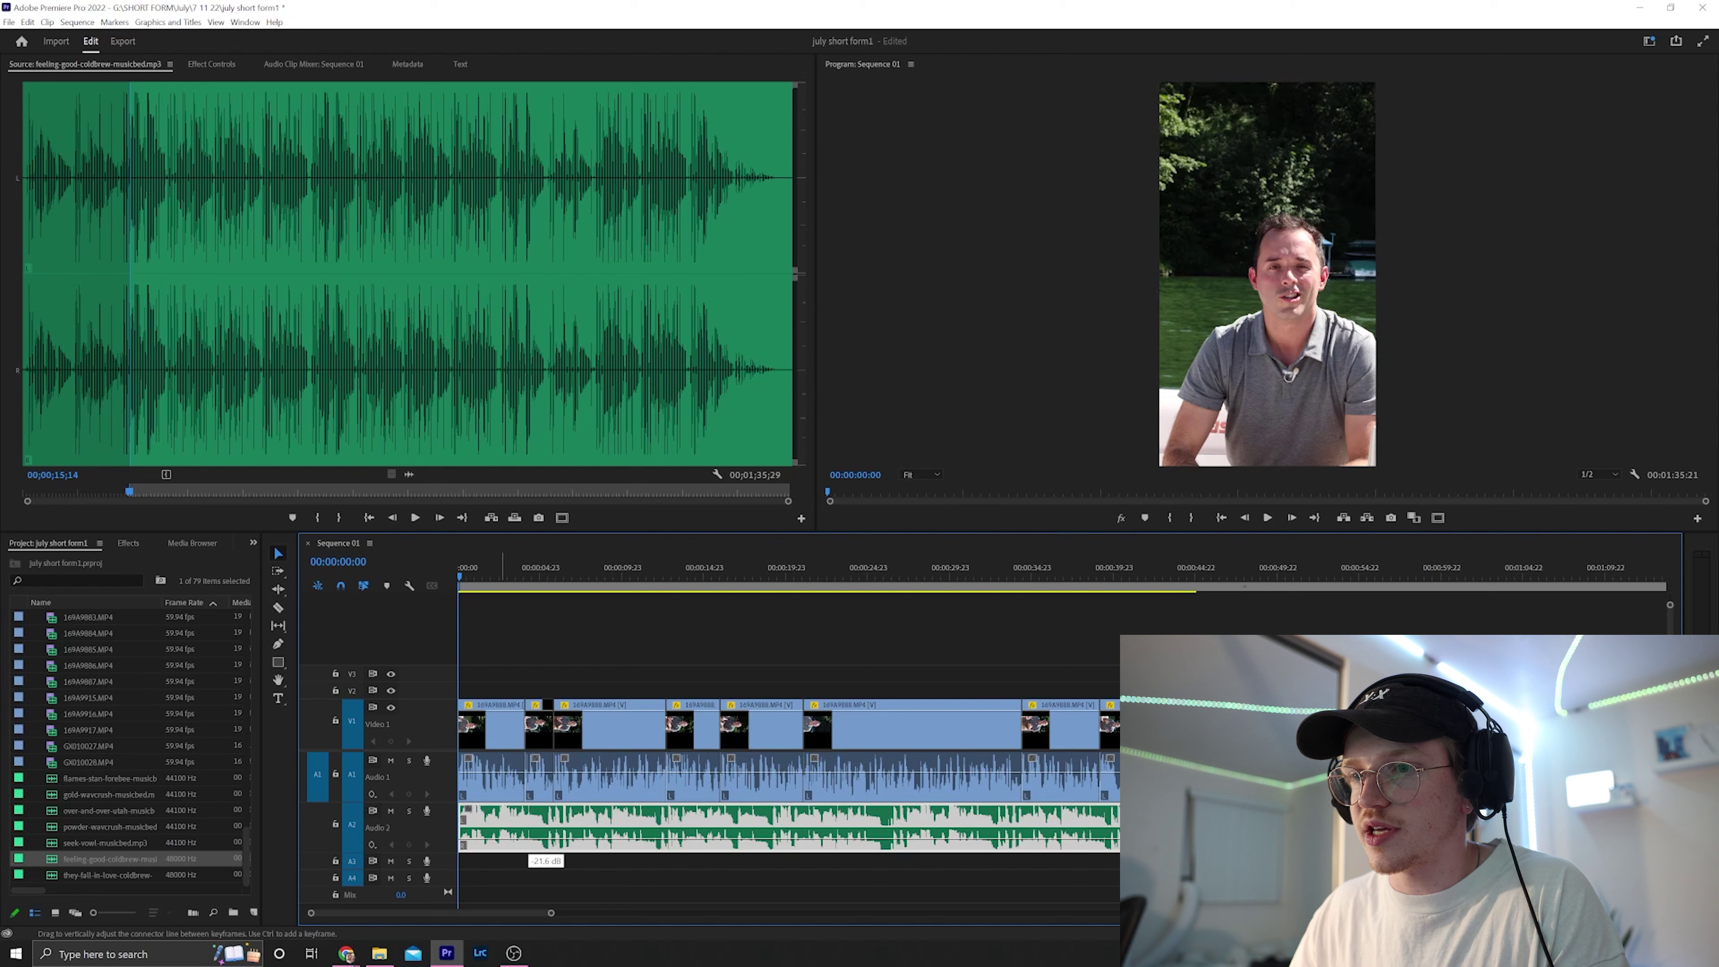
{"action": "key", "text": "ctrl+s"}
Step: Move the sequence playhead back to the first cut's edit point
{"action": "left_click_drag", "start_coordinate": [513, 569], "coordinate": [547, 706]}
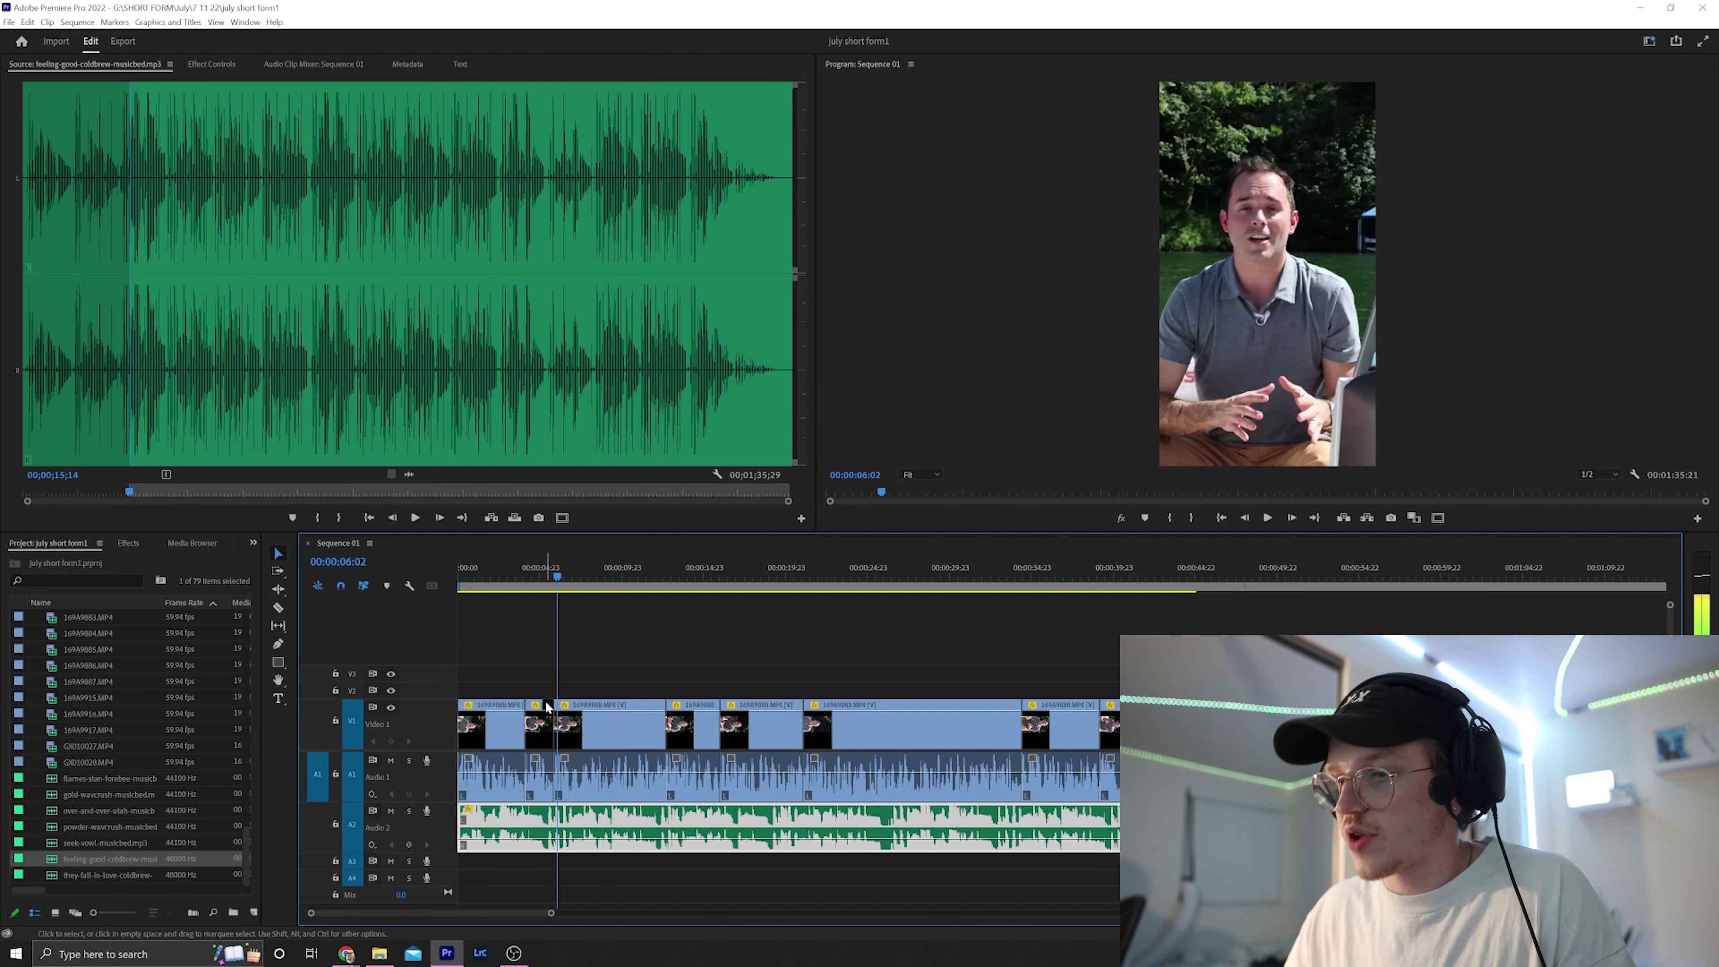
{"action": "key", "text": "Up"}
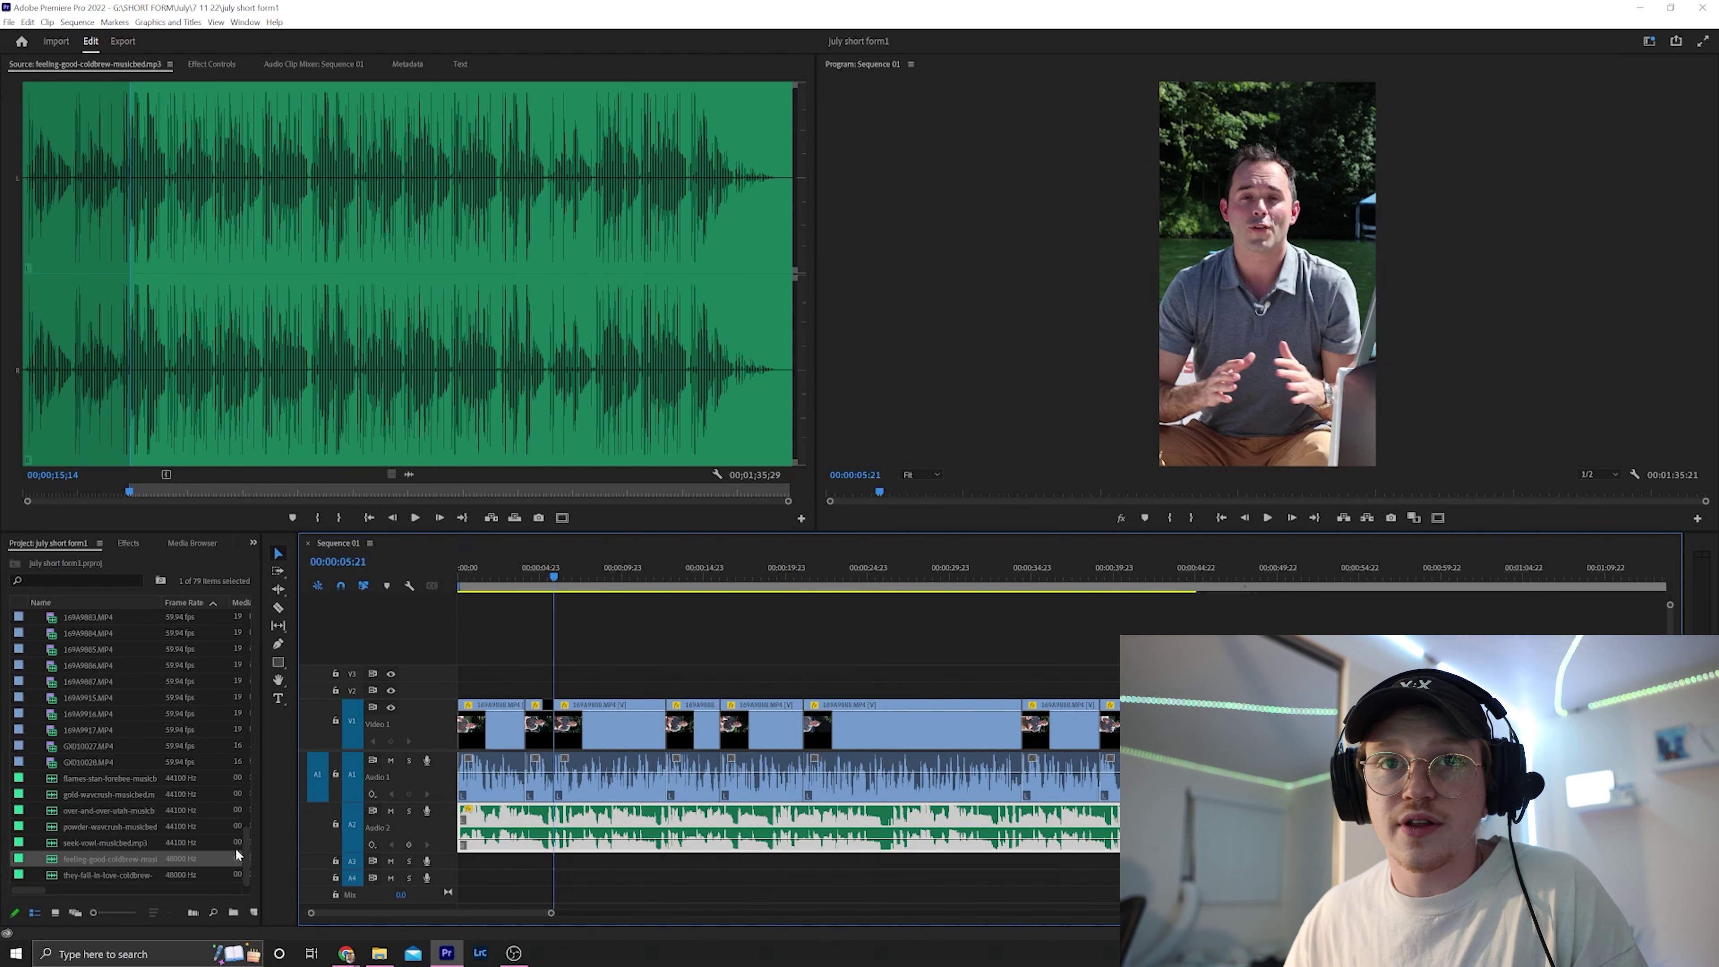
{"action": "scroll", "coordinate": [61, 655], "scroll_direction": "up", "scroll_amount": 10}
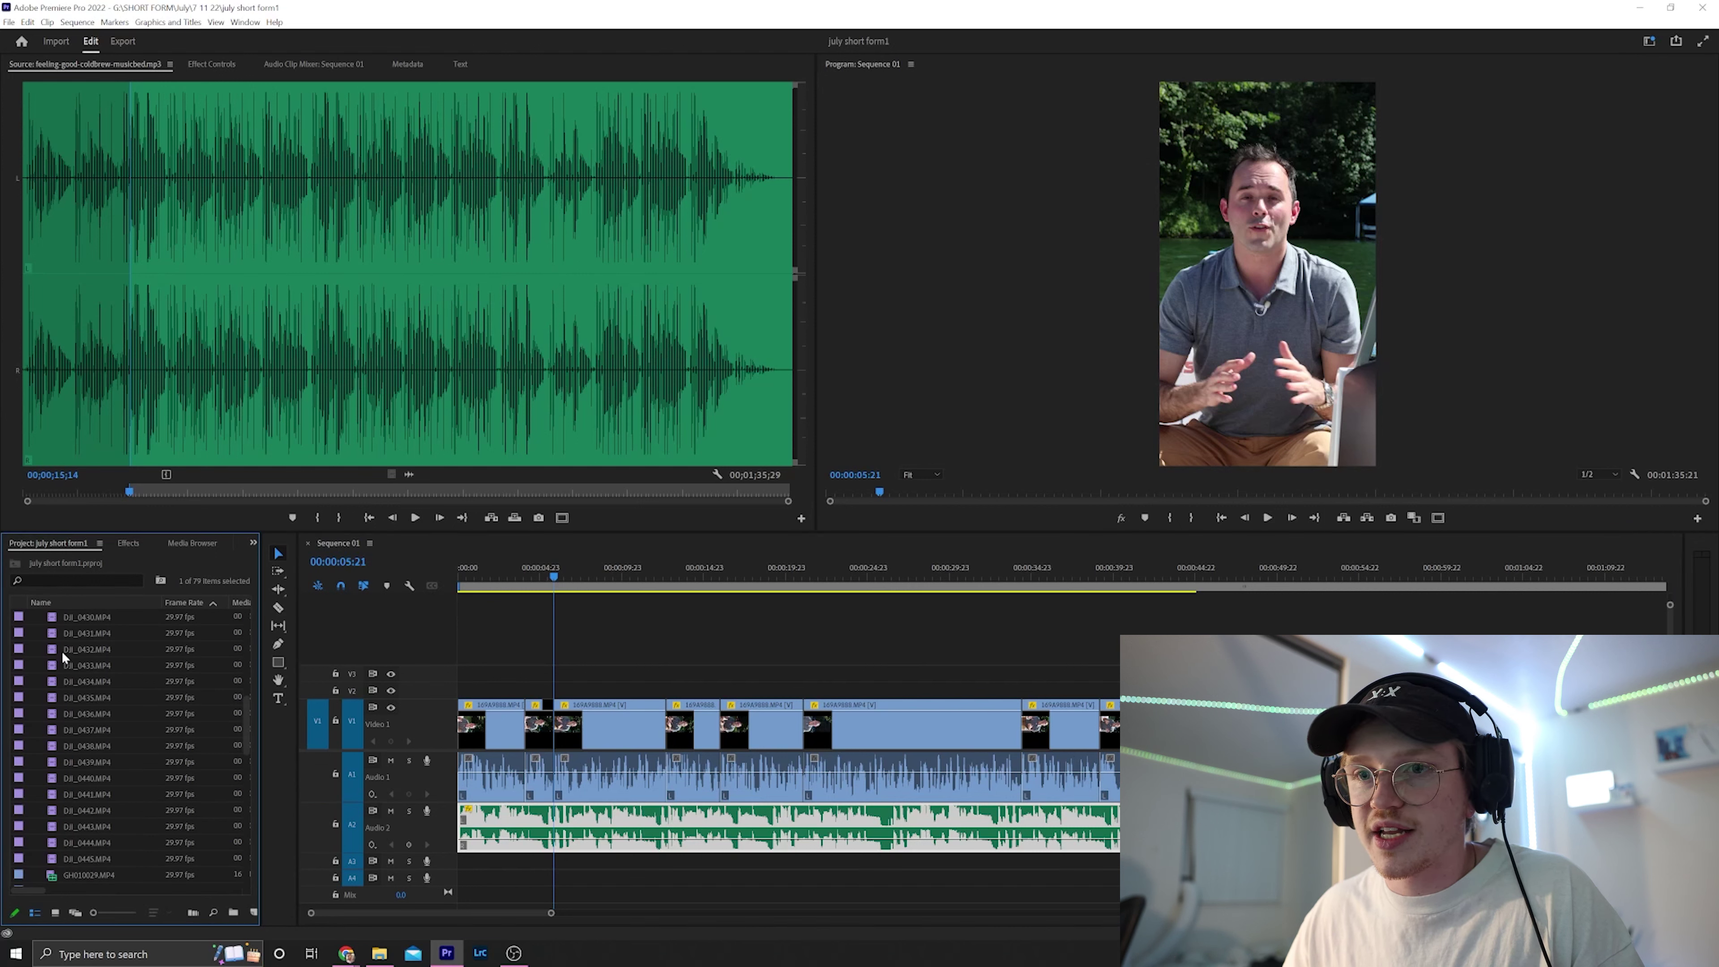
{"action": "left_click_drag", "start_coordinate": [247, 733], "coordinate": [238, 871]}
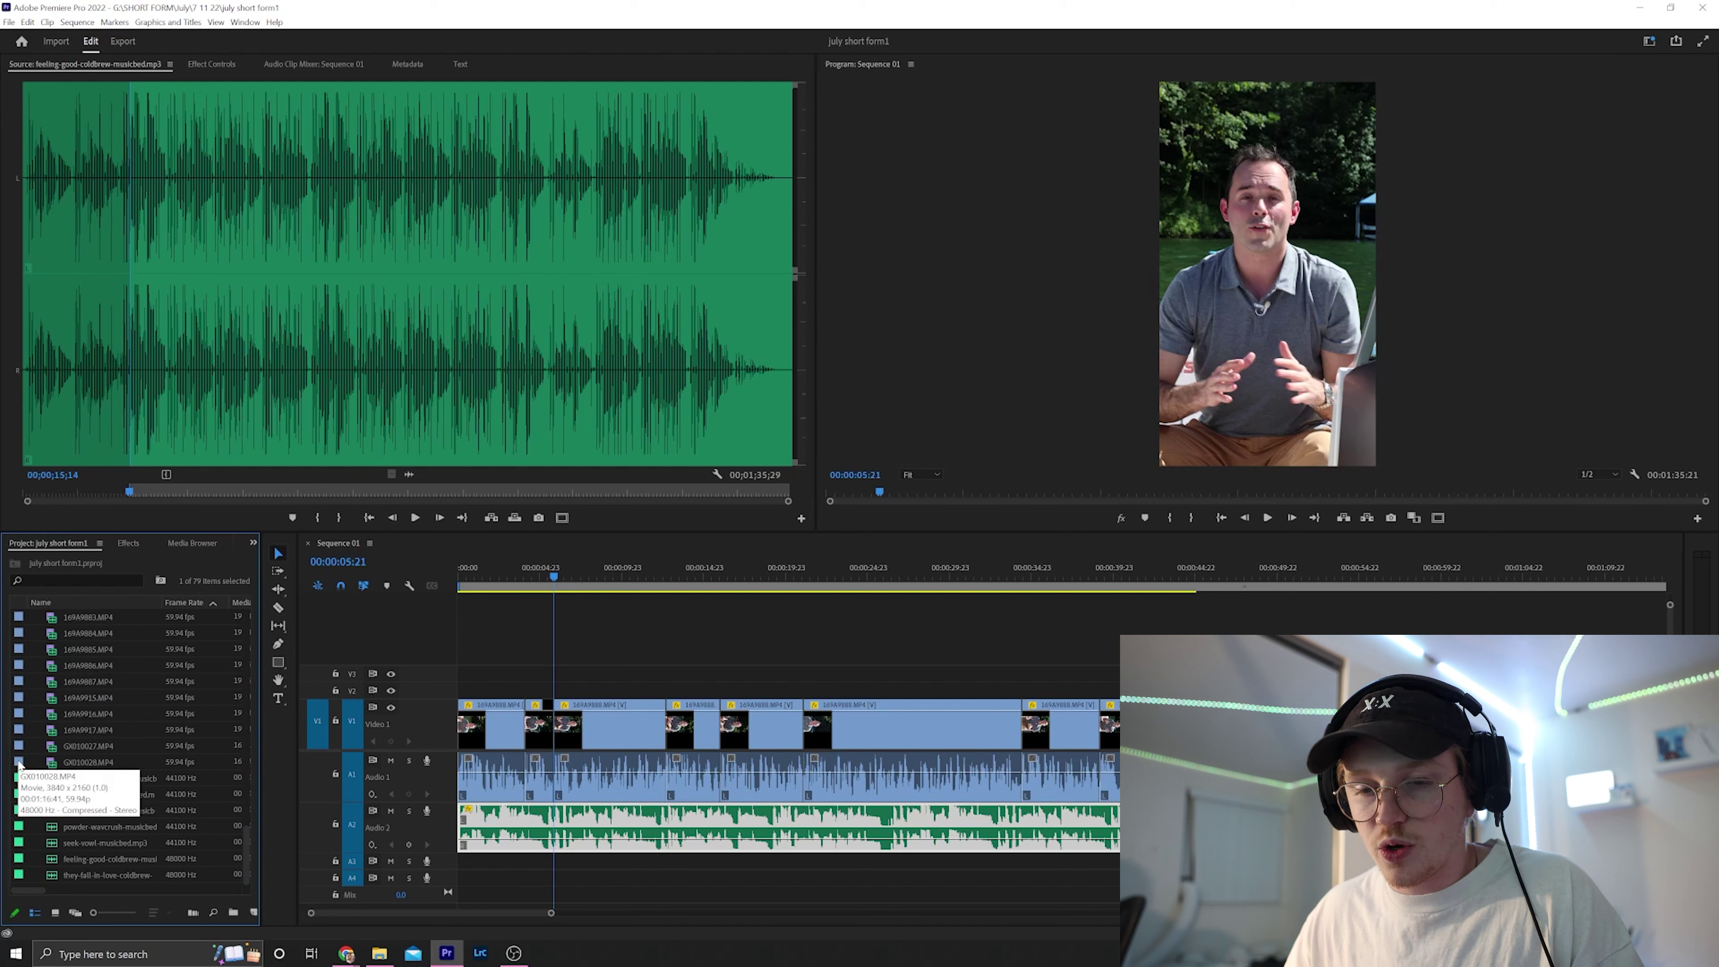
Step: Interpret the selected 59.94 fps clips at an assumed 23.976 fps frame rate
{"action": "left_click", "coordinate": [19, 765], "text": "shift"}
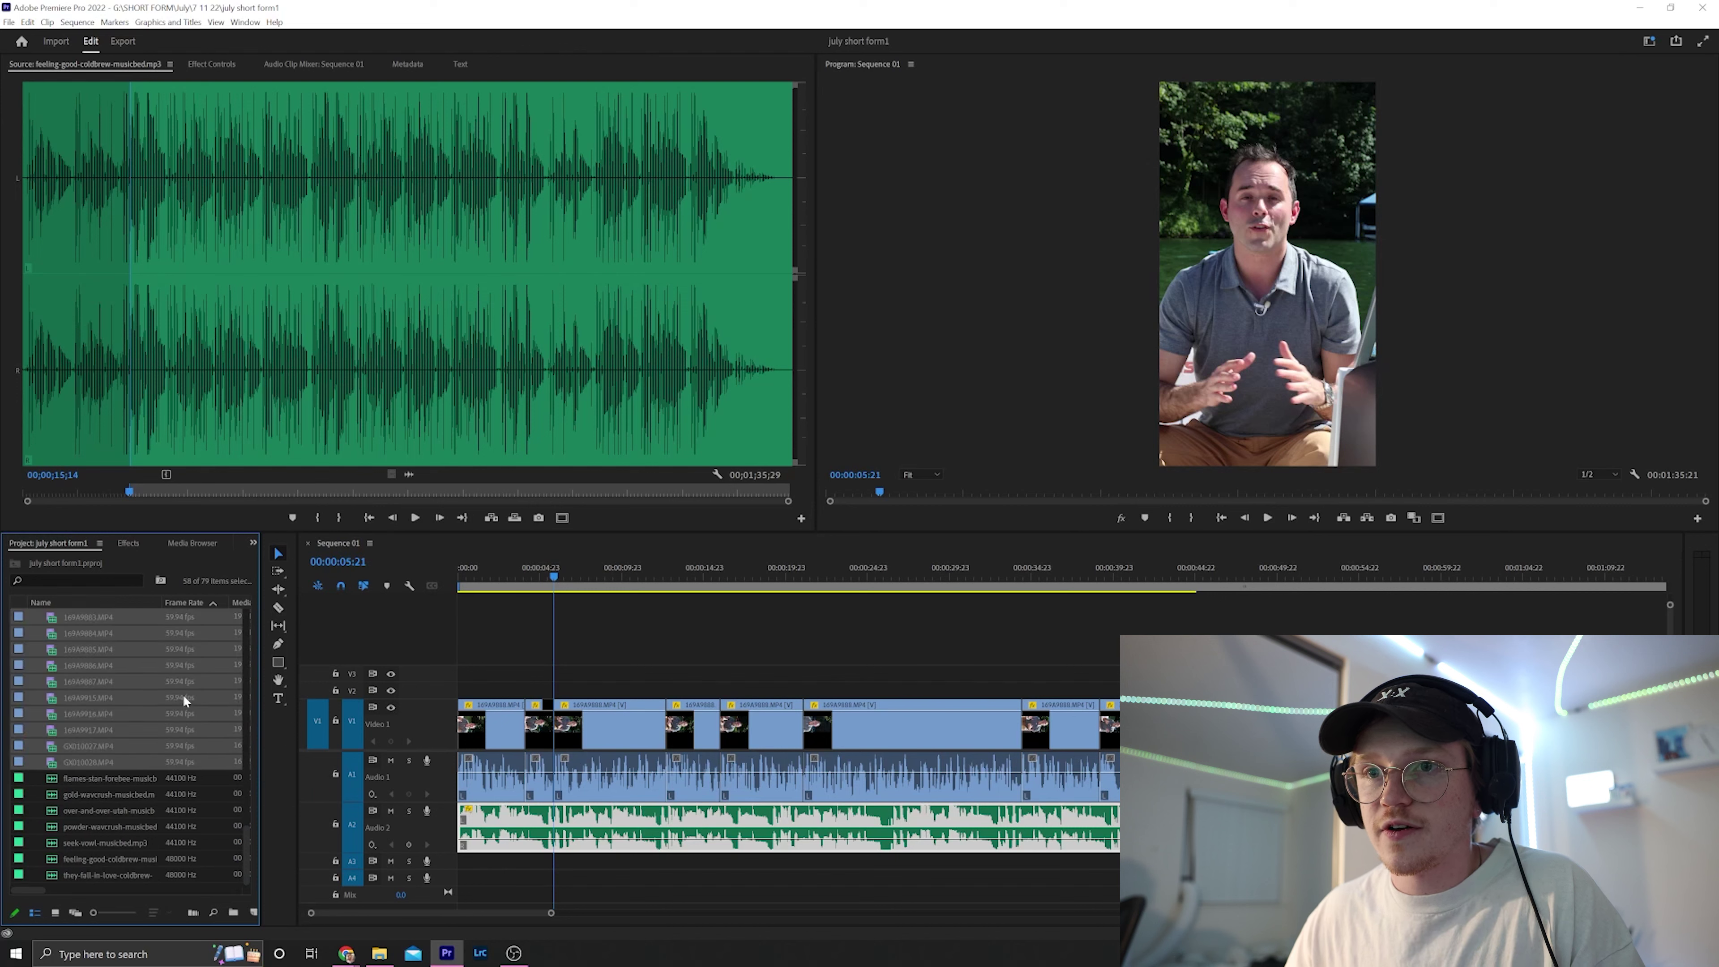
{"action": "right_click", "coordinate": [178, 660]}
{"action": "mouse_move", "coordinate": [304, 351]}
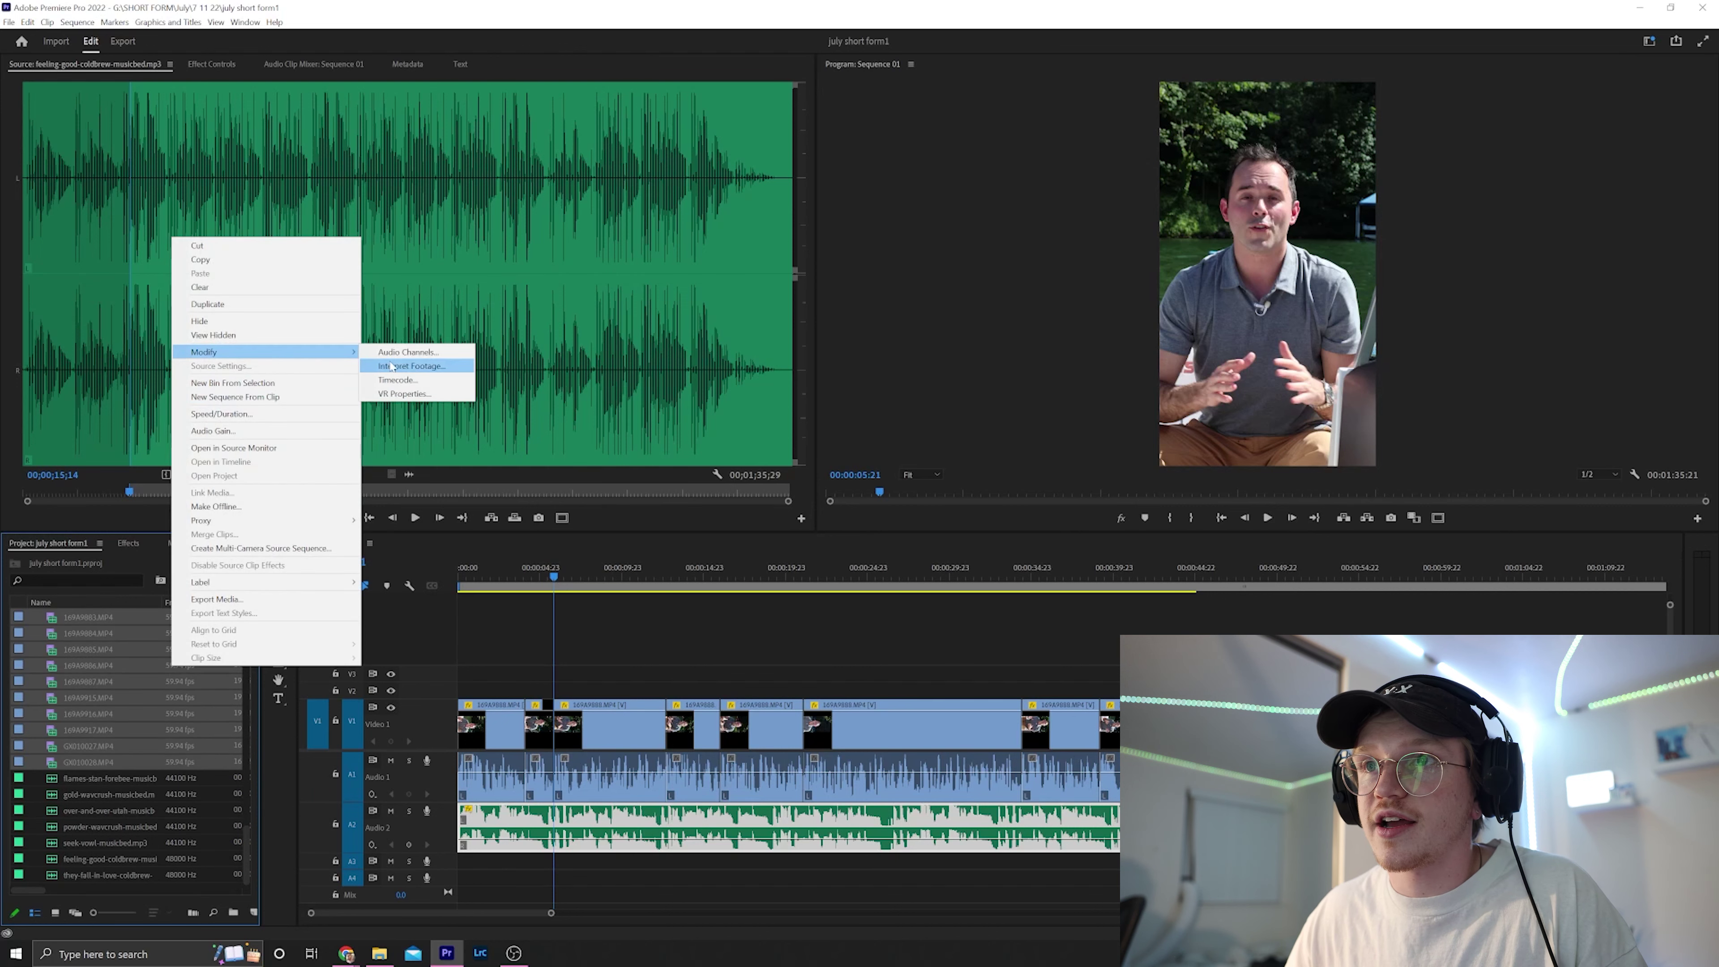
{"action": "left_click", "coordinate": [409, 366]}
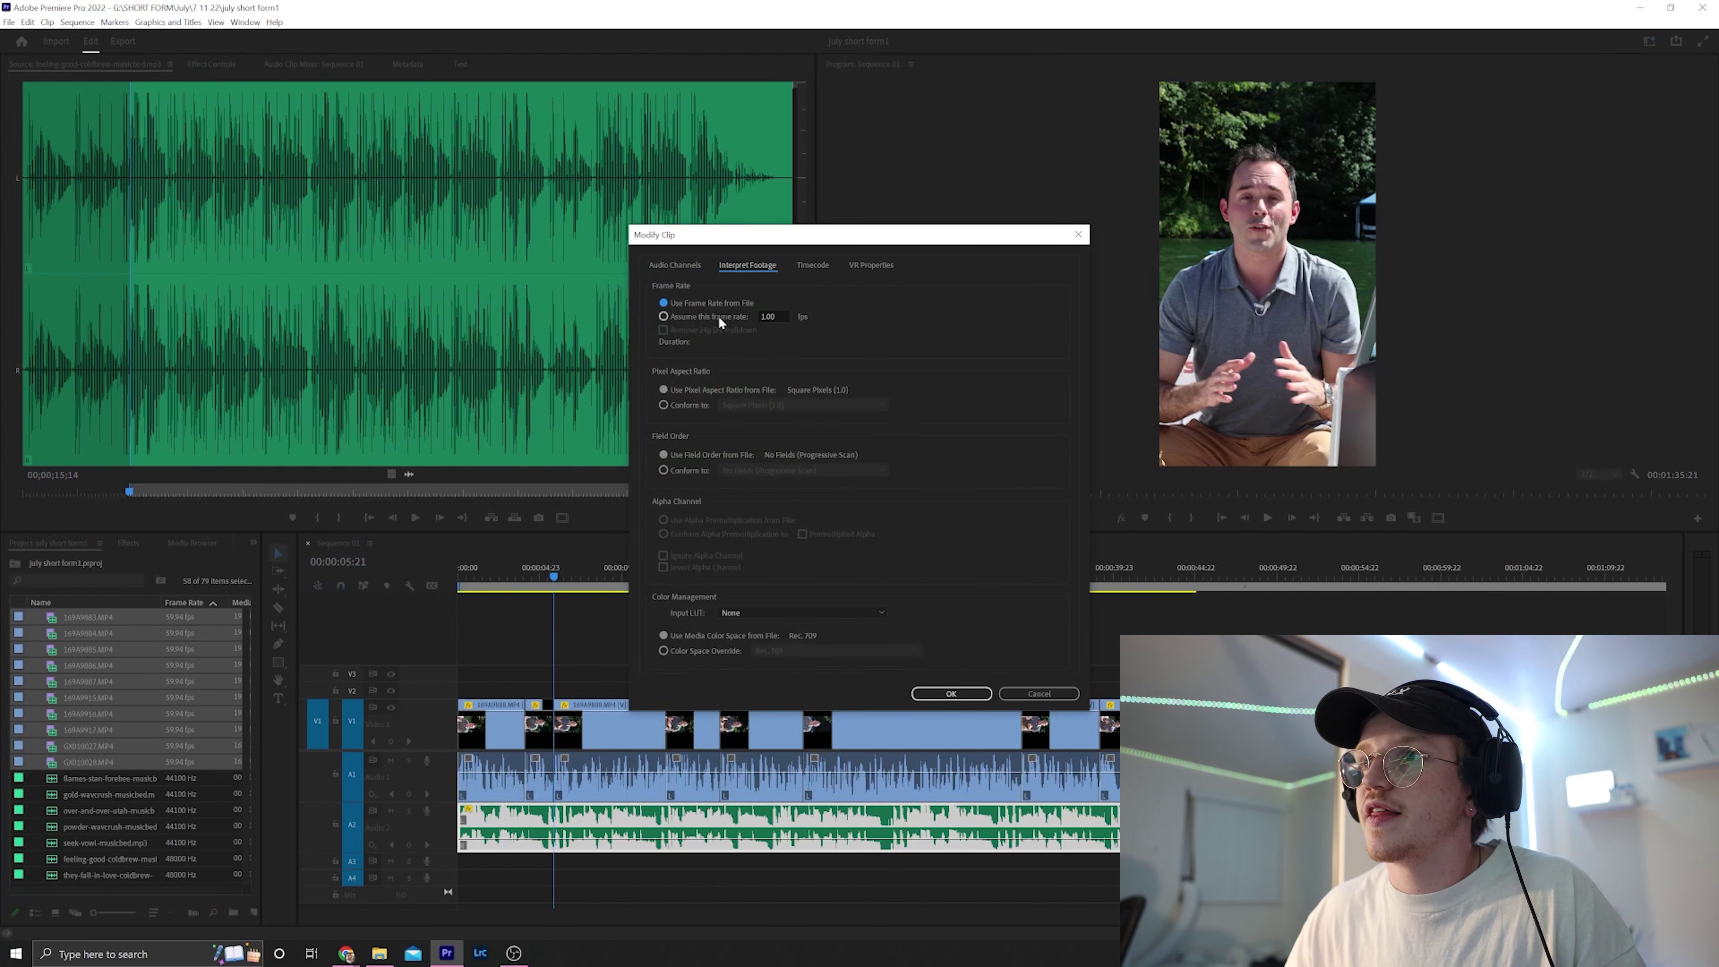
{"action": "left_click", "coordinate": [764, 315]}
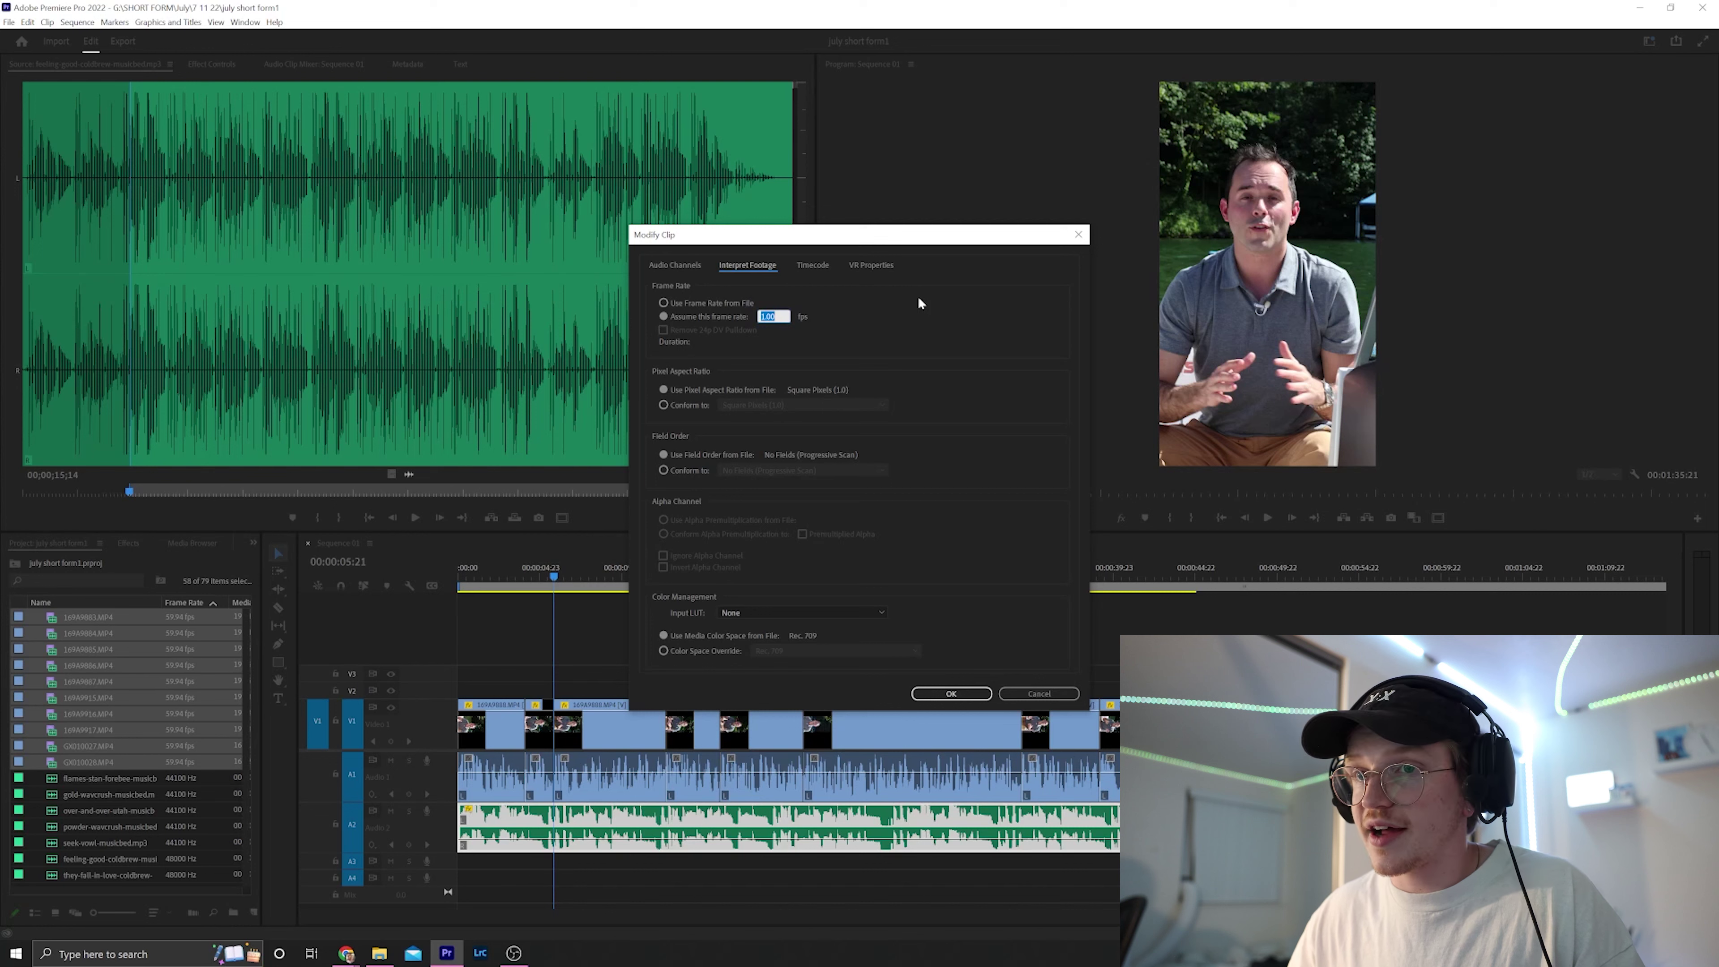
{"action": "type", "text": "23.976"}
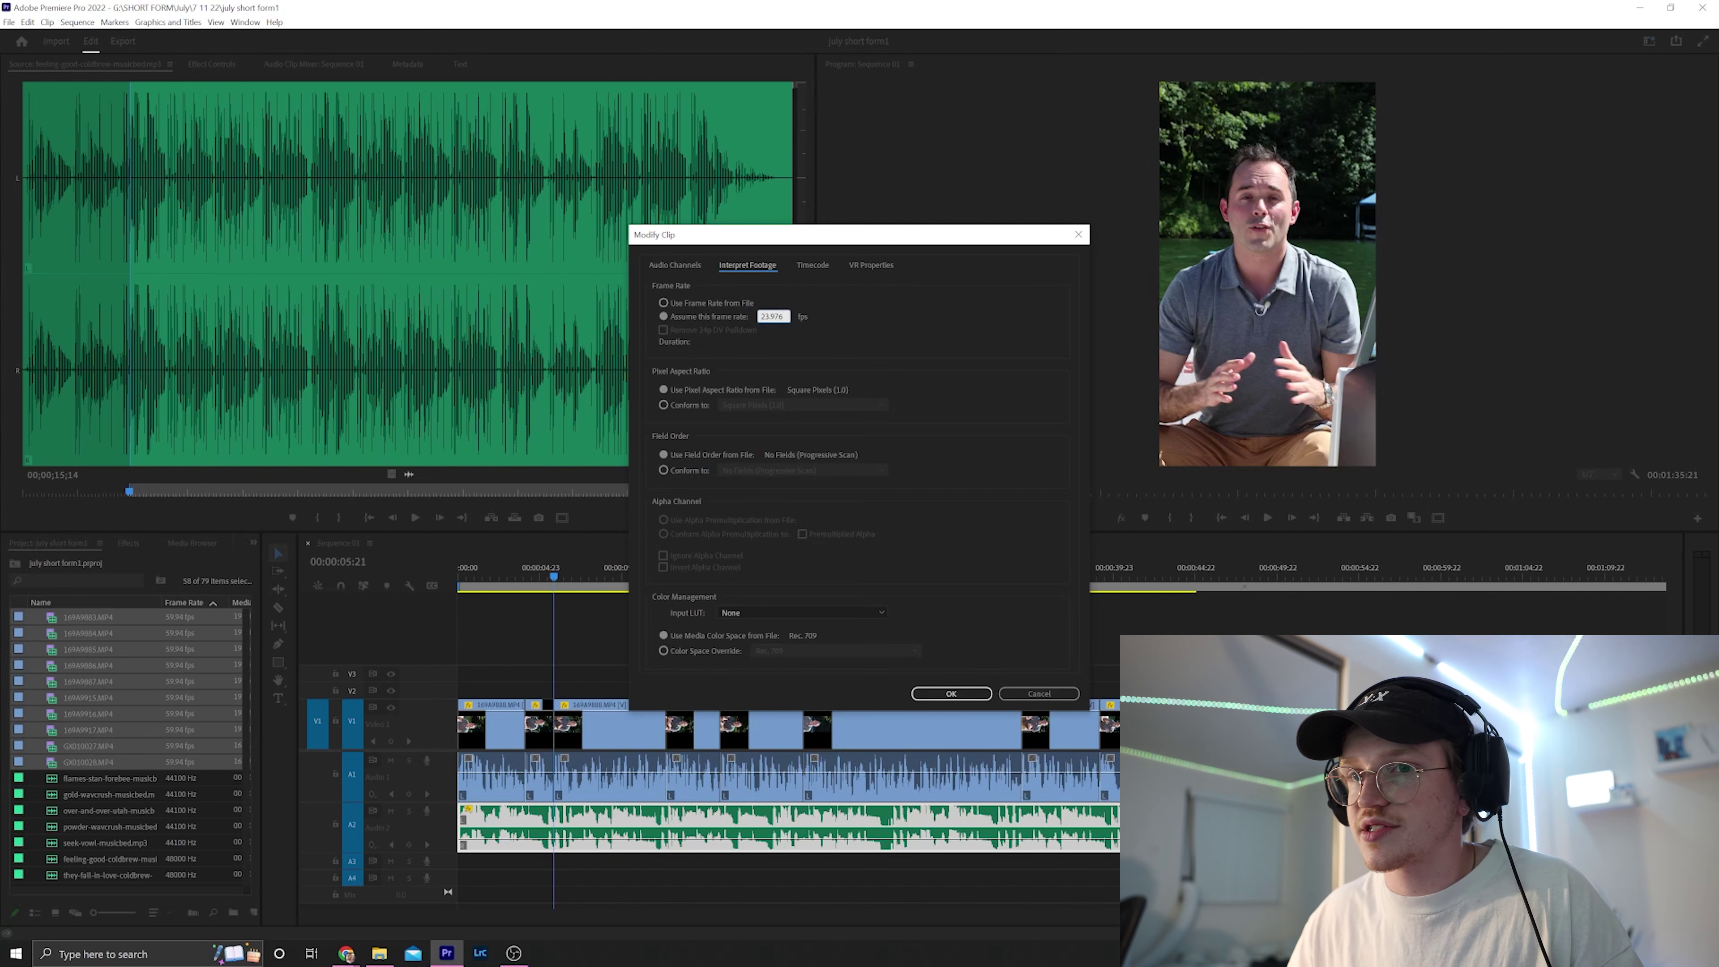
{"action": "key", "text": "Return"}
Step: Open the DJI_0419 lake drone clip in the Source monitor
{"action": "scroll", "coordinate": [159, 724], "scroll_direction": "up", "scroll_amount": 5}
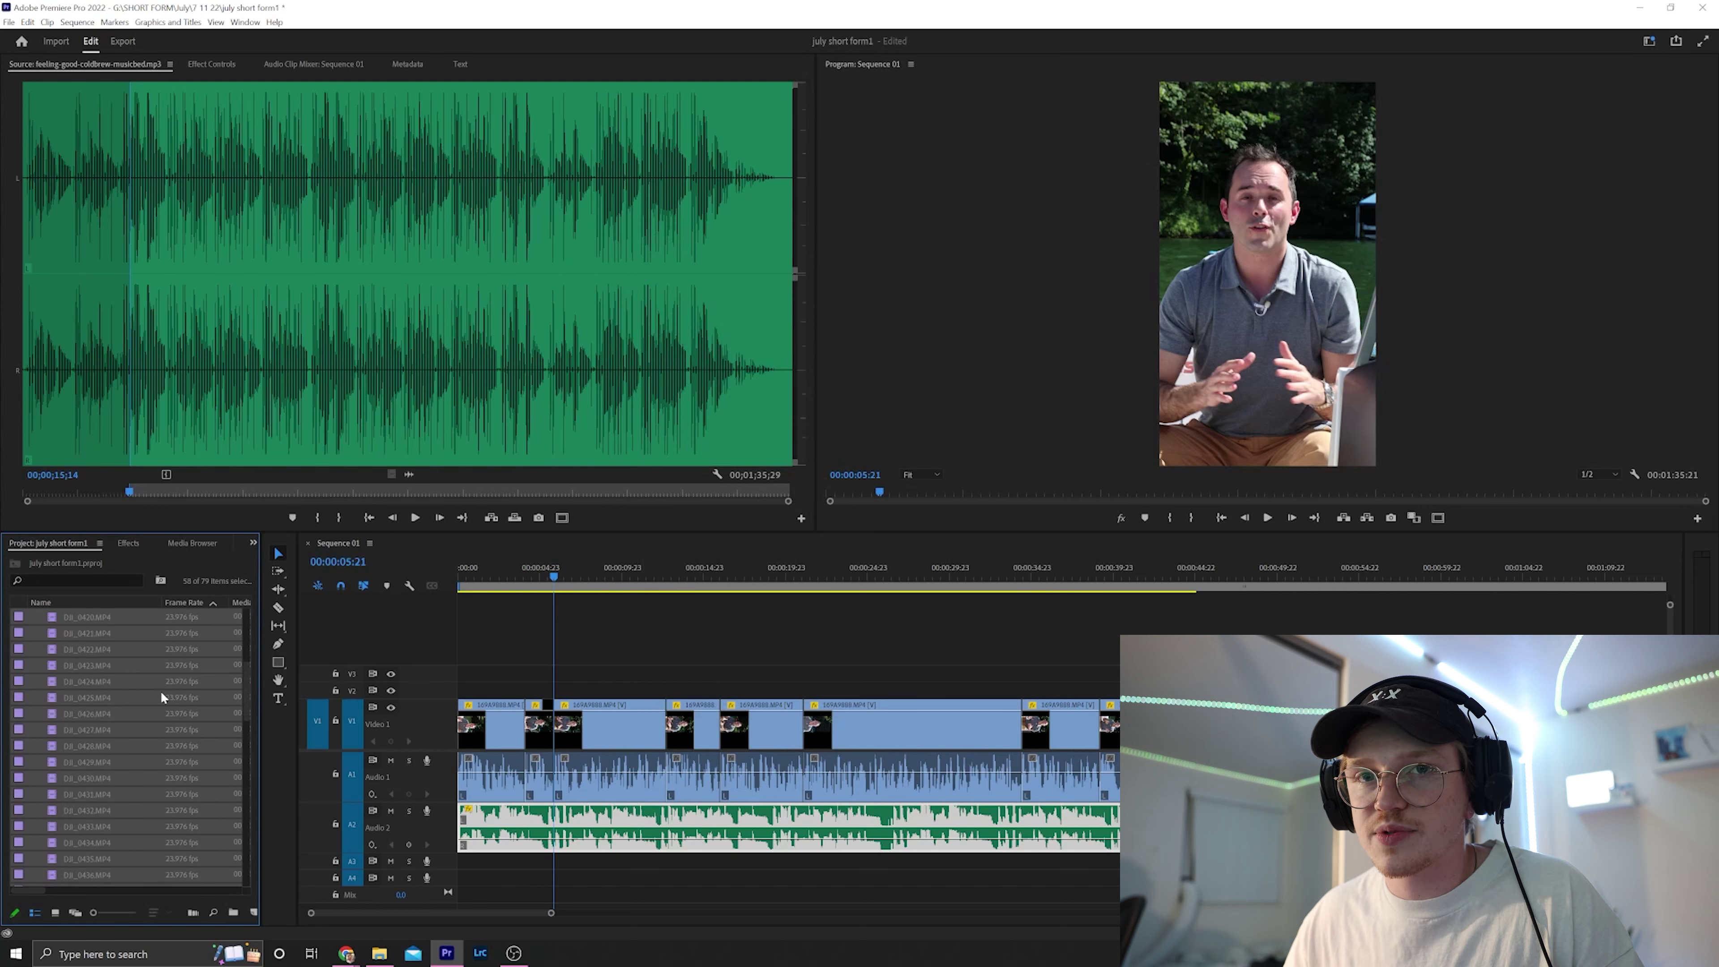
{"action": "scroll", "coordinate": [163, 698], "scroll_direction": "down", "scroll_amount": 3}
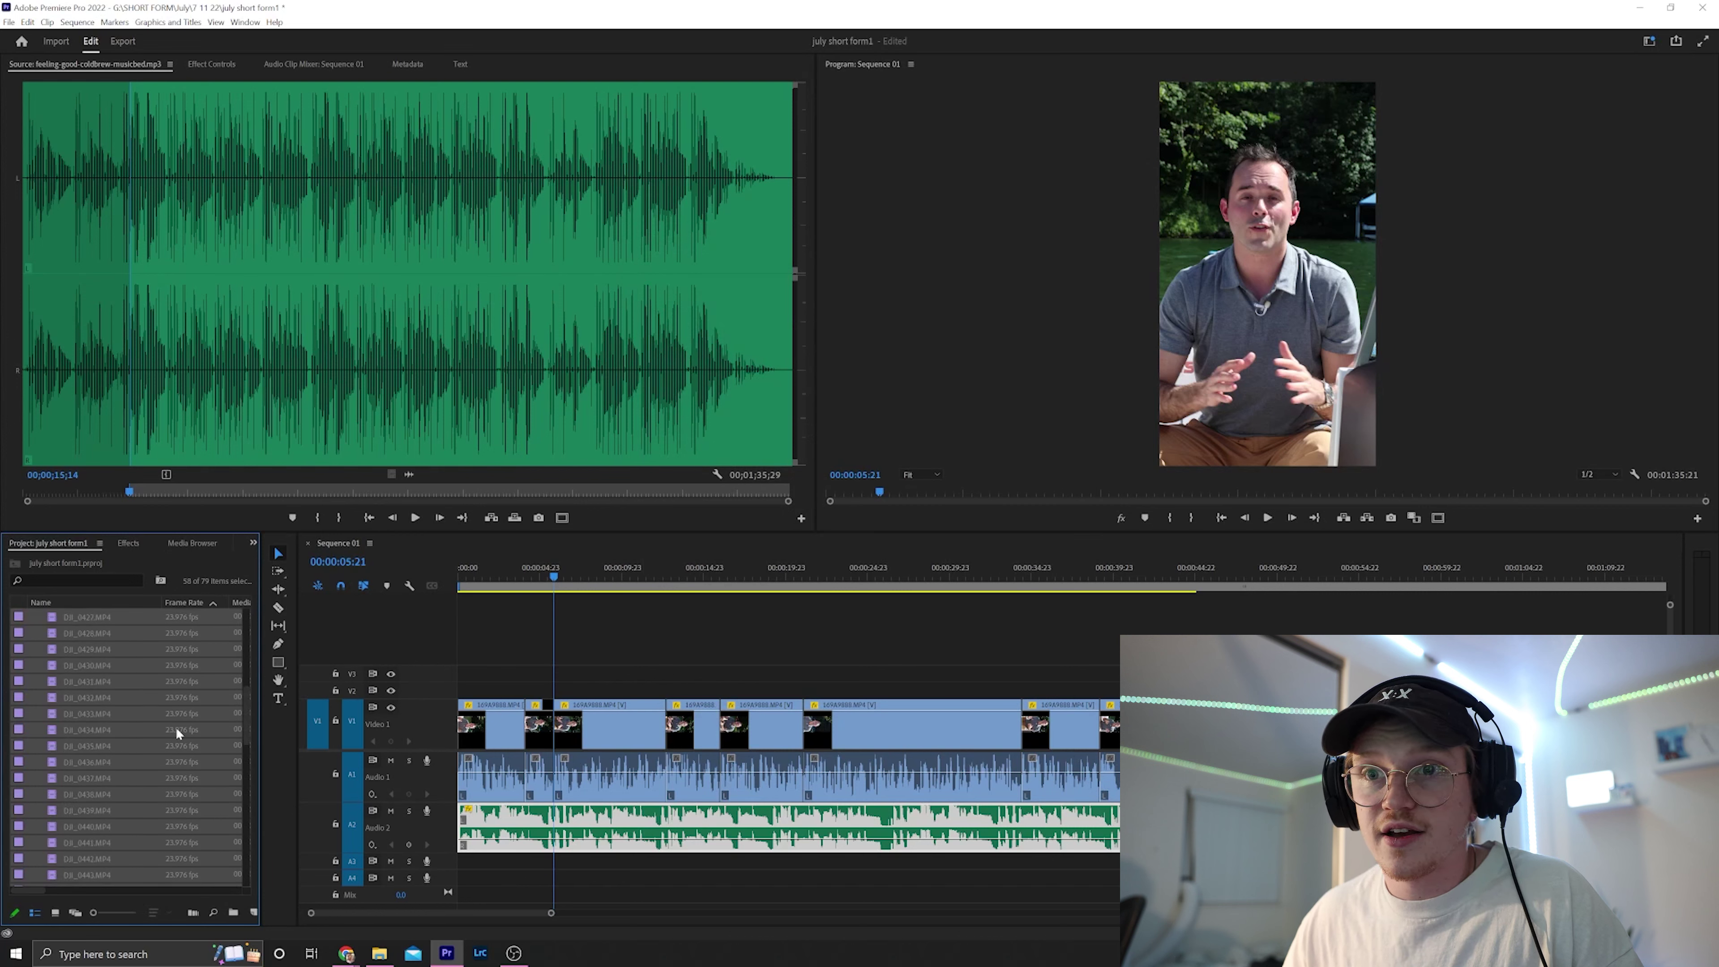
{"action": "scroll", "coordinate": [165, 691], "scroll_direction": "up", "scroll_amount": 5}
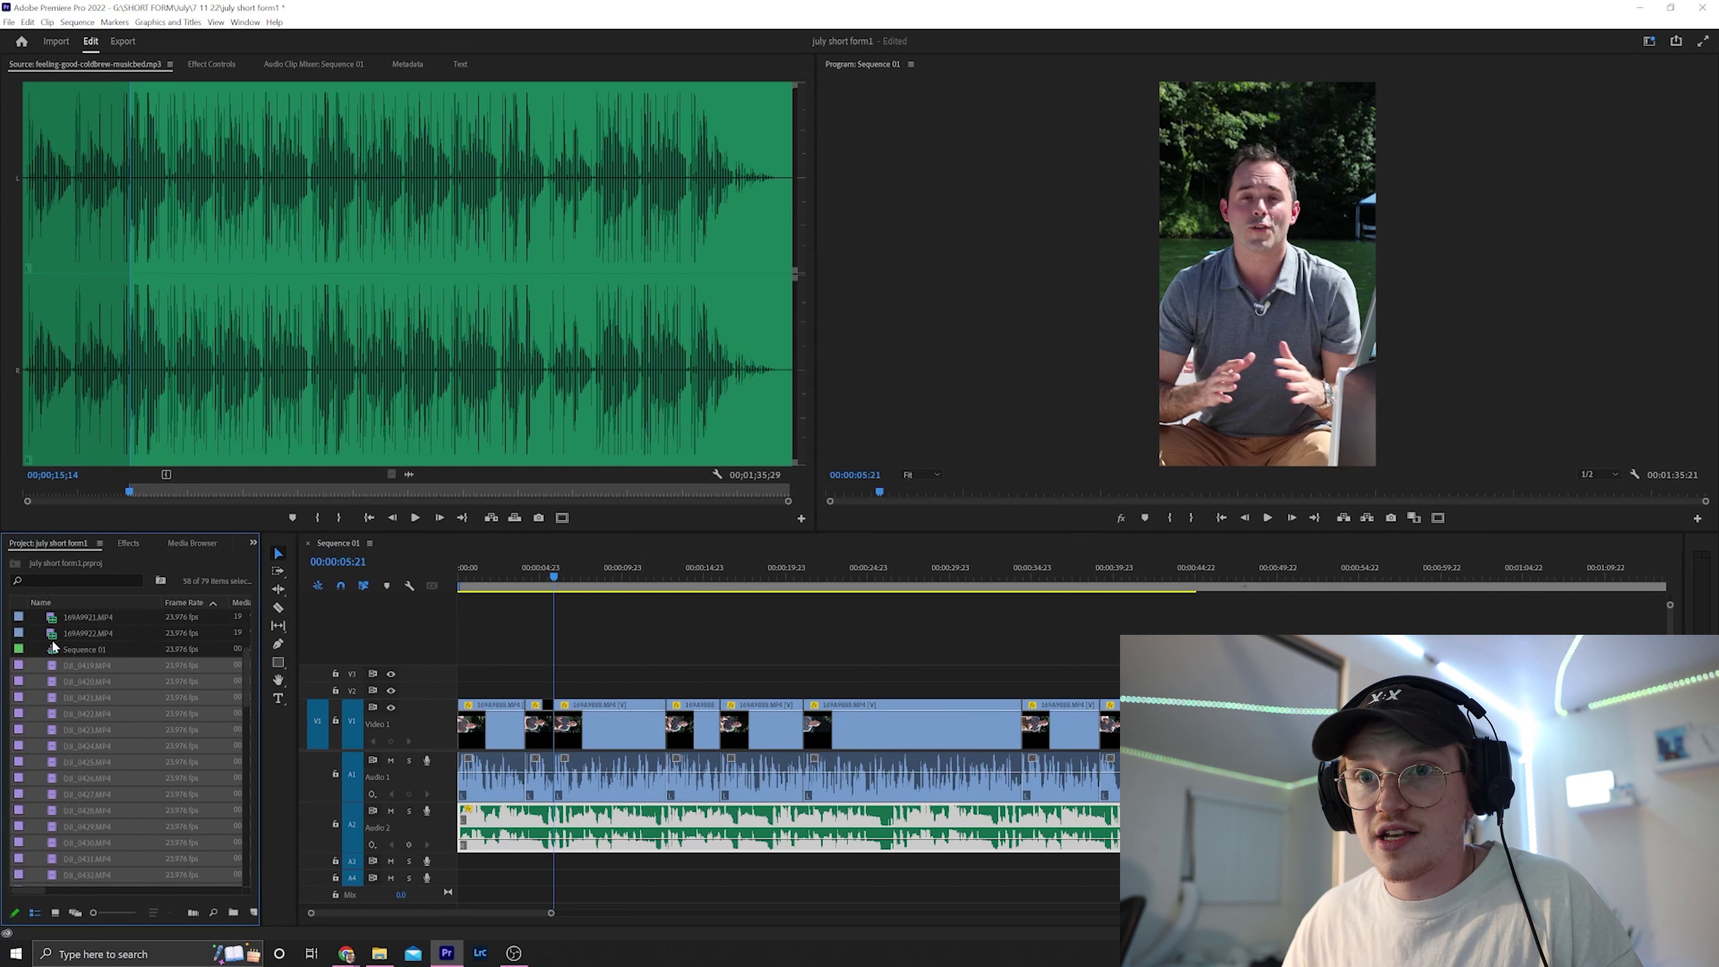
{"action": "double_click", "coordinate": [20, 666]}
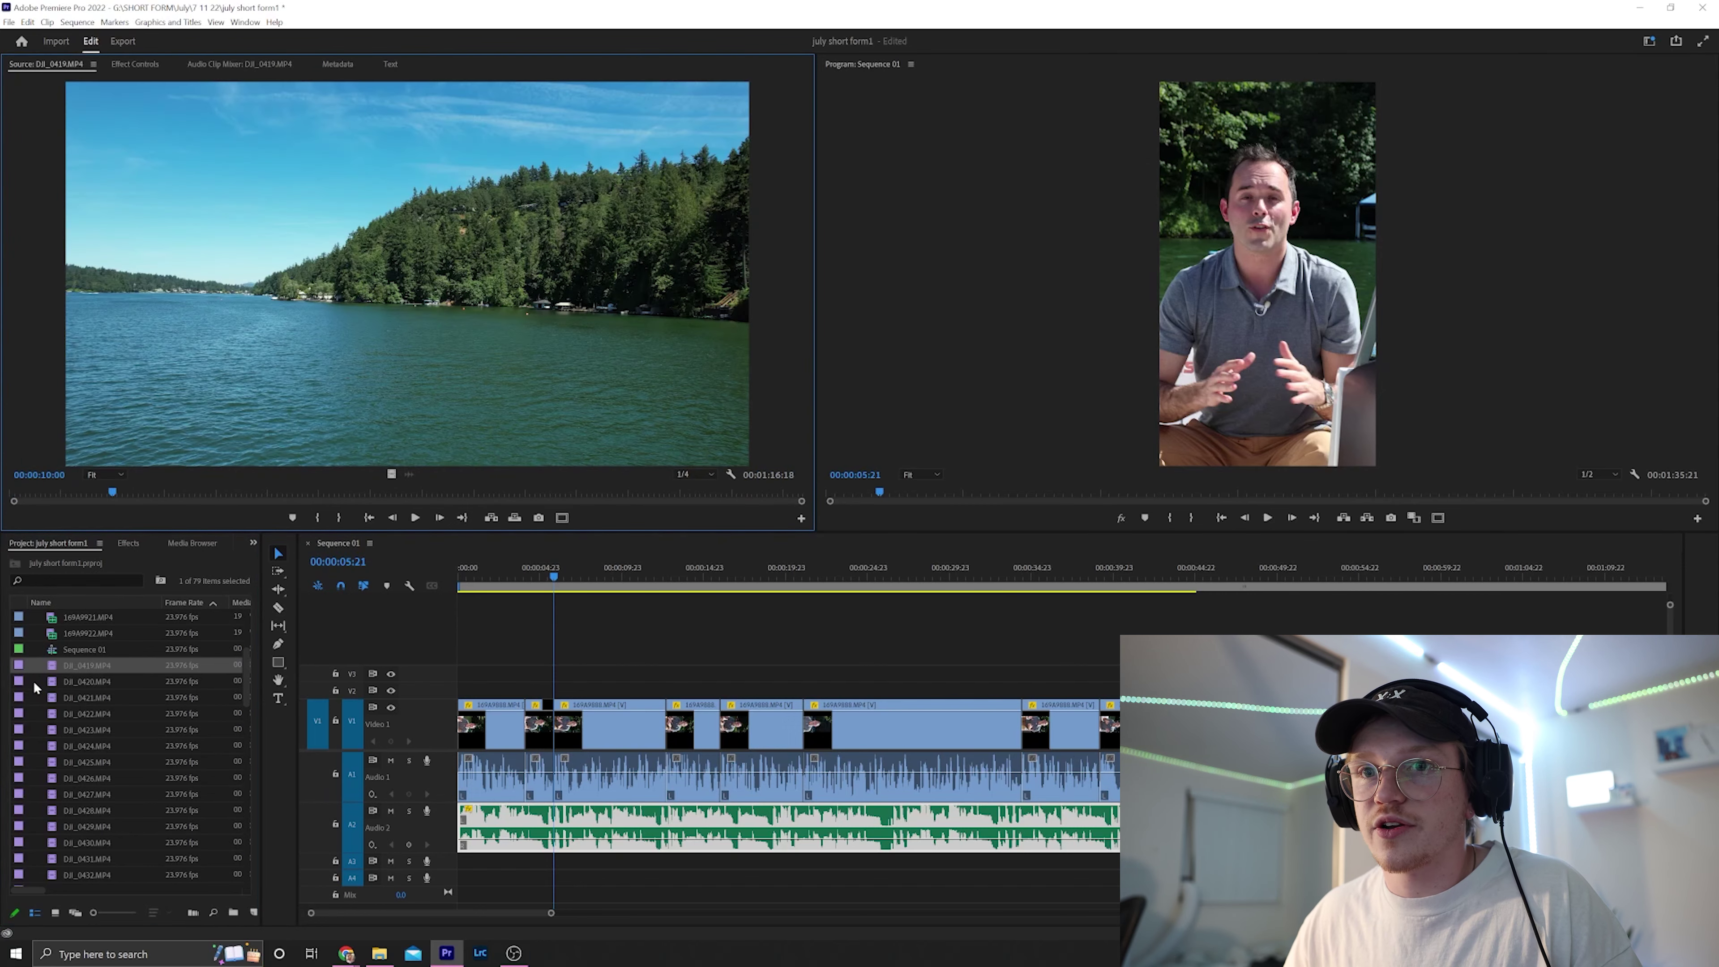
Step: Mark DJI_0419 from the boat-dock to open-lake shot and drop its video only onto Video 2
{"action": "left_click_drag", "start_coordinate": [112, 496], "coordinate": [550, 519]}
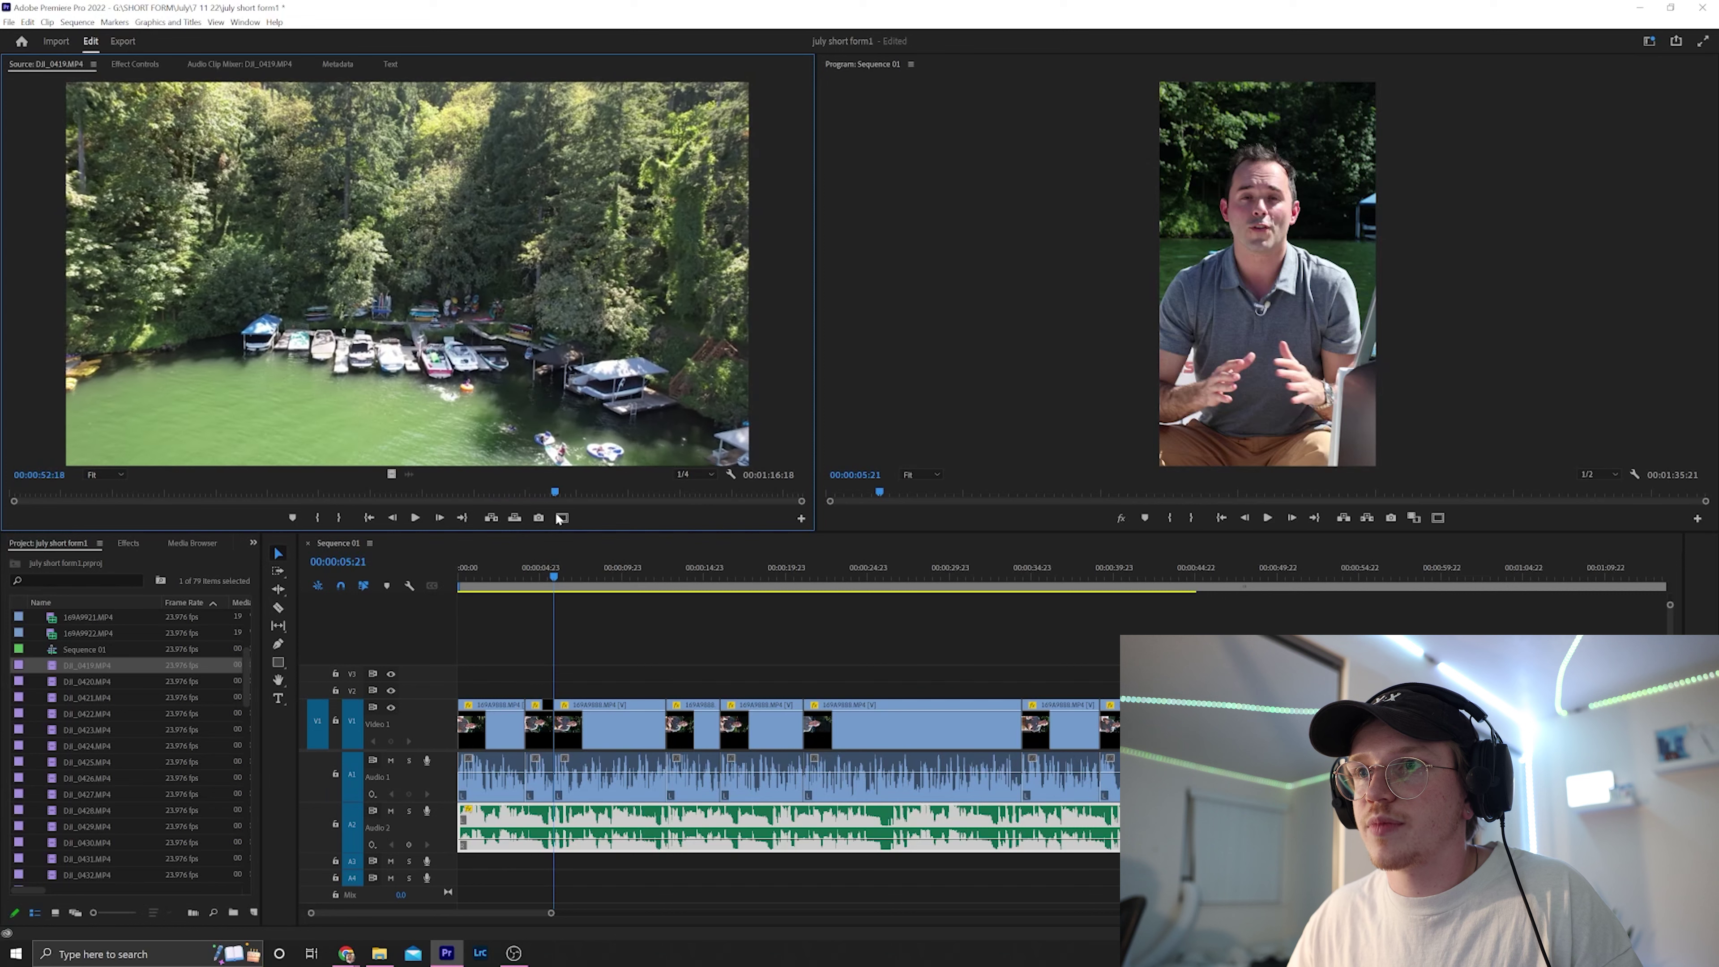
{"action": "key", "text": "space"}
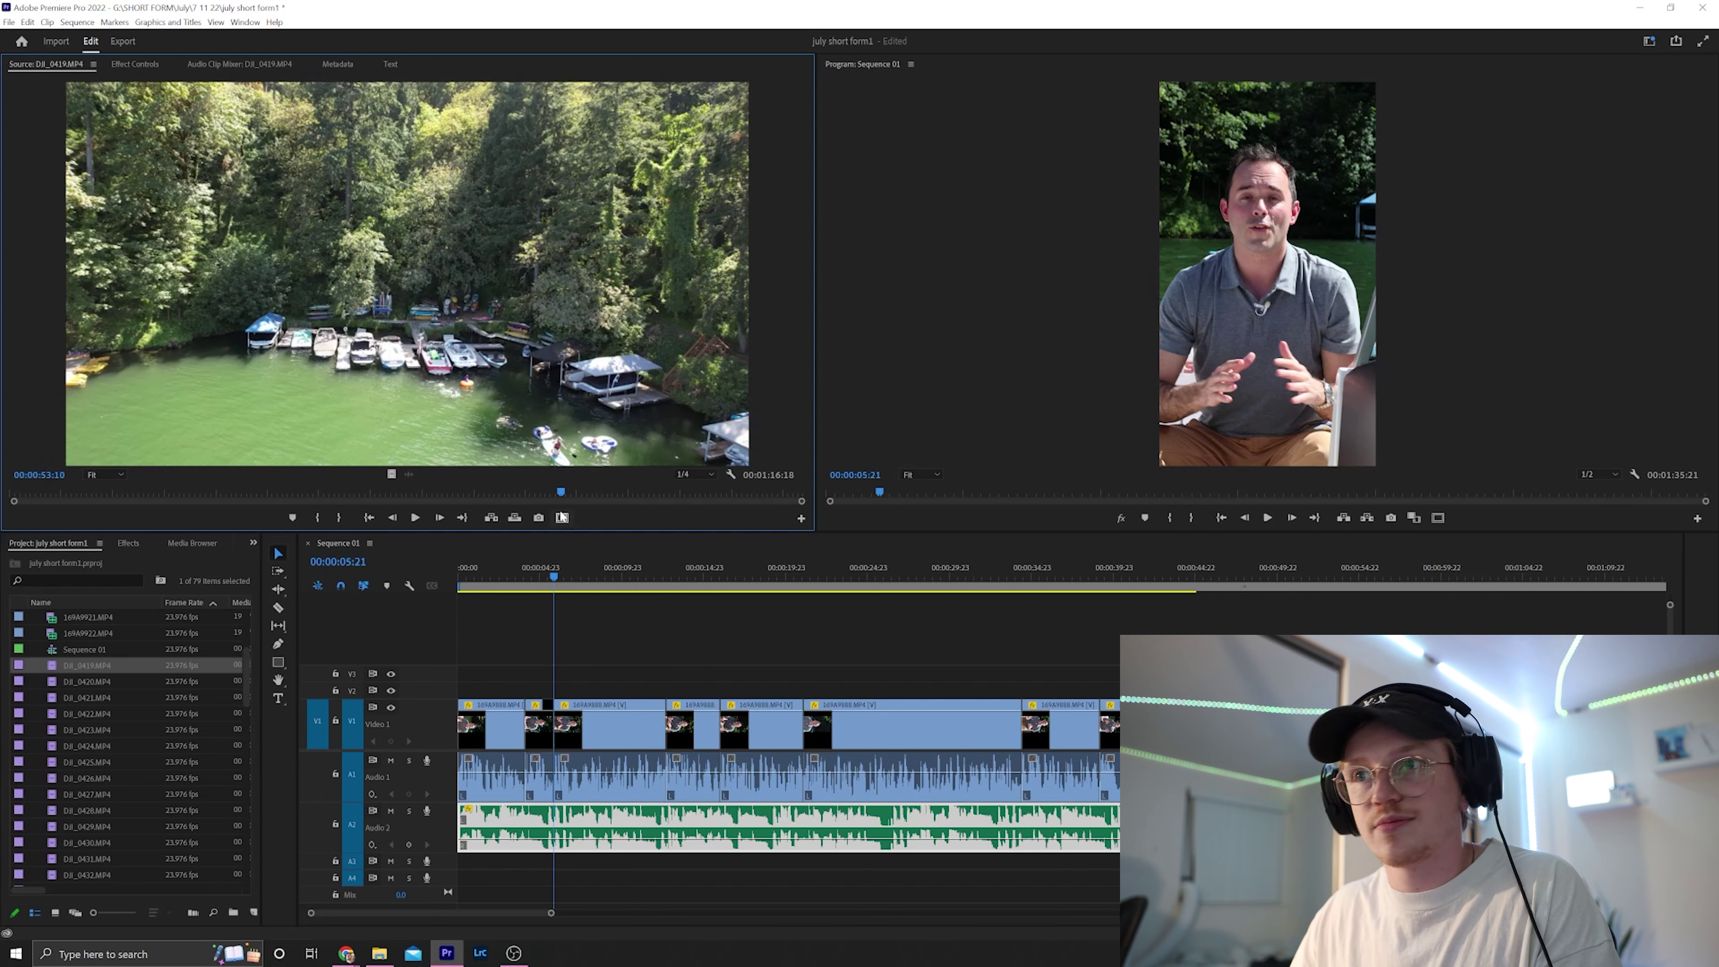
{"action": "key", "text": "i"}
{"action": "left_click_drag", "start_coordinate": [561, 496], "coordinate": [760, 523]}
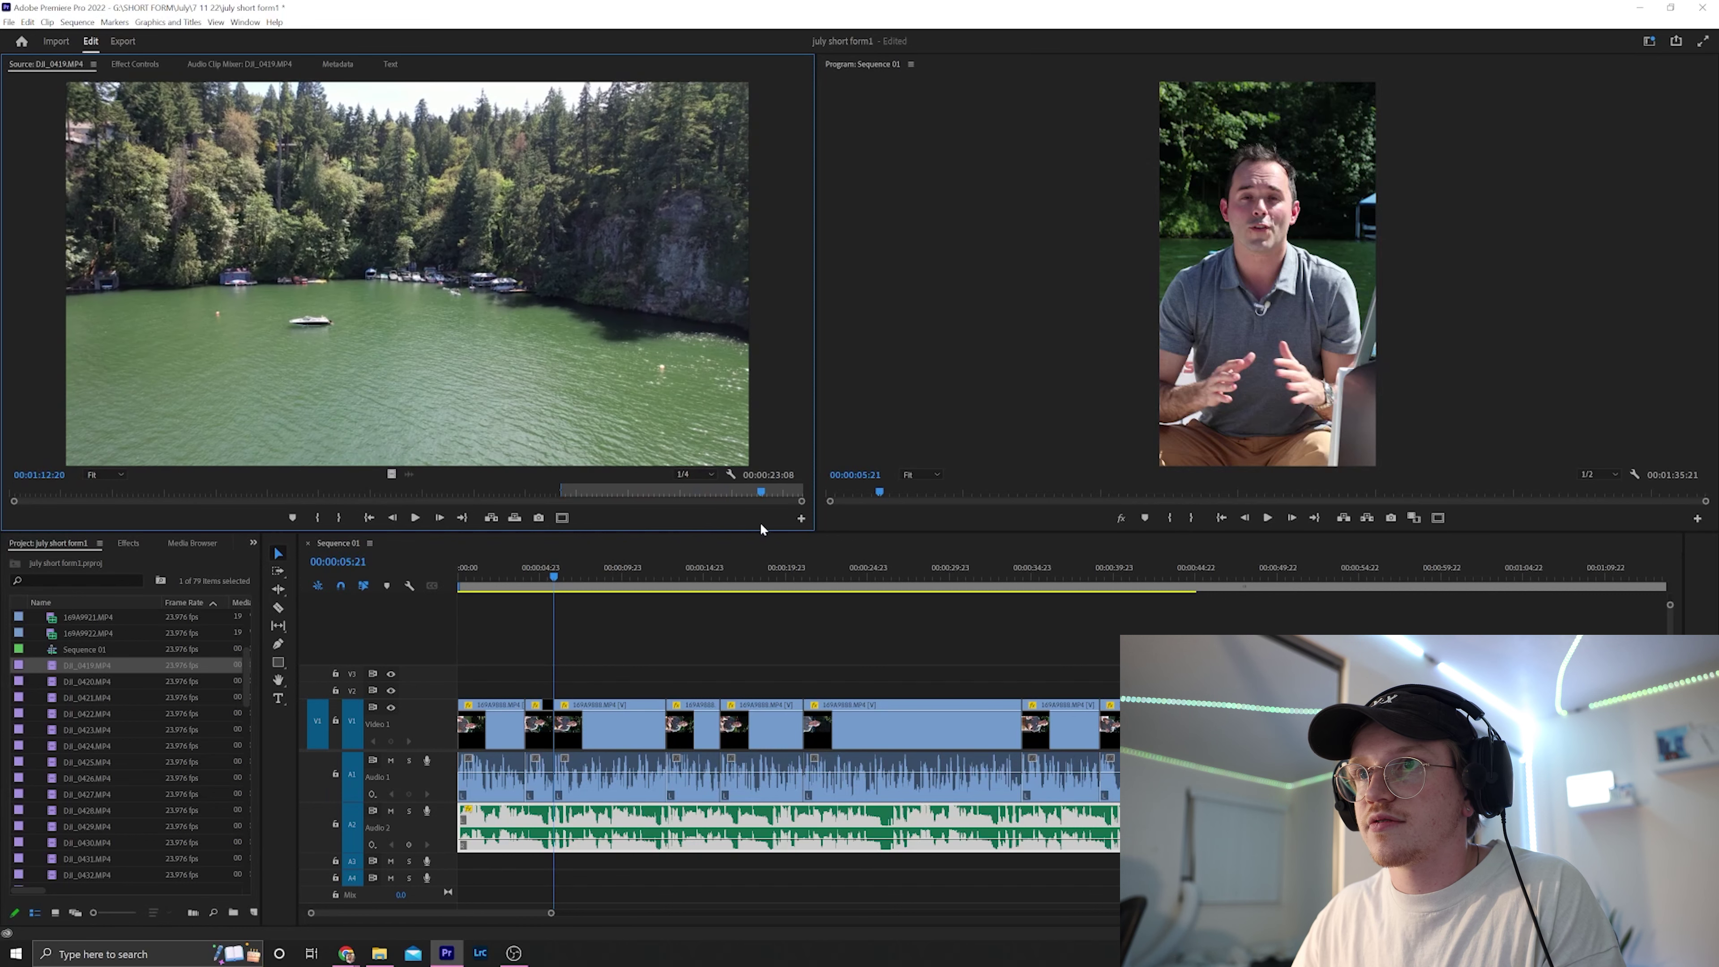
{"action": "key", "text": "o"}
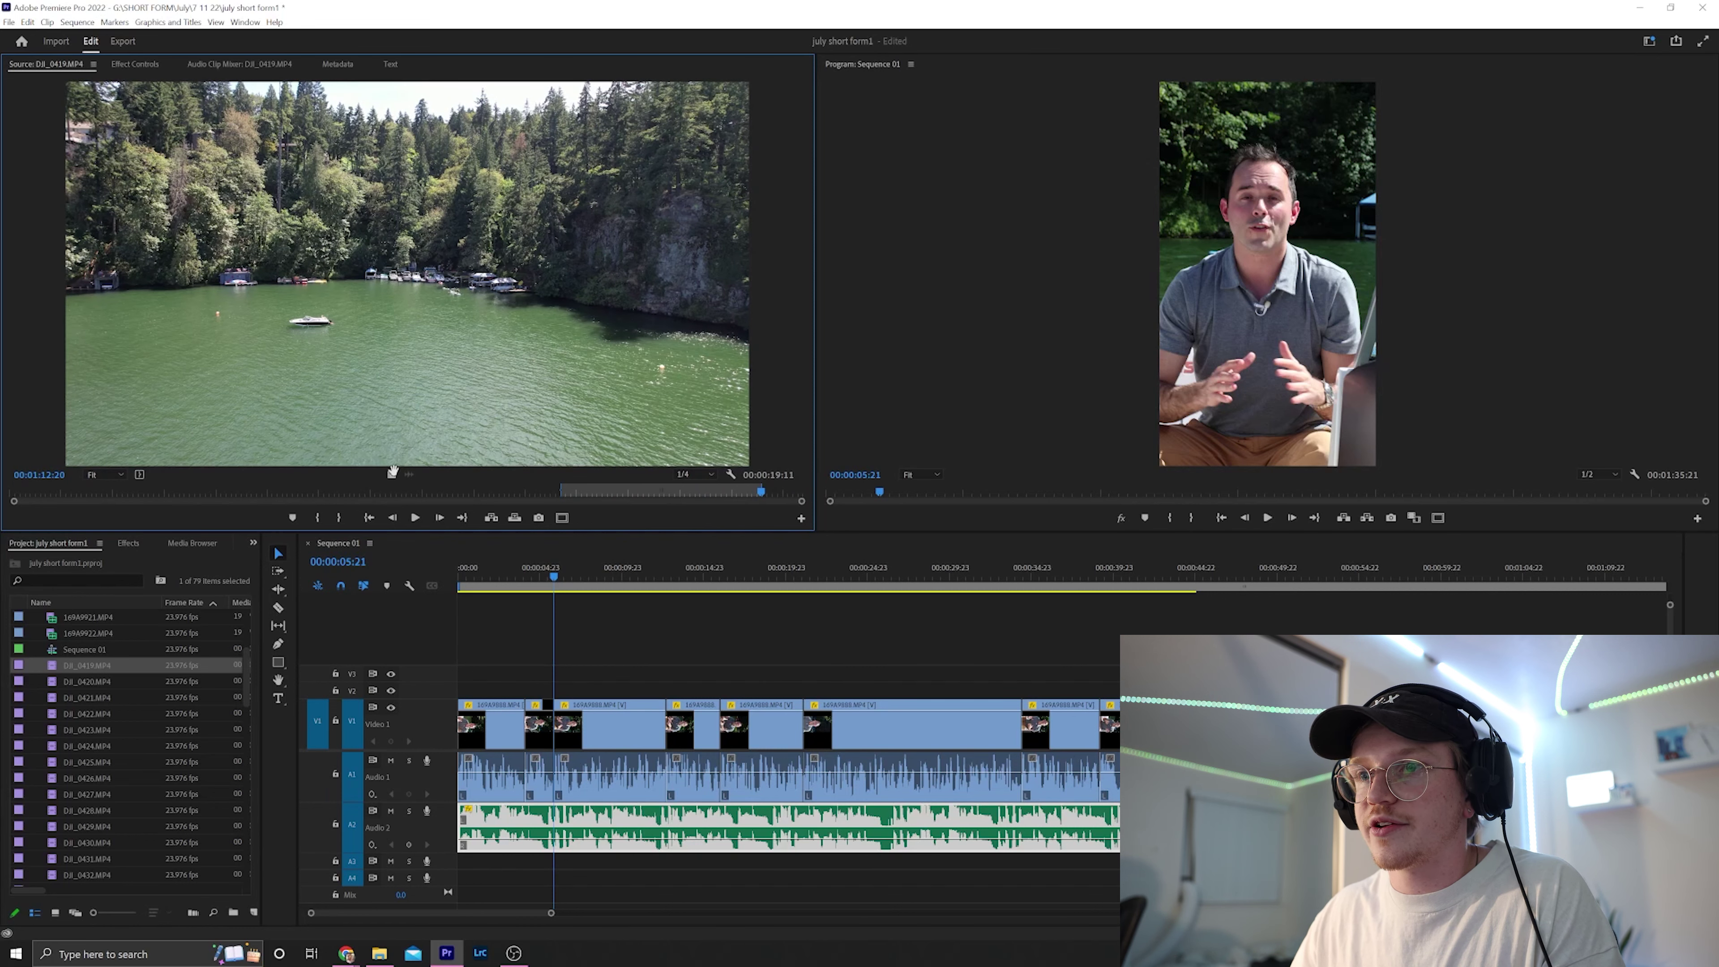
{"action": "left_click_drag", "start_coordinate": [392, 474], "coordinate": [561, 684]}
{"action": "left_click", "coordinate": [535, 732]}
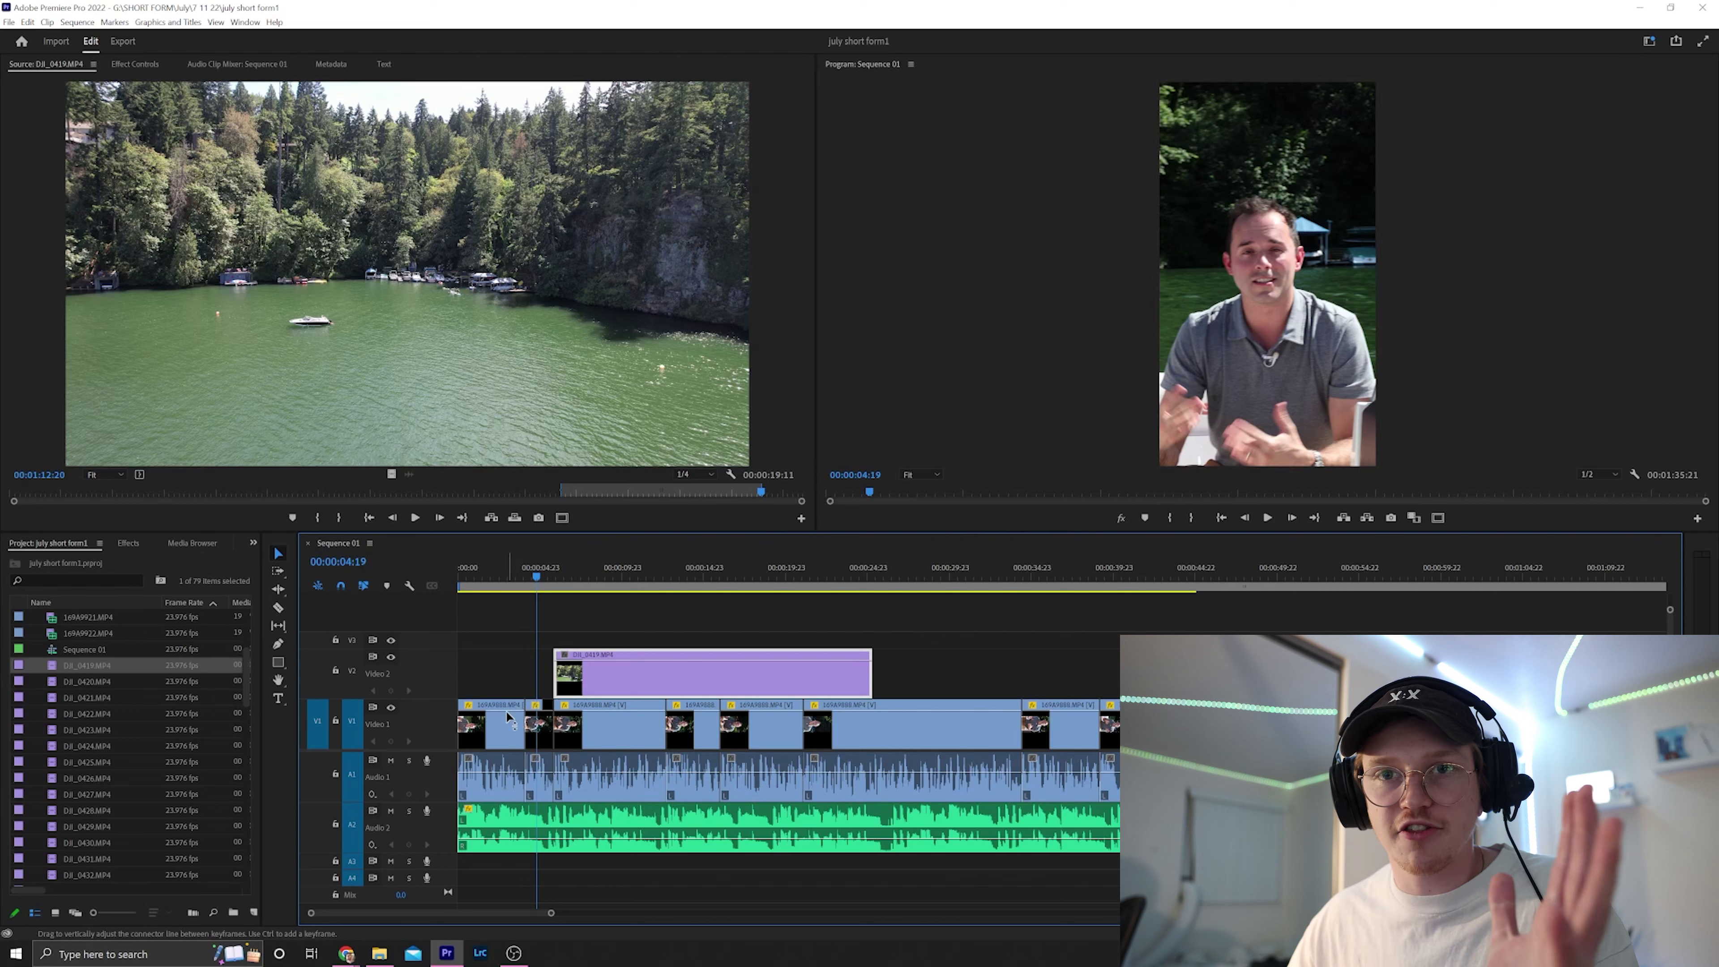
{"action": "left_click", "coordinate": [539, 726]}
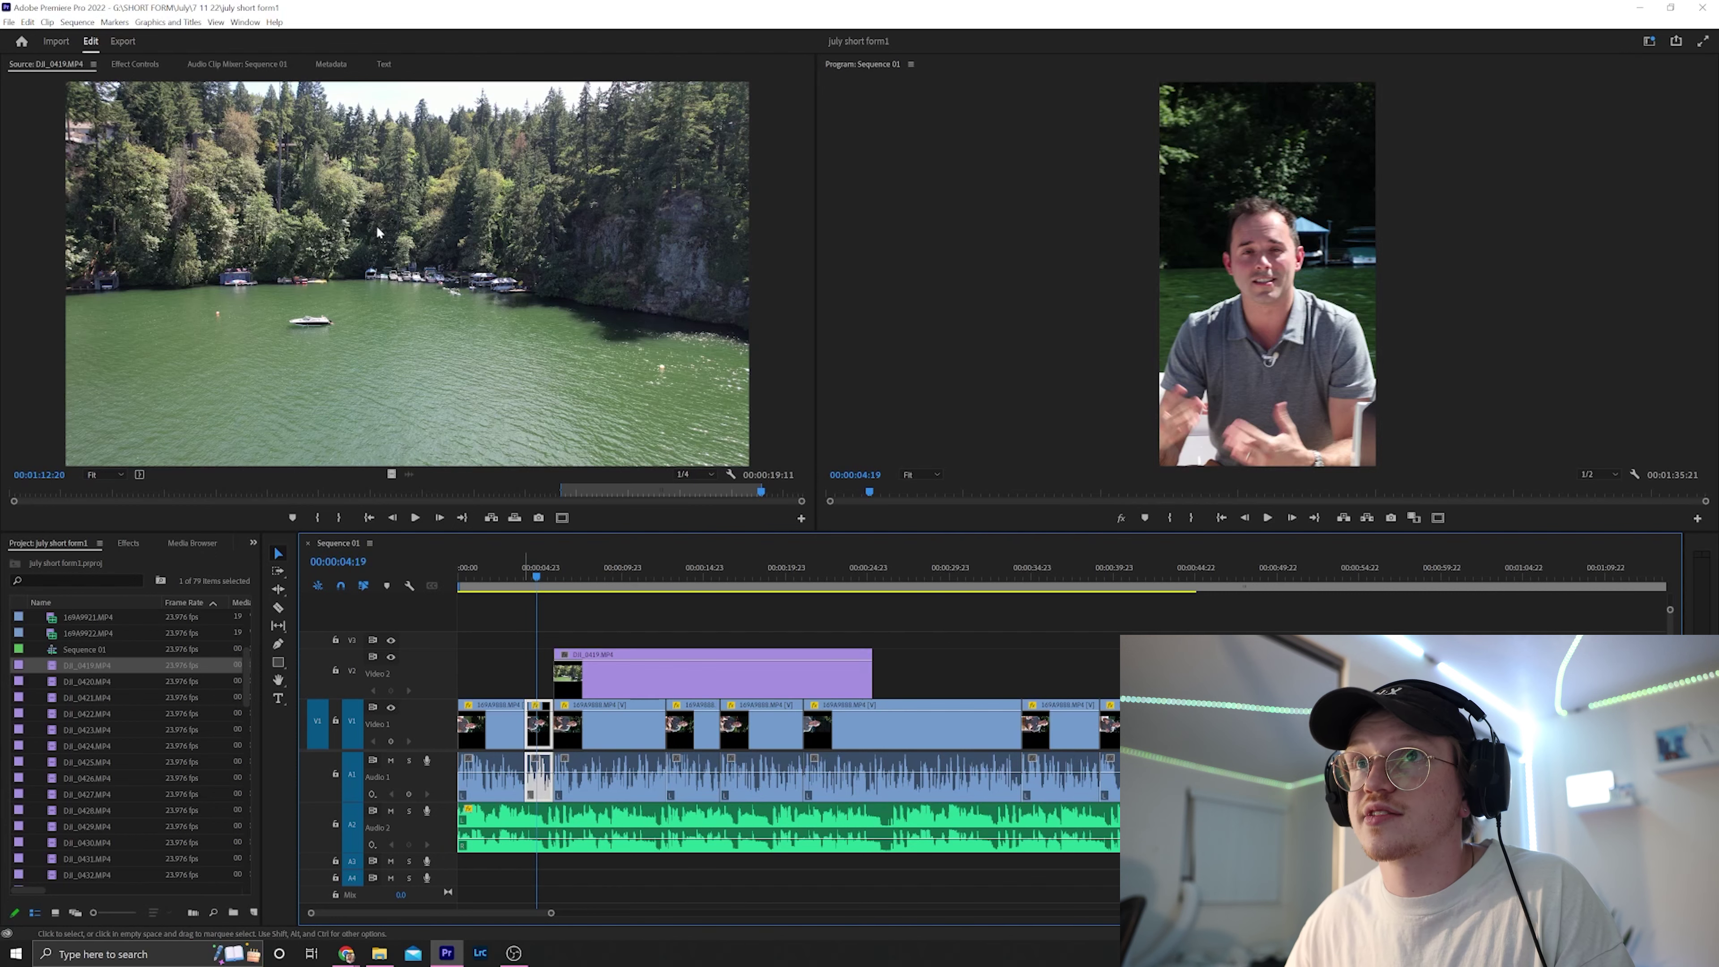
Step: Set the interview clip 169A9888's Scale to 60 and play back to review it
{"action": "left_click", "coordinate": [154, 73]}
{"action": "left_click", "coordinate": [317, 148]}
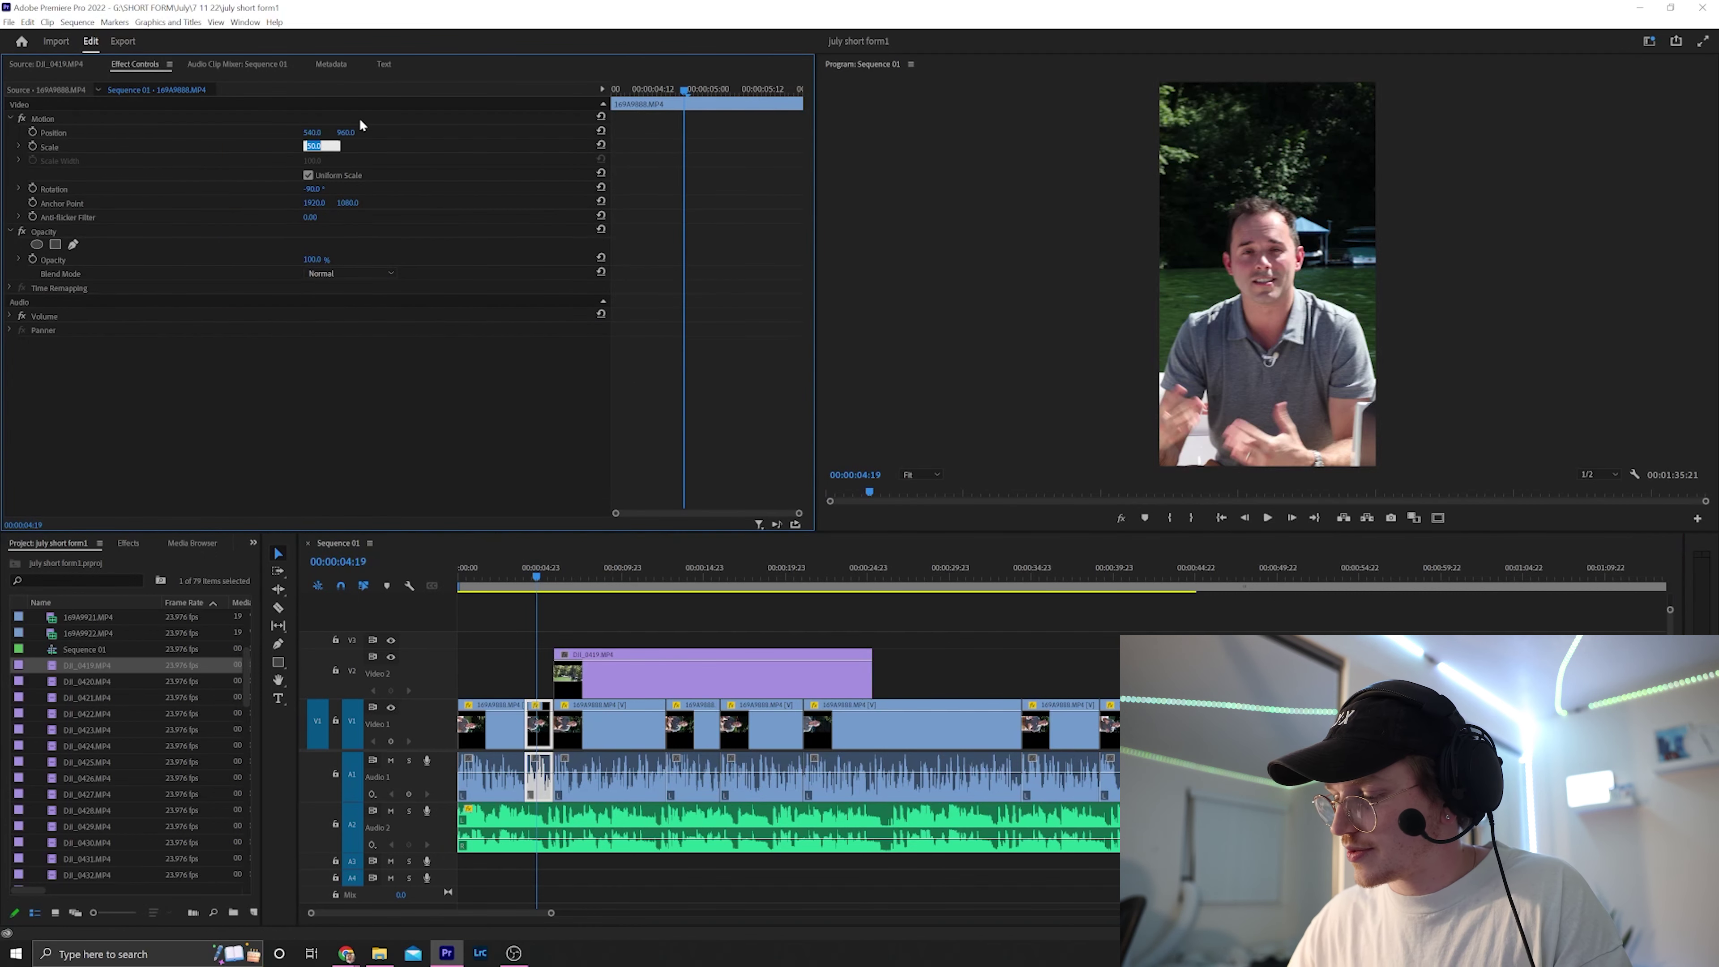
{"action": "type", "text": "60"}
{"action": "key", "text": "Return"}
{"action": "left_click", "coordinate": [504, 577]}
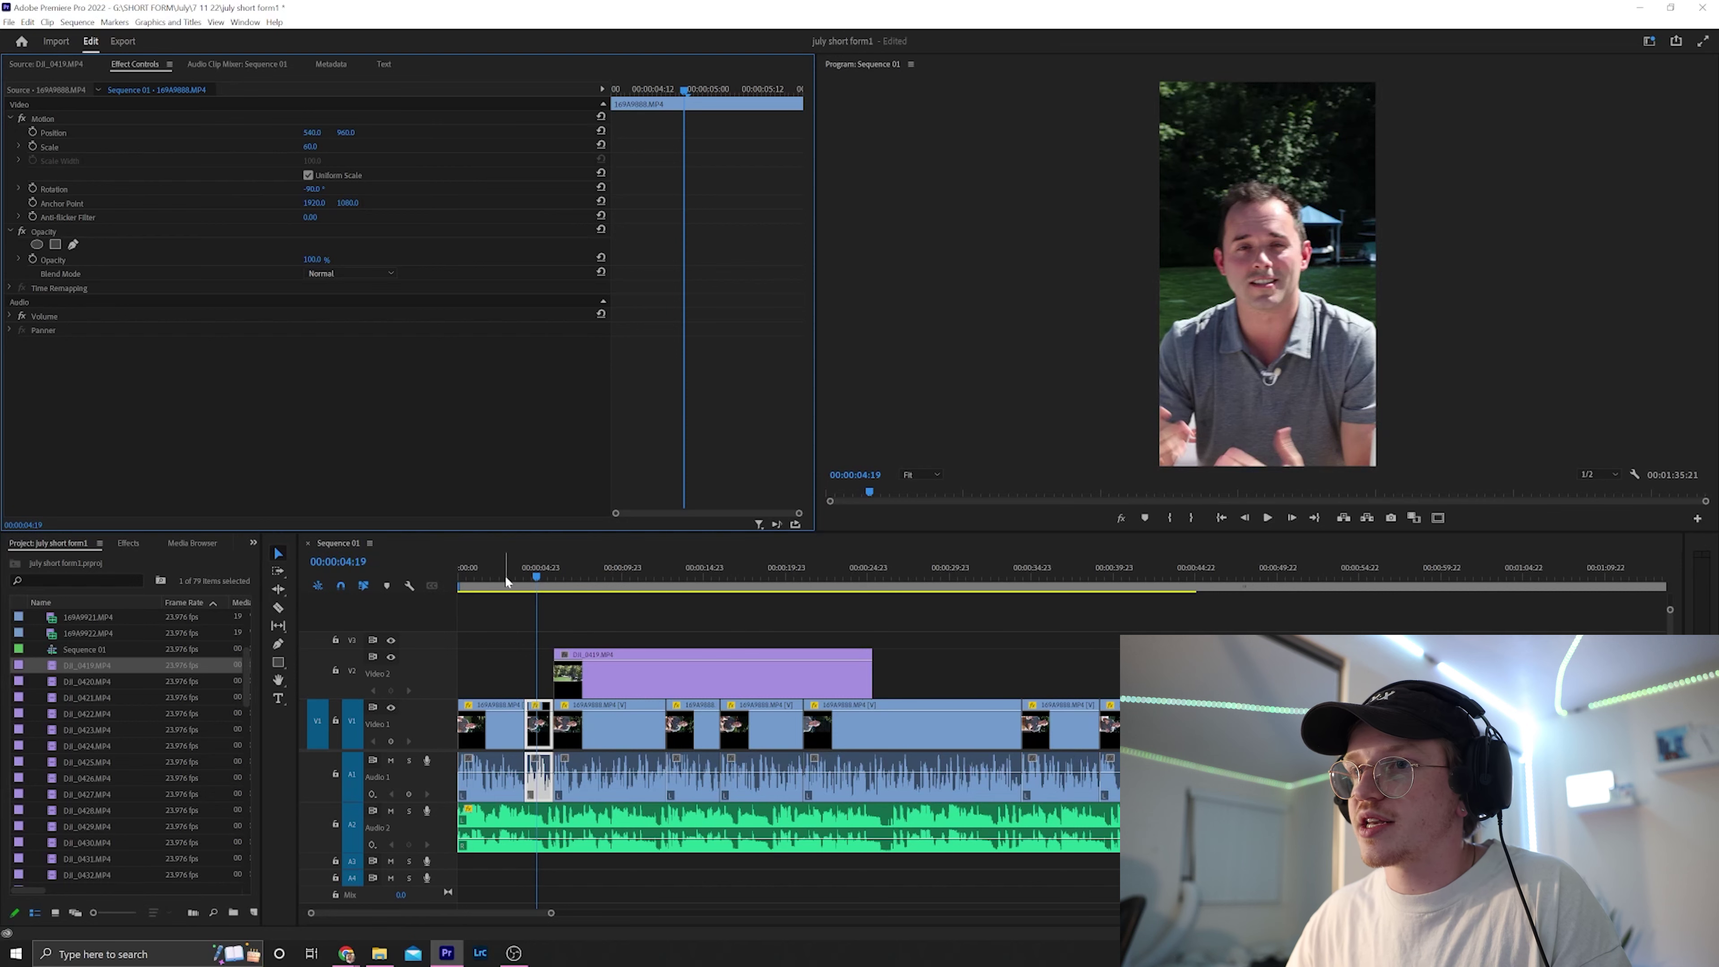
{"action": "key", "text": "space"}
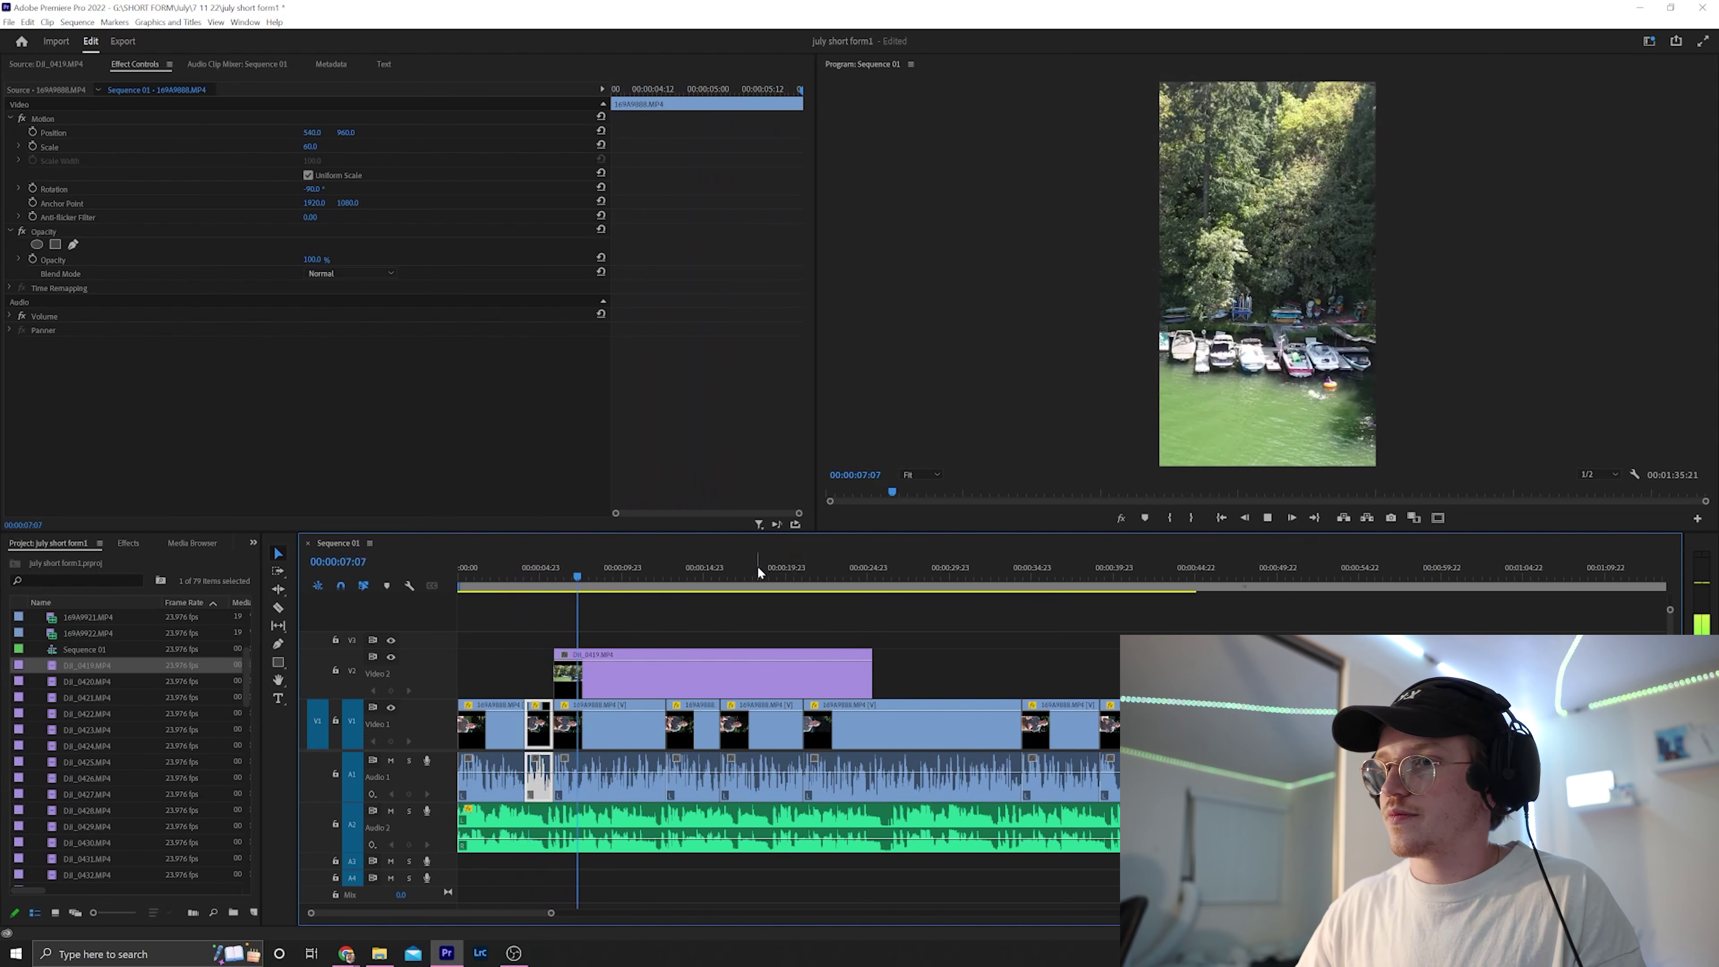
{"action": "key", "text": "space"}
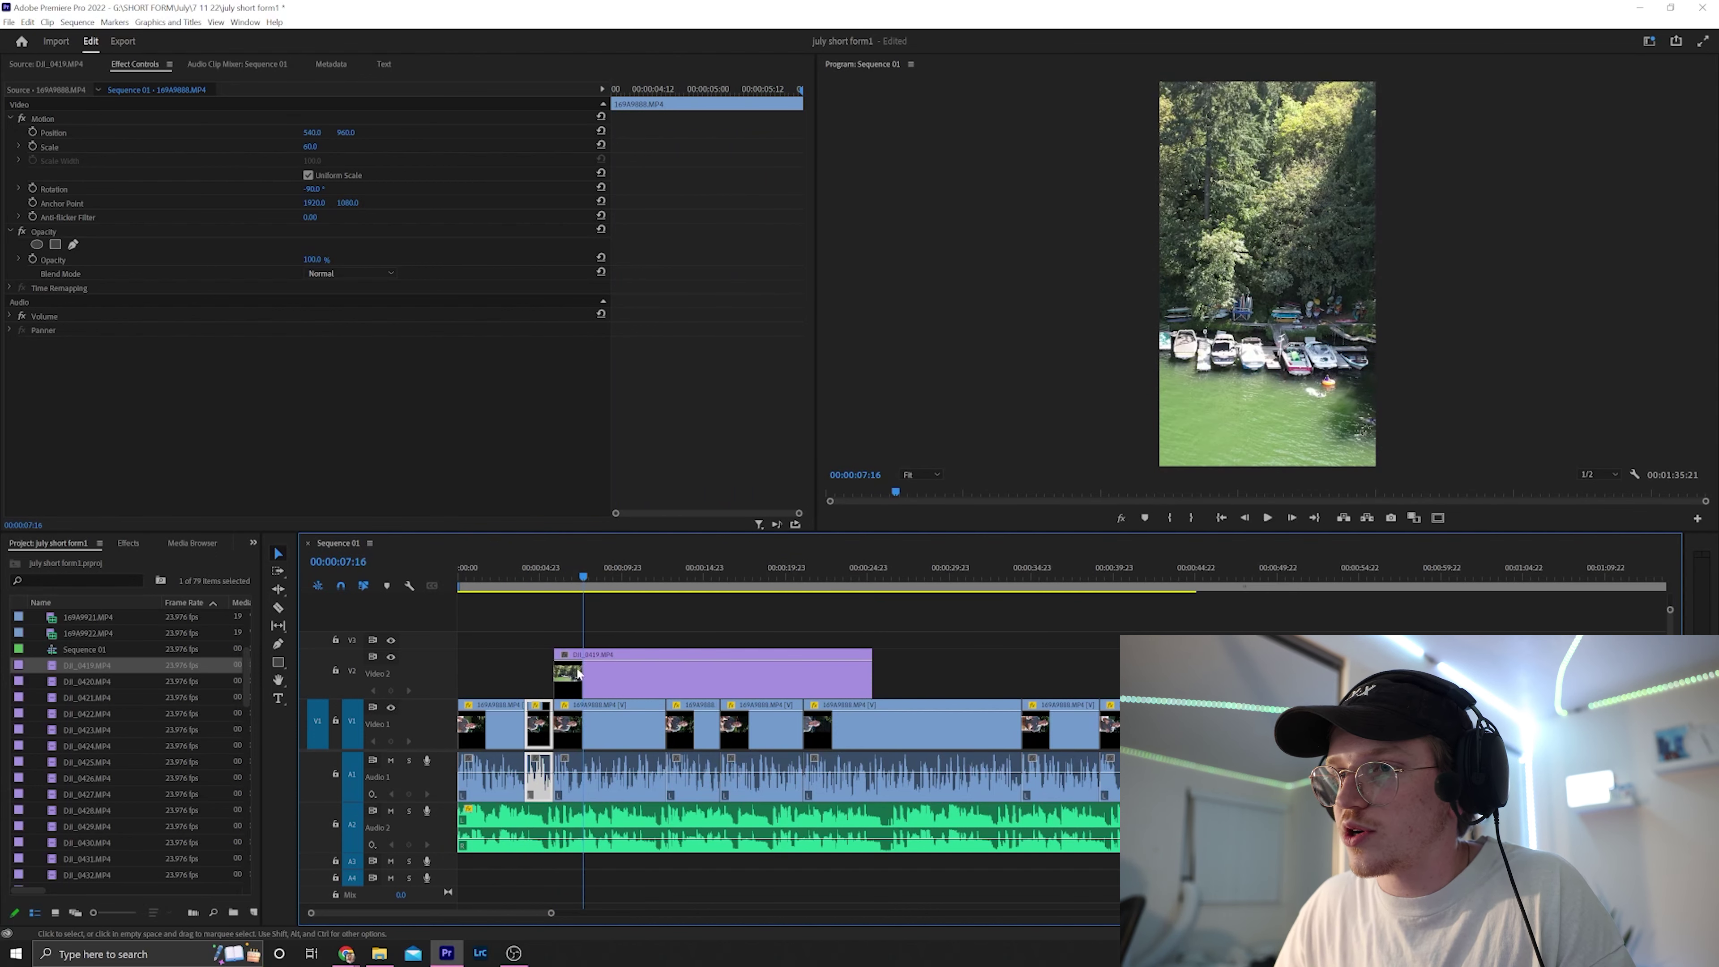
Step: Trim the Video 2 drone clip to end at the playhead, then preview clip 169A9876
{"action": "left_click", "coordinate": [582, 677]}
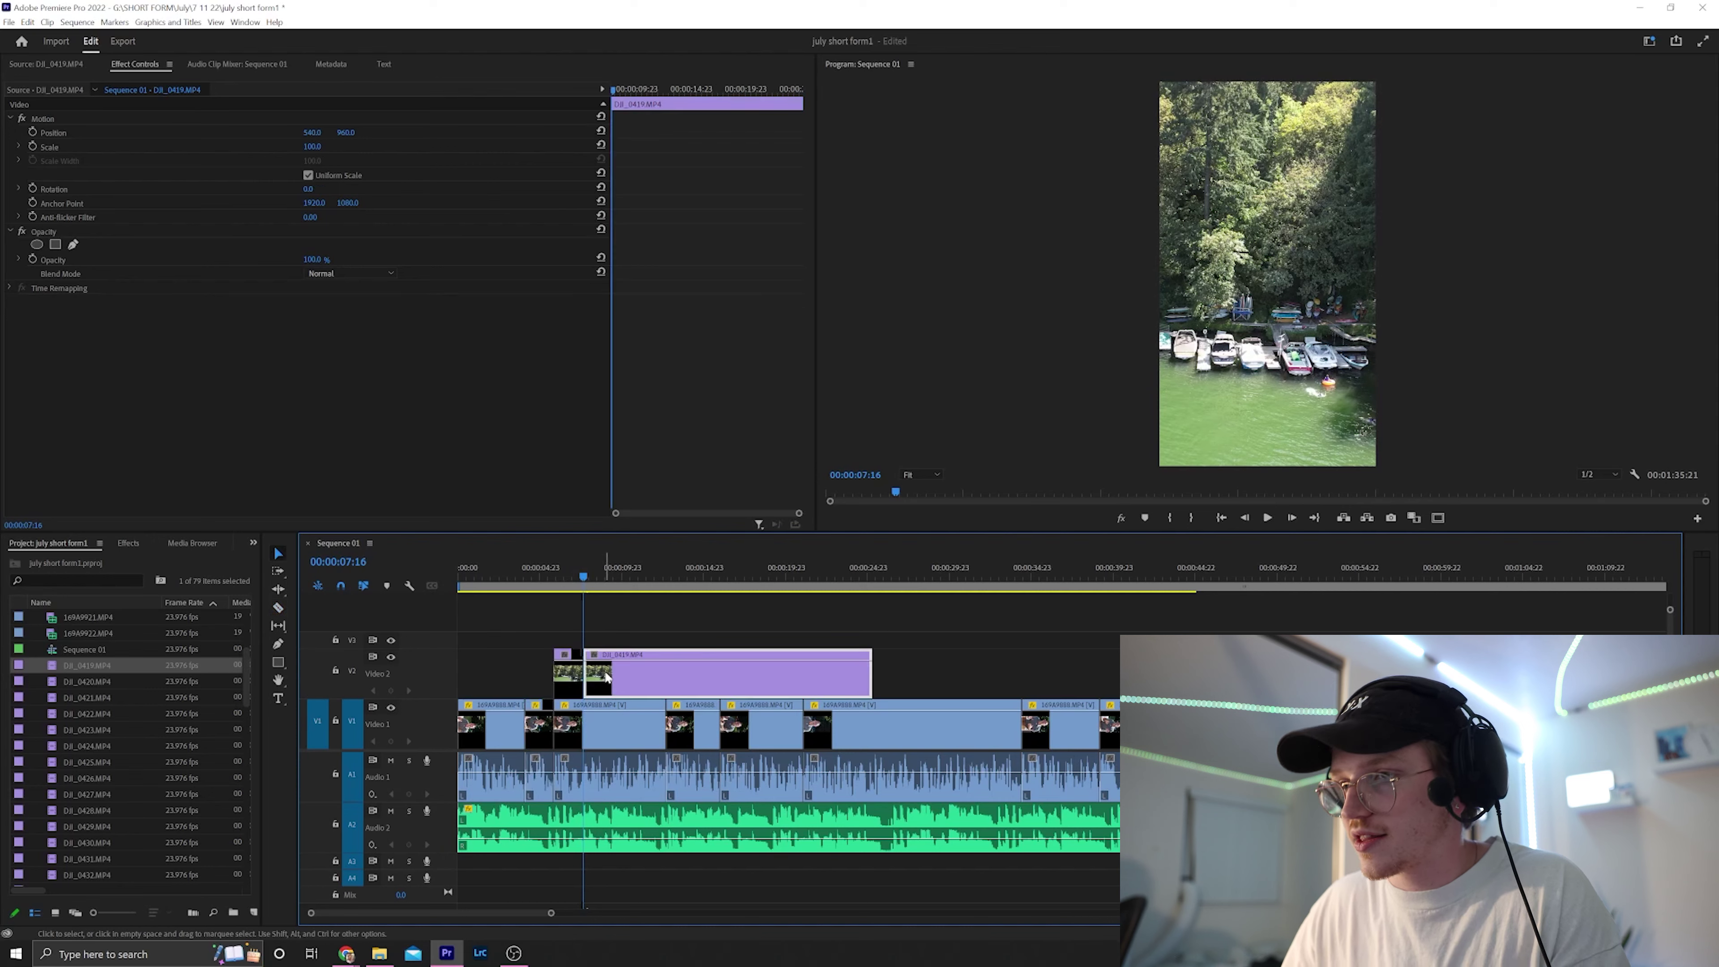
{"action": "key", "text": "w"}
{"action": "left_click", "coordinate": [571, 577]}
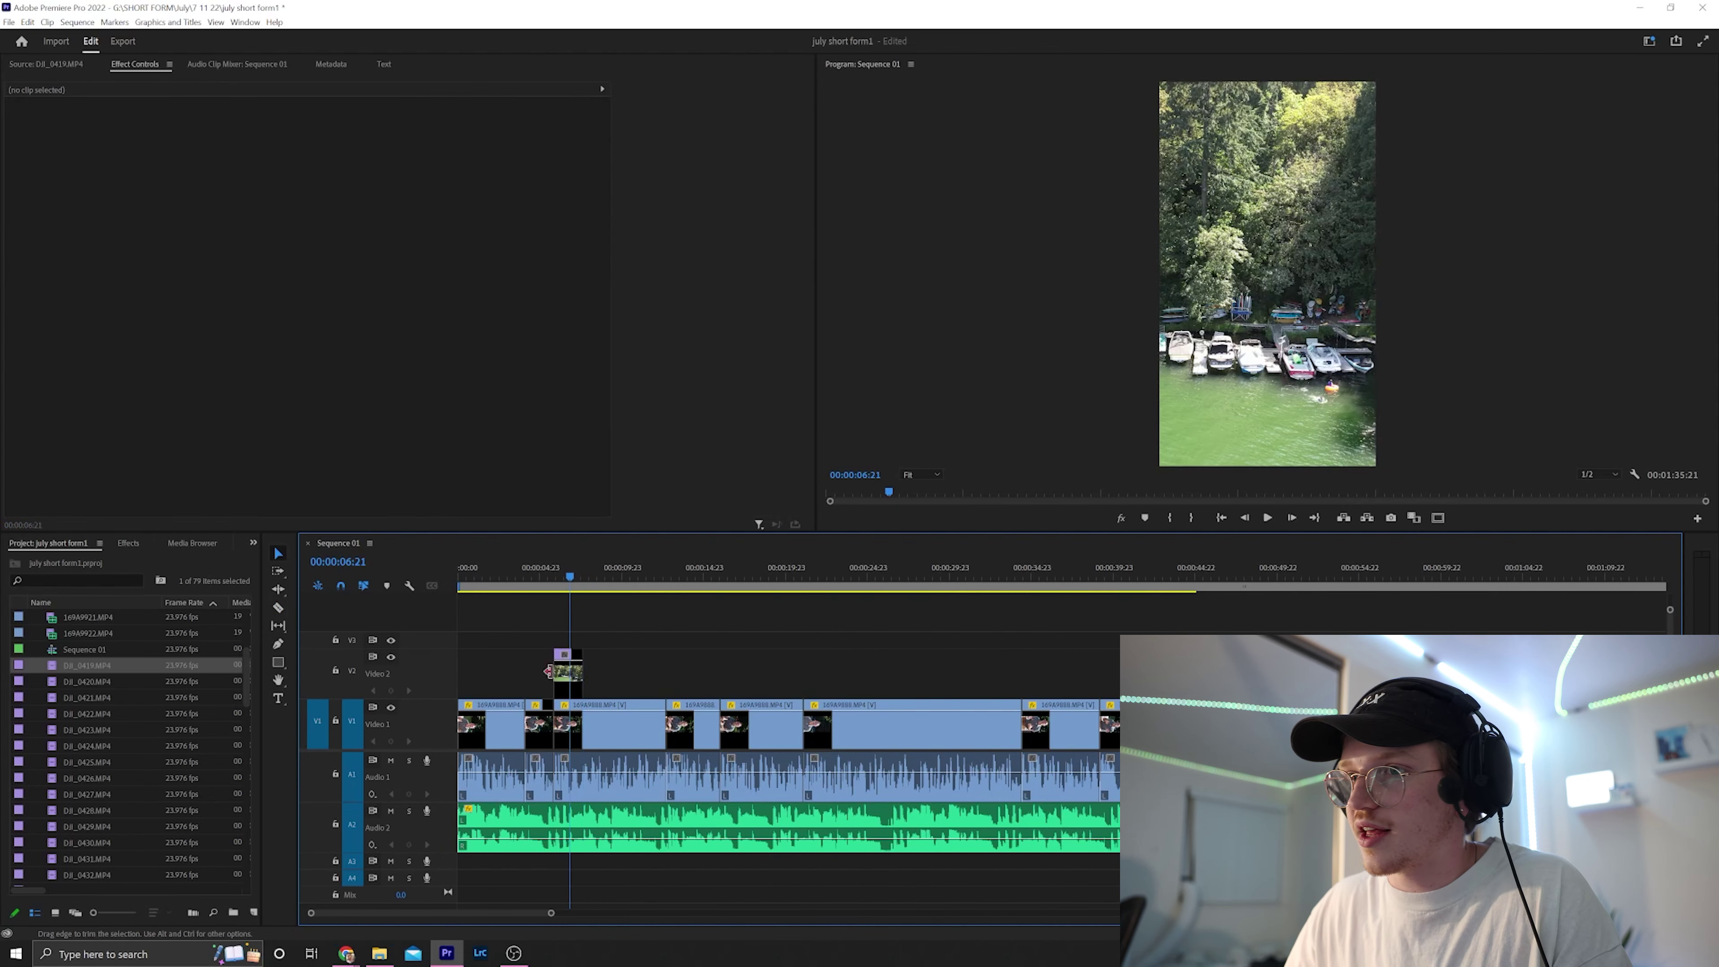
{"action": "key", "text": "f"}
{"action": "key", "text": "space"}
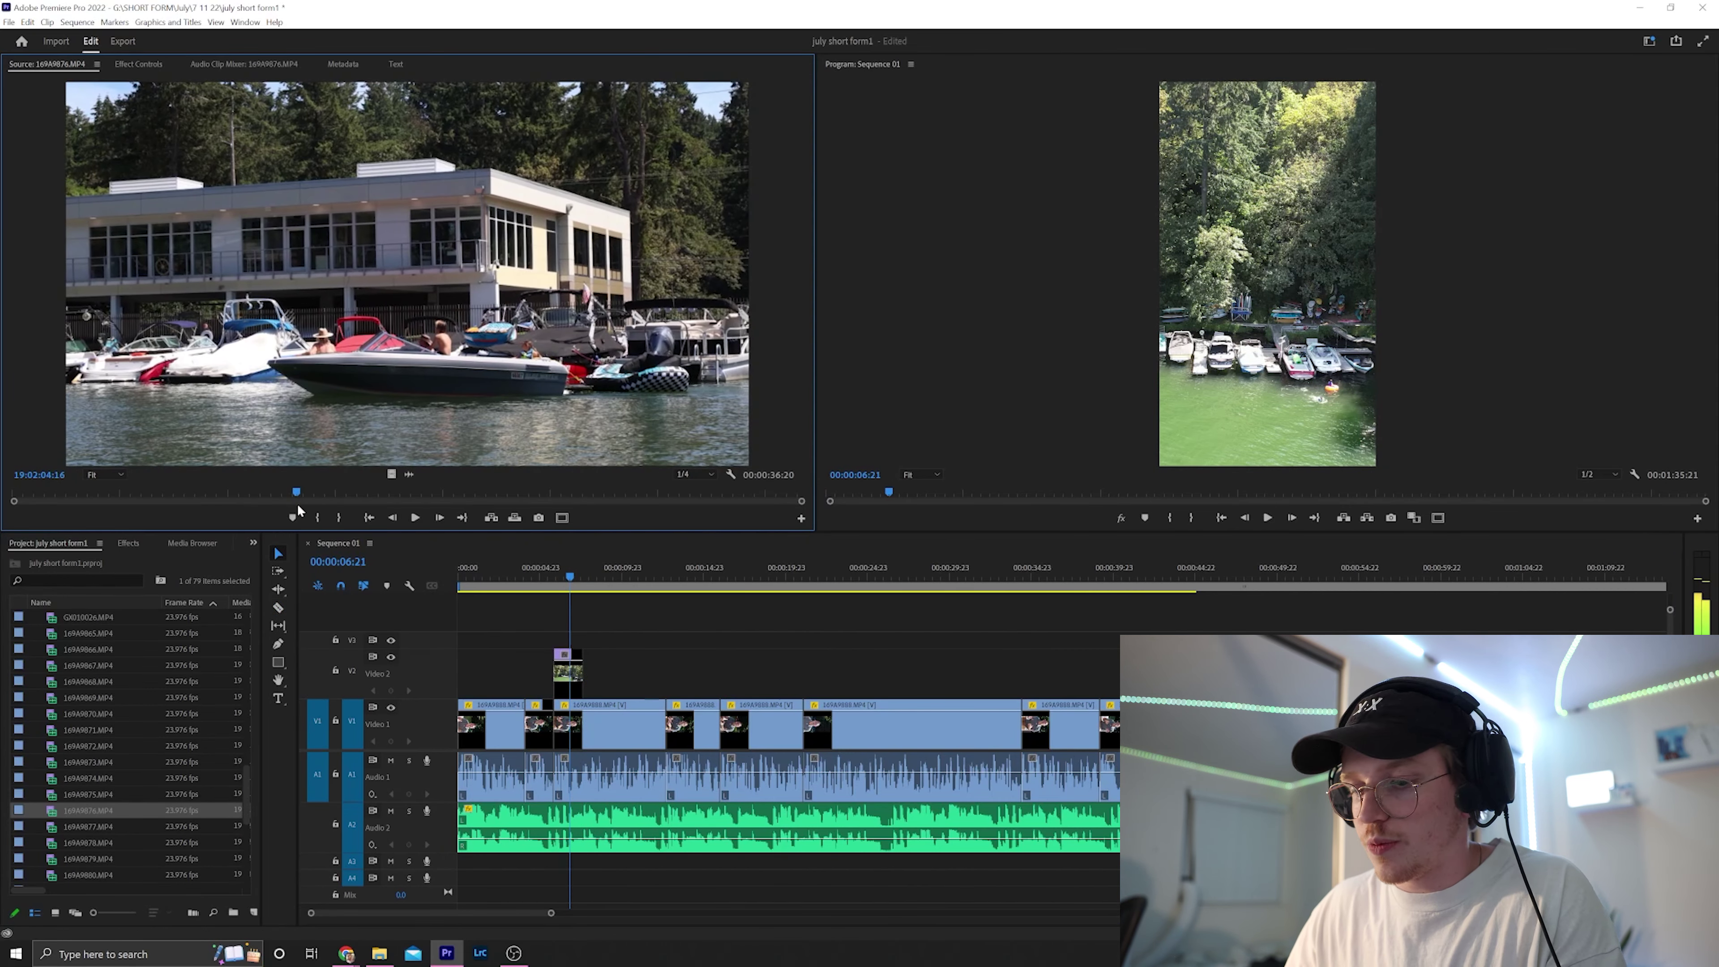
Step: Mark an Out point on the clubhouse boat clip, place it on Video 2 after the drone, and save
{"action": "key", "text": "o"}
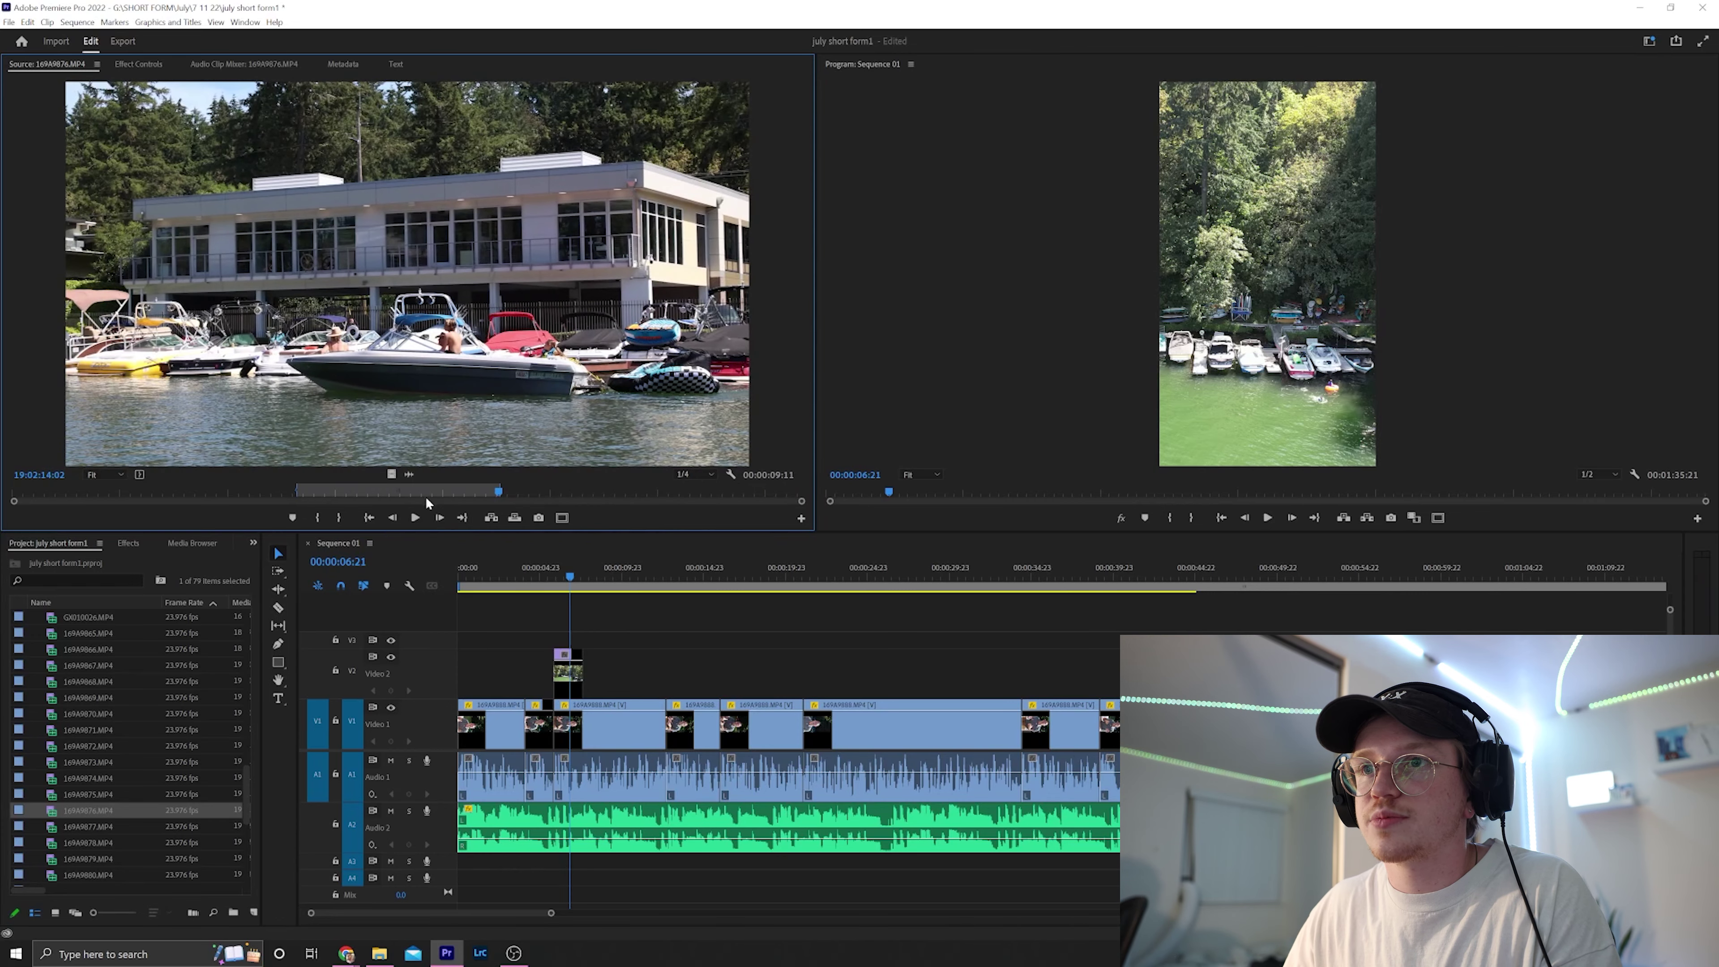
{"action": "left_click_drag", "start_coordinate": [391, 474], "coordinate": [583, 670]}
{"action": "key", "text": "ctrl+s"}
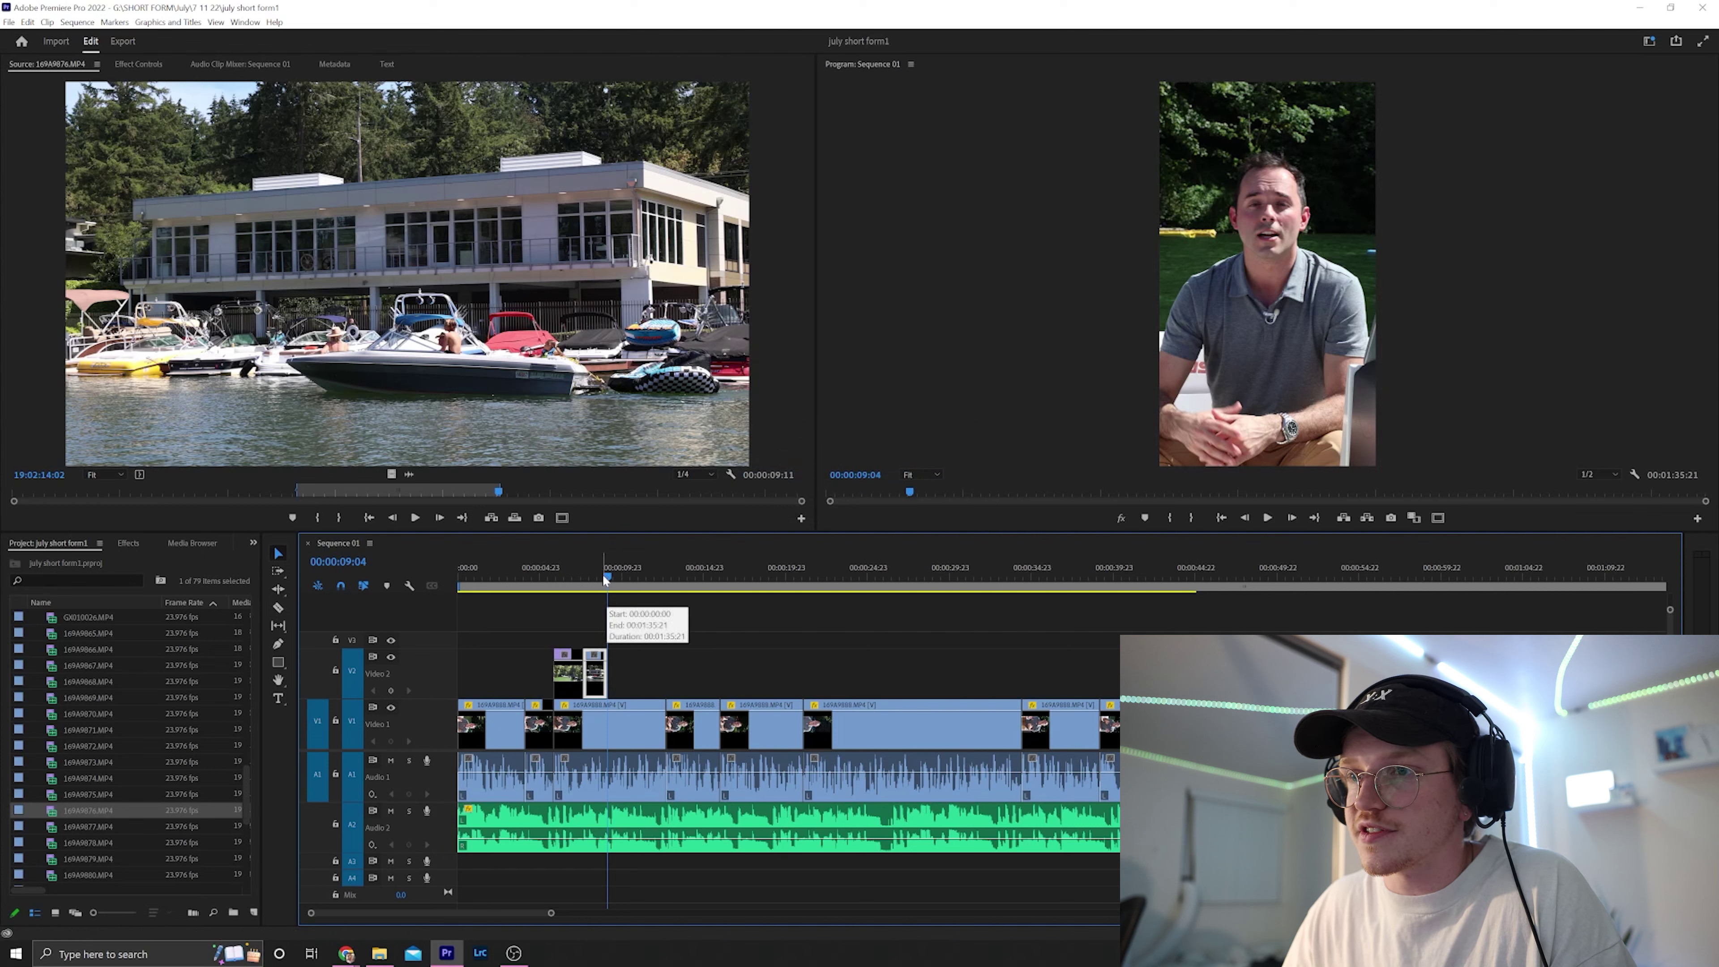
Step: Apply Warp Stabilizer from the Effects Favorites folder to the boat clip
{"action": "left_click_drag", "start_coordinate": [604, 578], "coordinate": [577, 579]}
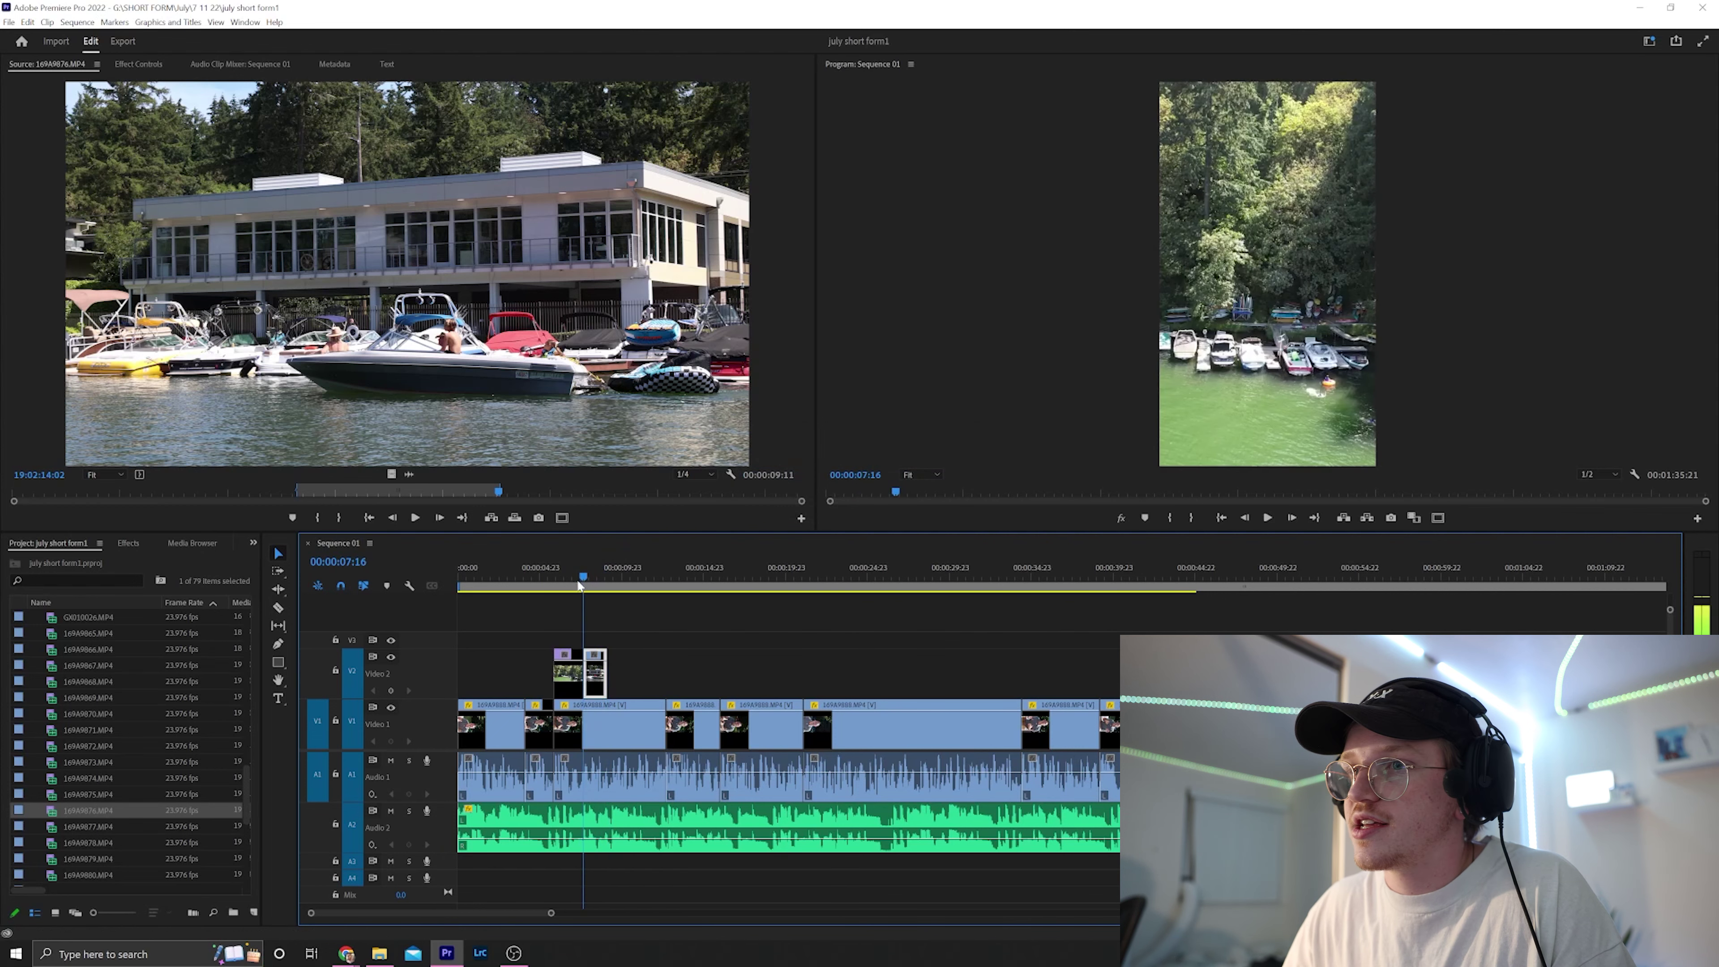
{"action": "left_click", "coordinate": [590, 577]}
{"action": "key", "text": "shift+7"}
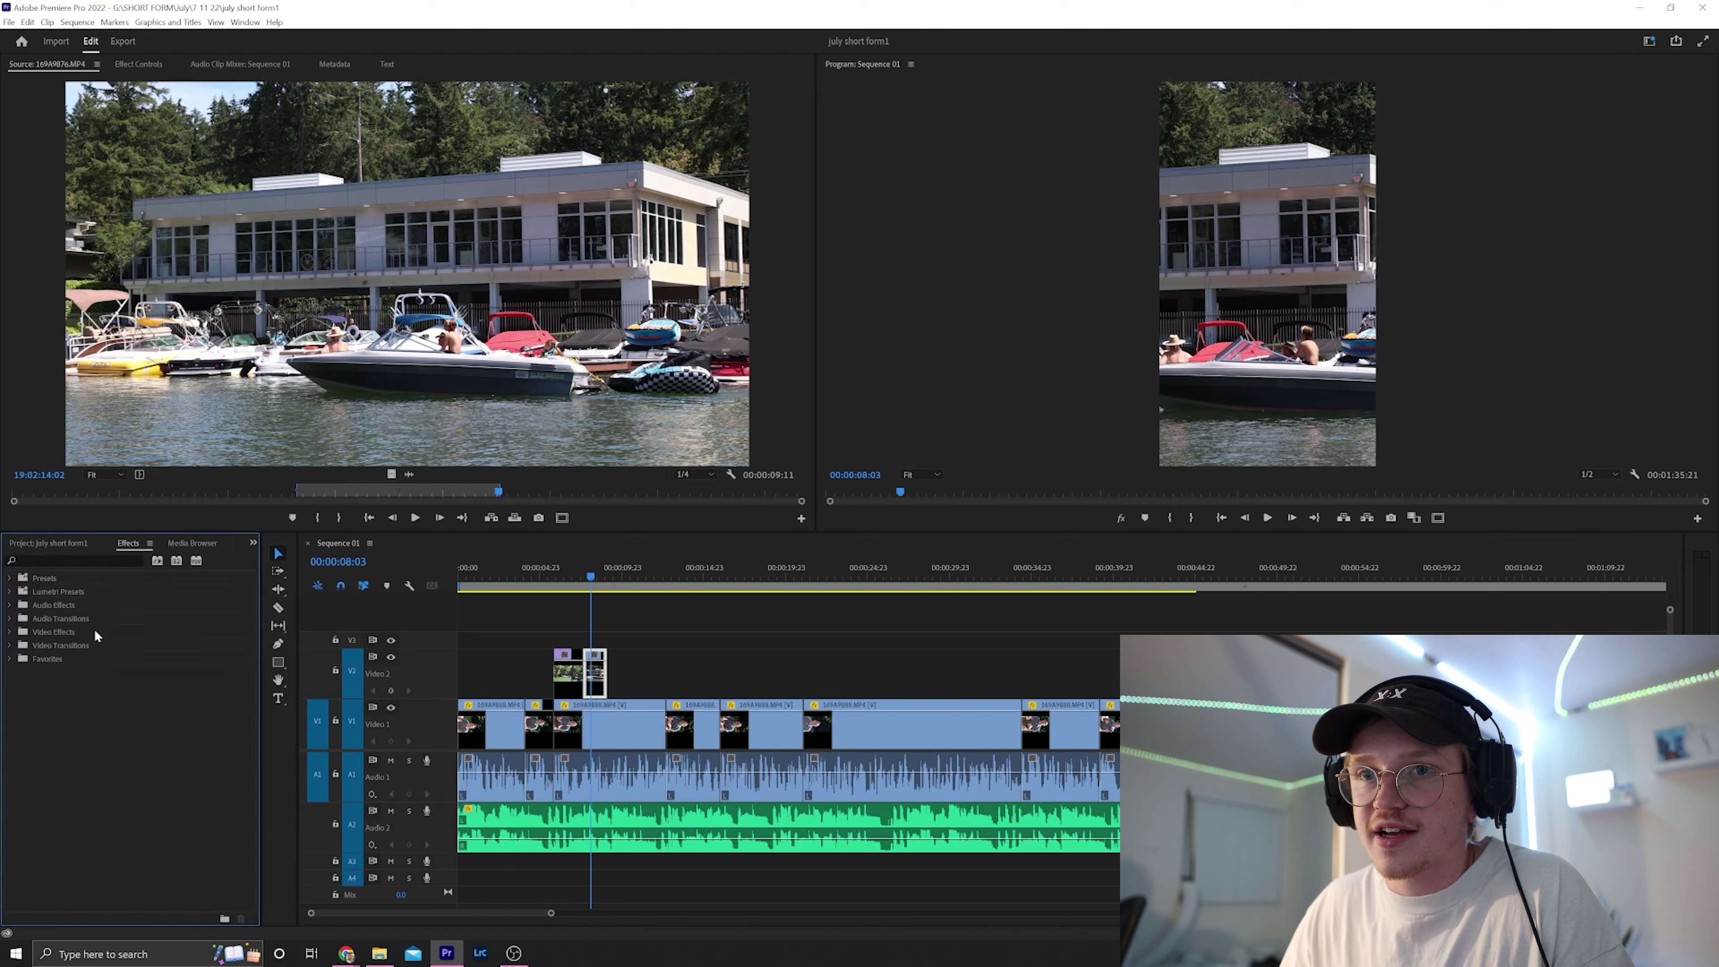
{"action": "left_click", "coordinate": [9, 659]}
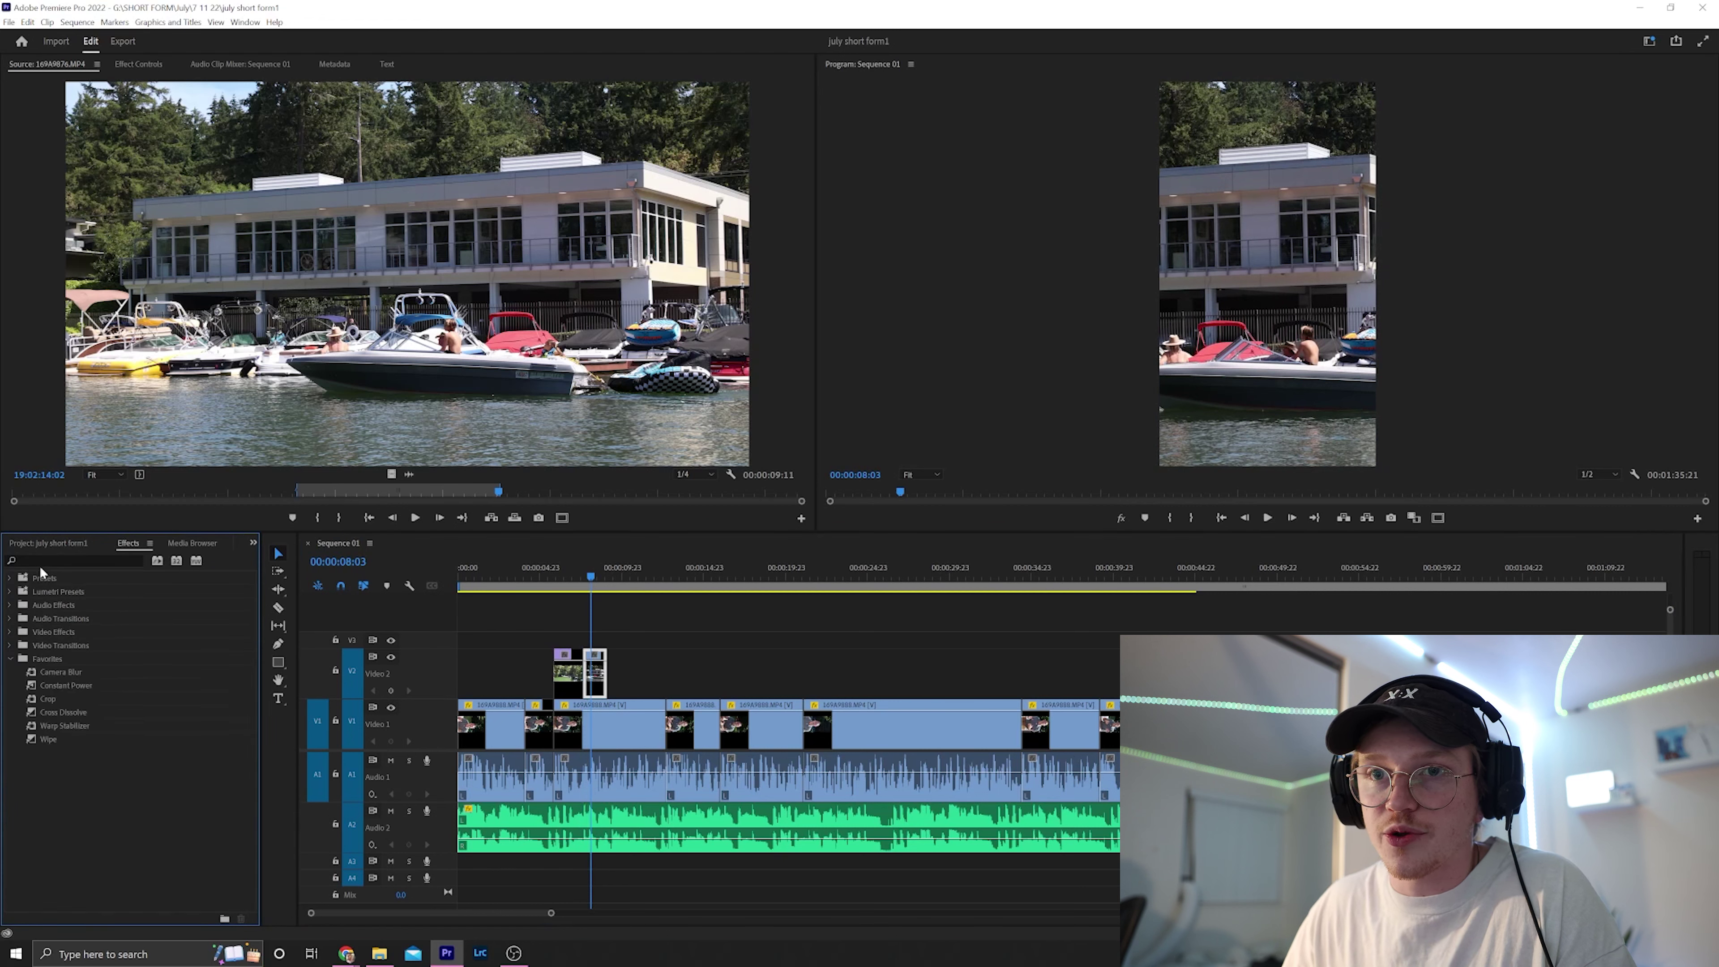
{"action": "left_click_drag", "start_coordinate": [109, 725], "coordinate": [595, 668]}
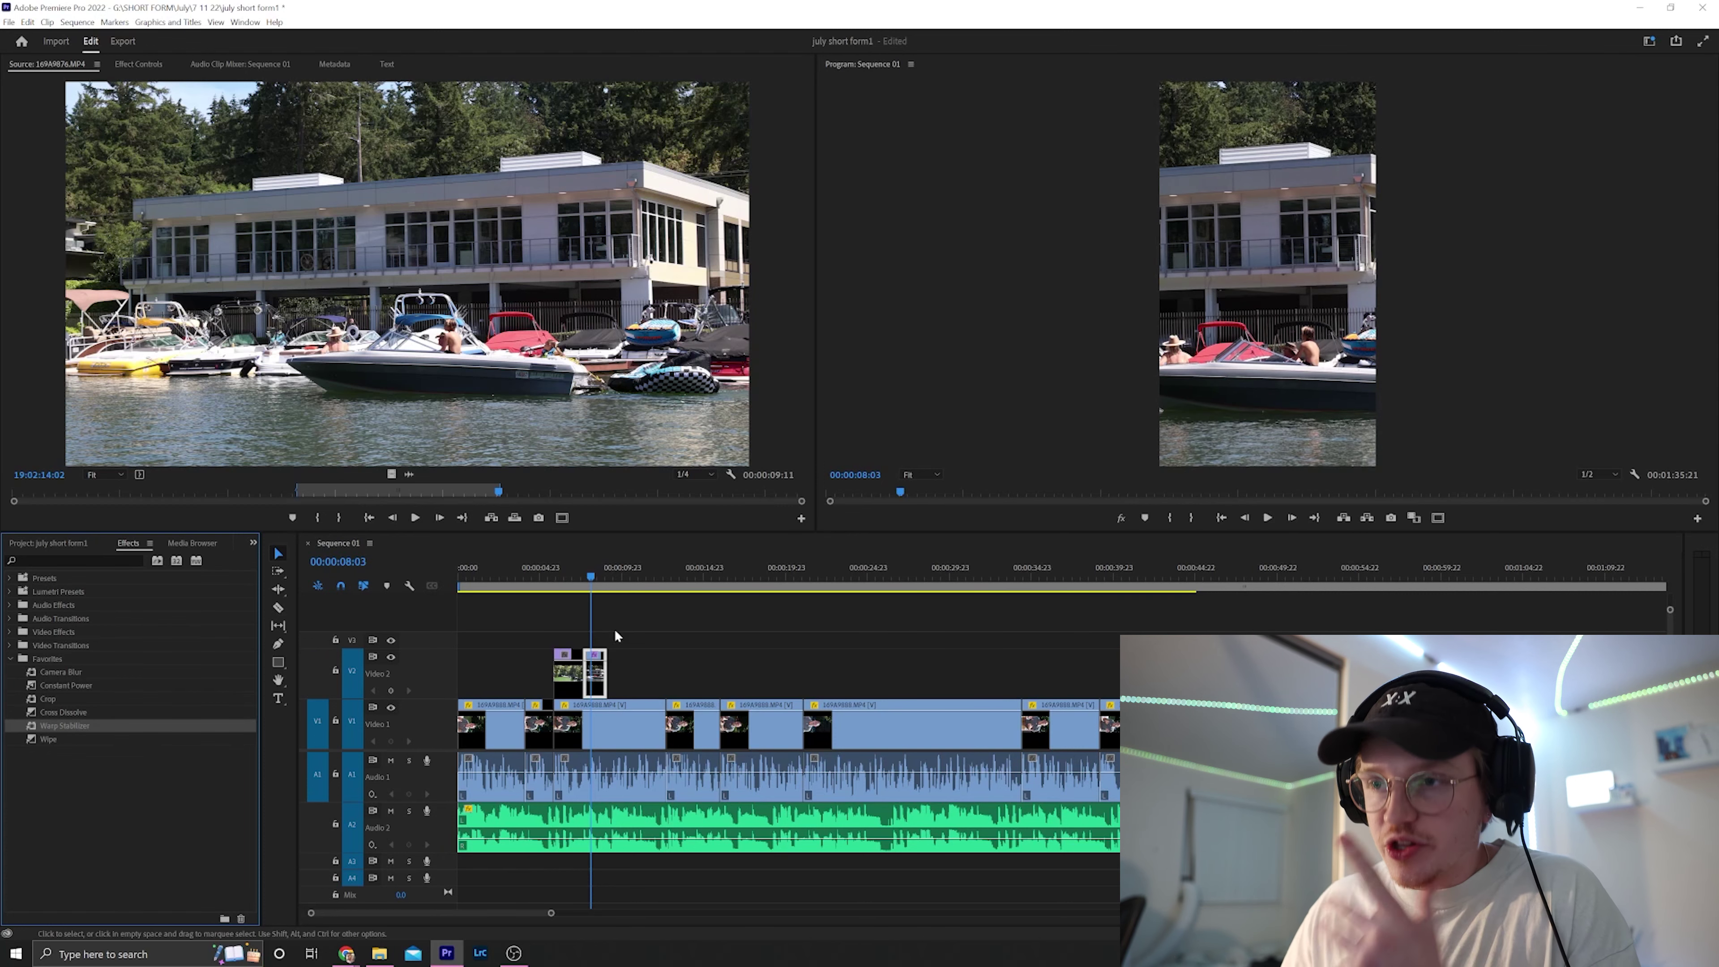
{"action": "left_click", "coordinate": [60, 545]}
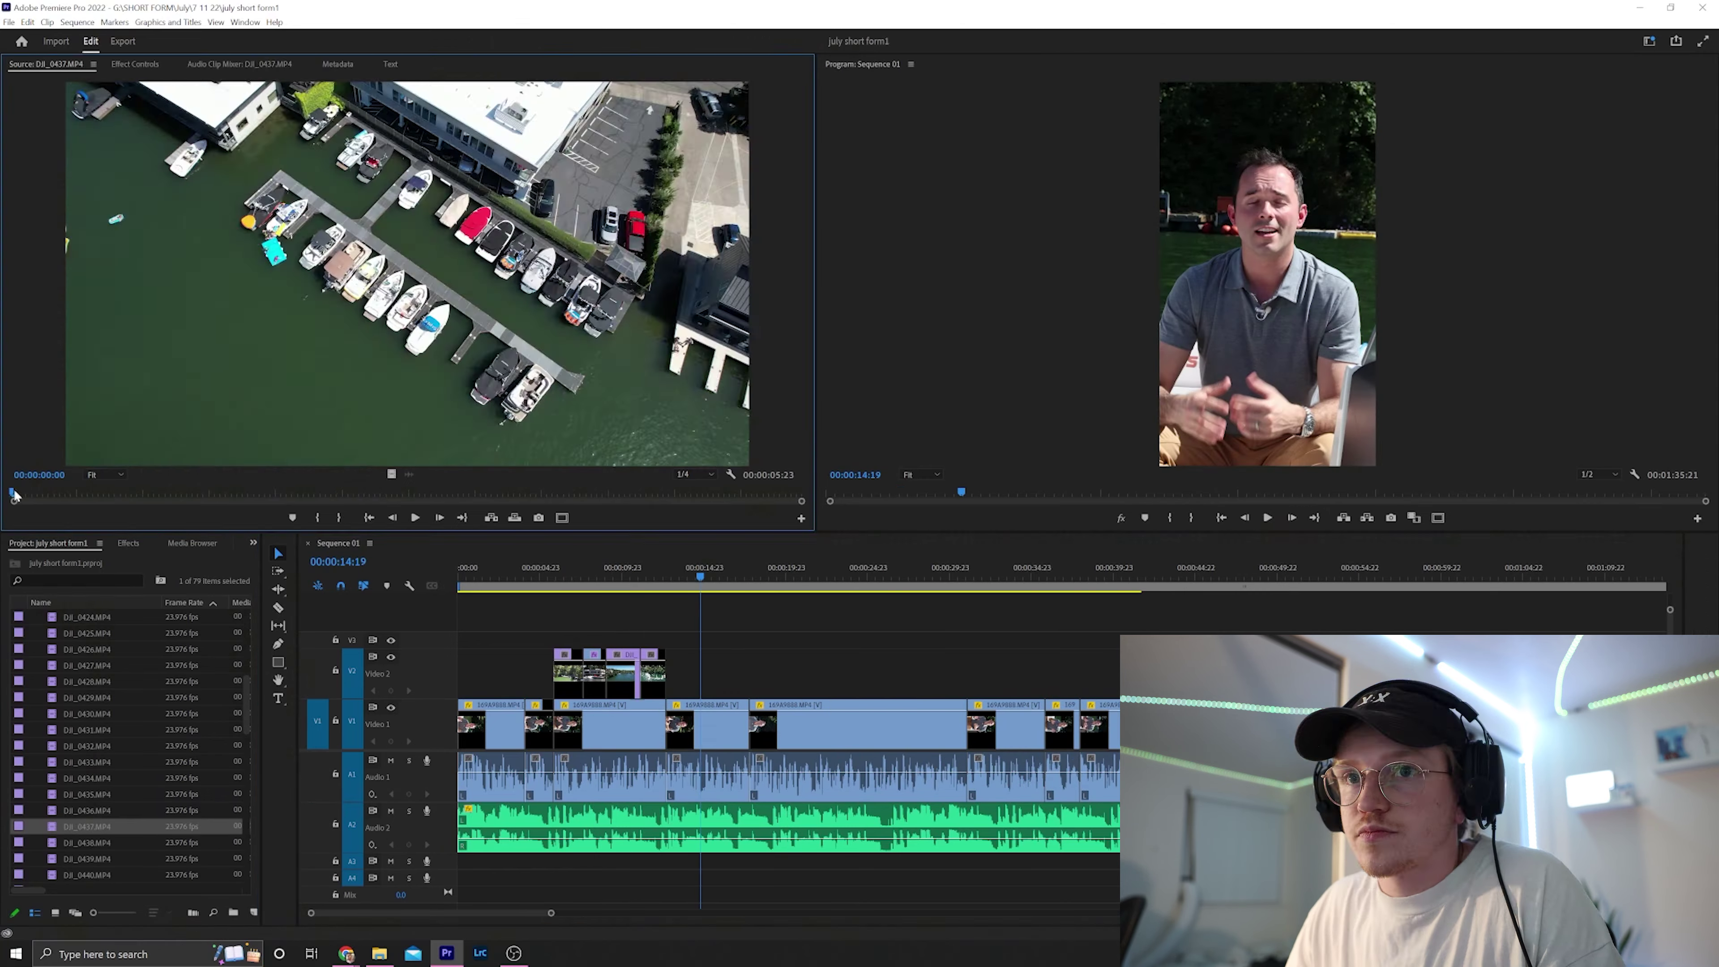
Step: Scrub the aerial marina drone clip, zoom the timeline out and back in, and save the project
{"action": "left_click_drag", "start_coordinate": [291, 488], "coordinate": [314, 489]}
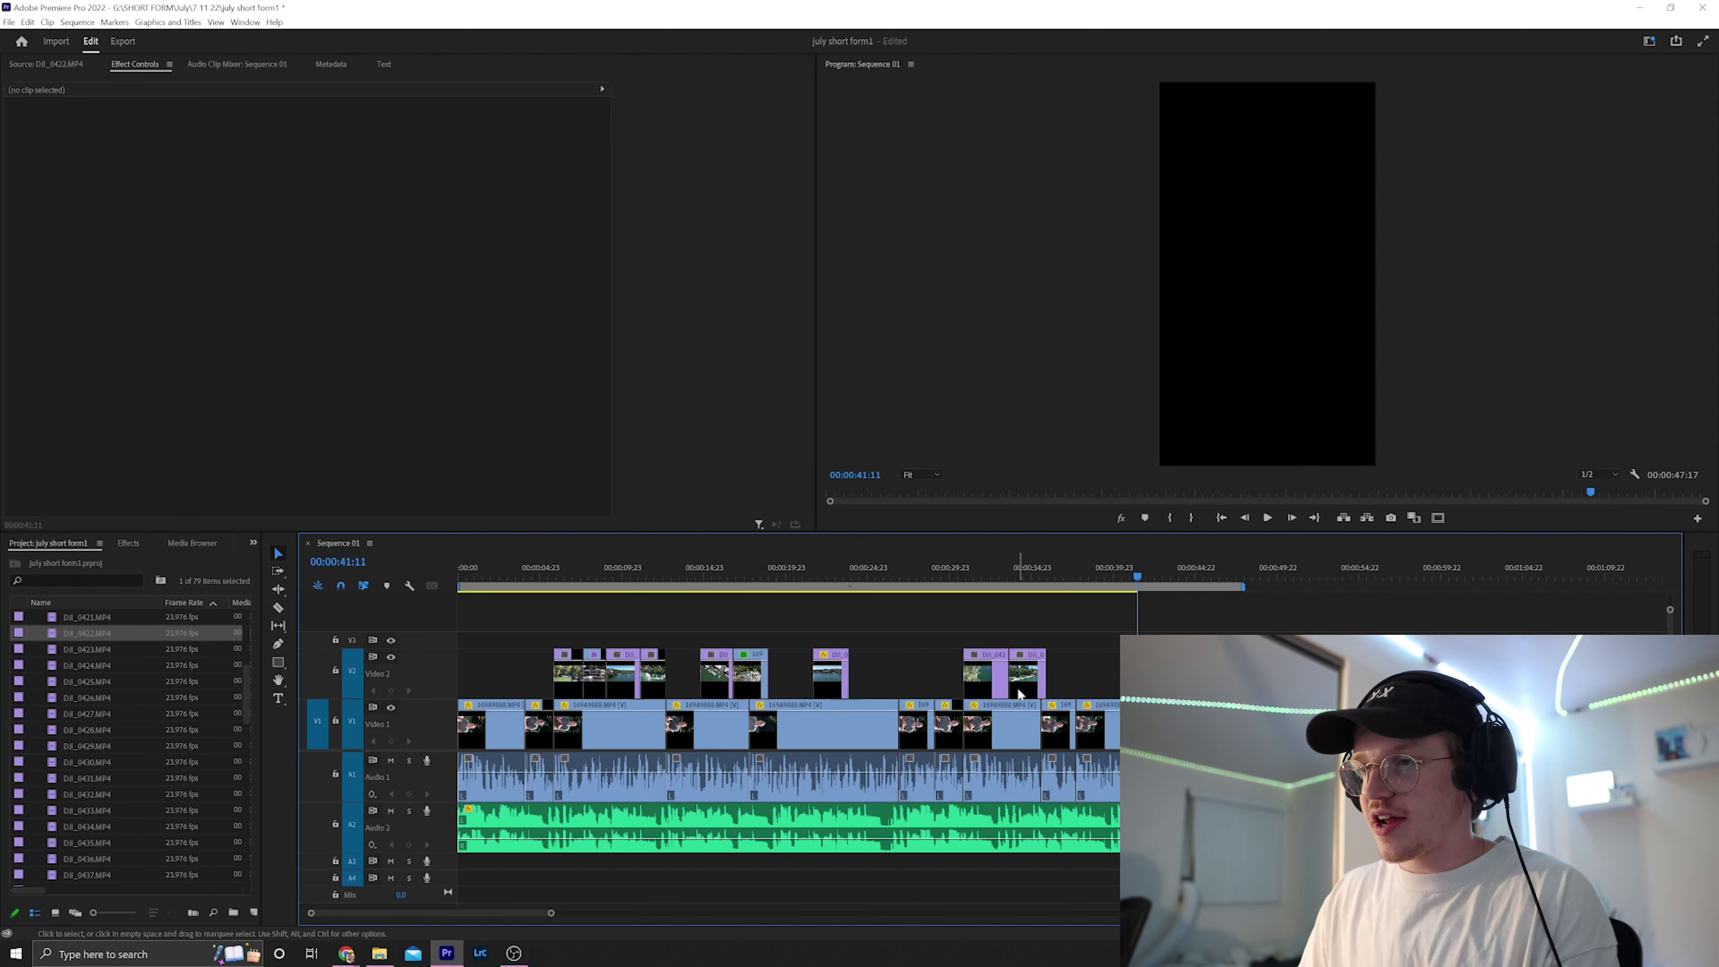
{"action": "key", "text": "minus"}
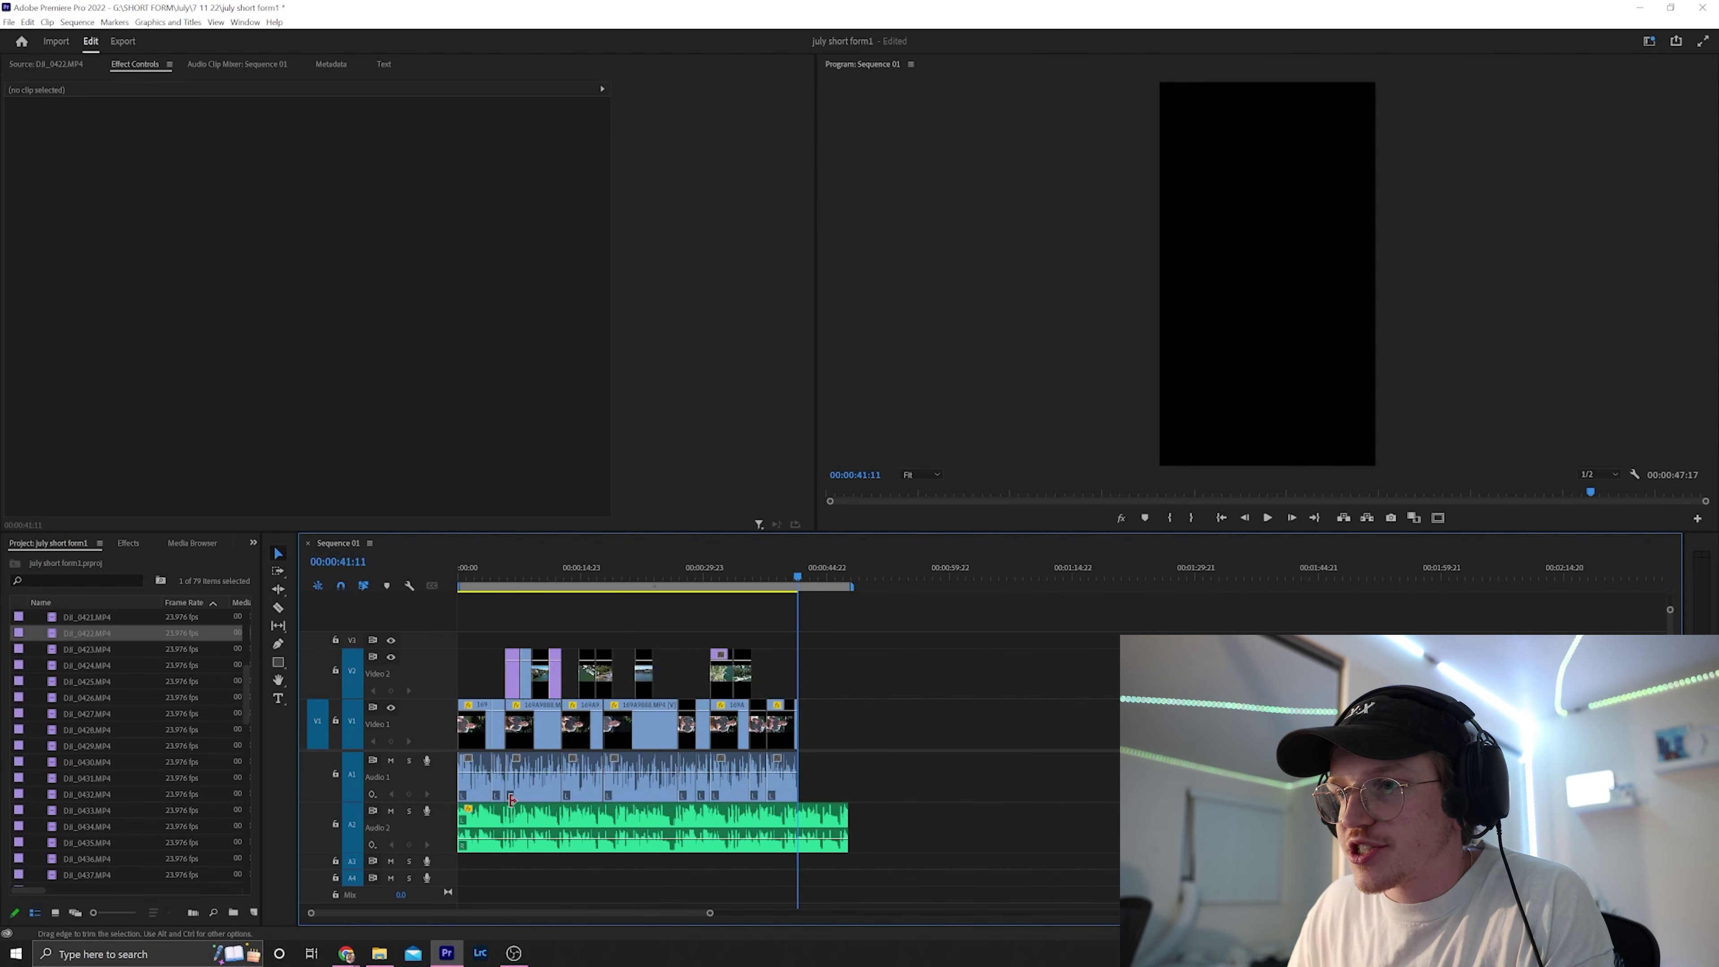
{"action": "key", "text": "Home"}
{"action": "key", "text": "equal"}
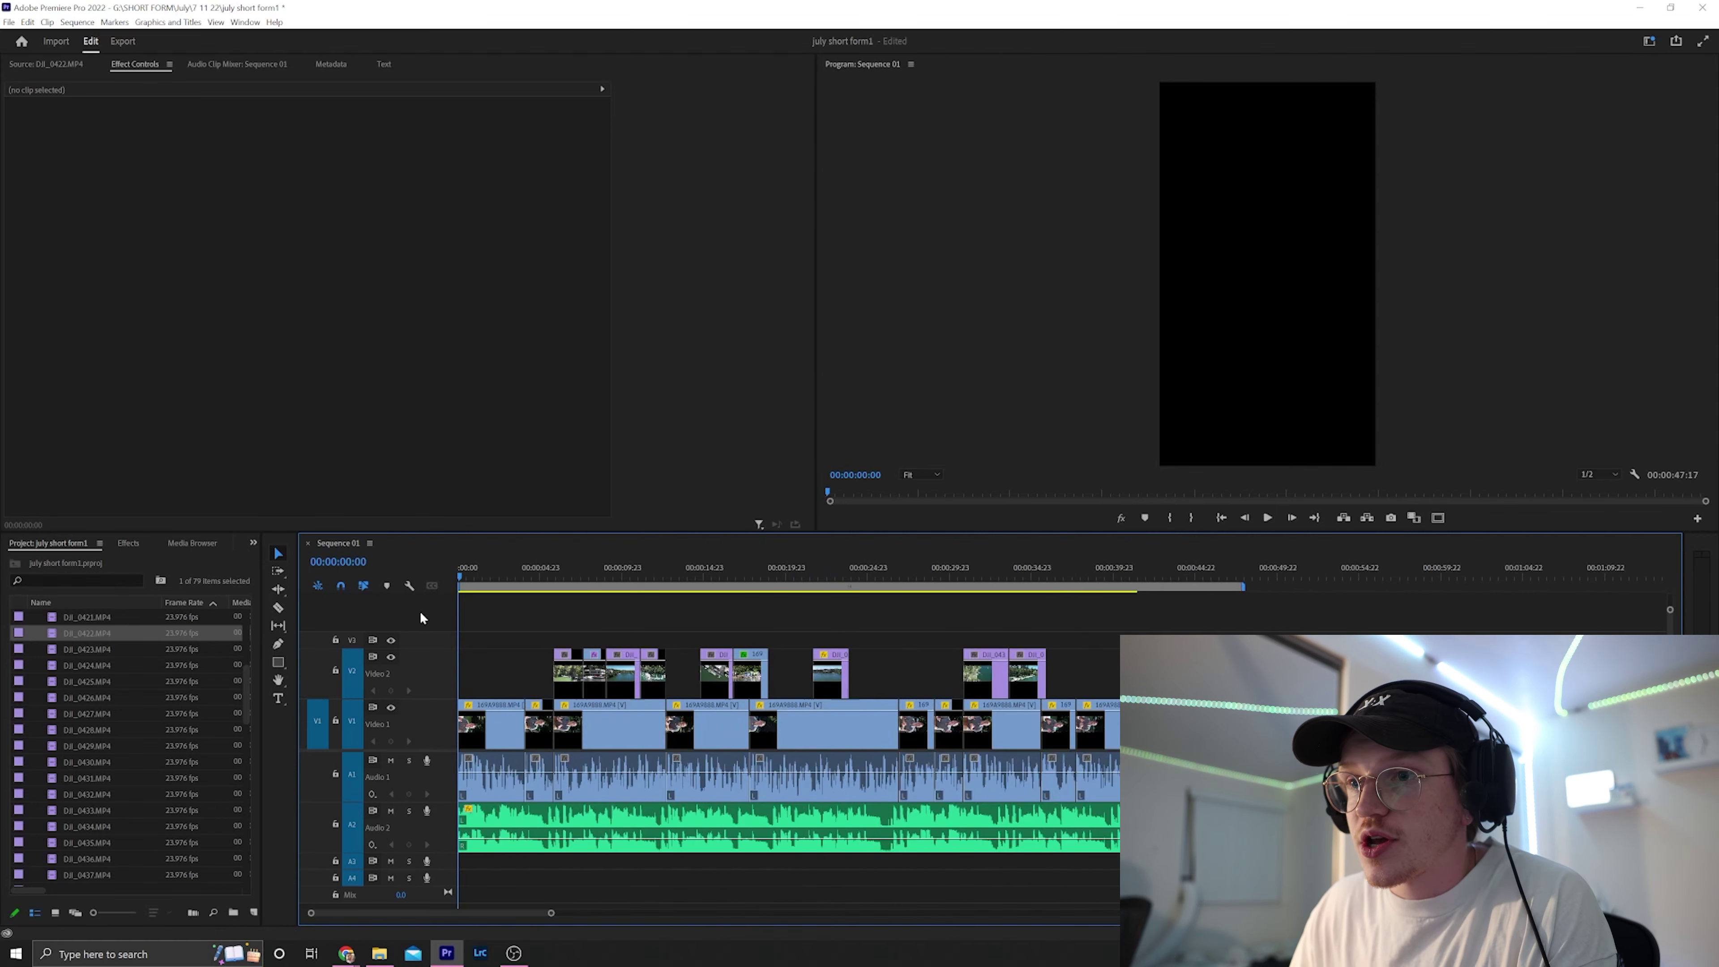
{"action": "key", "text": "ctrl+s"}
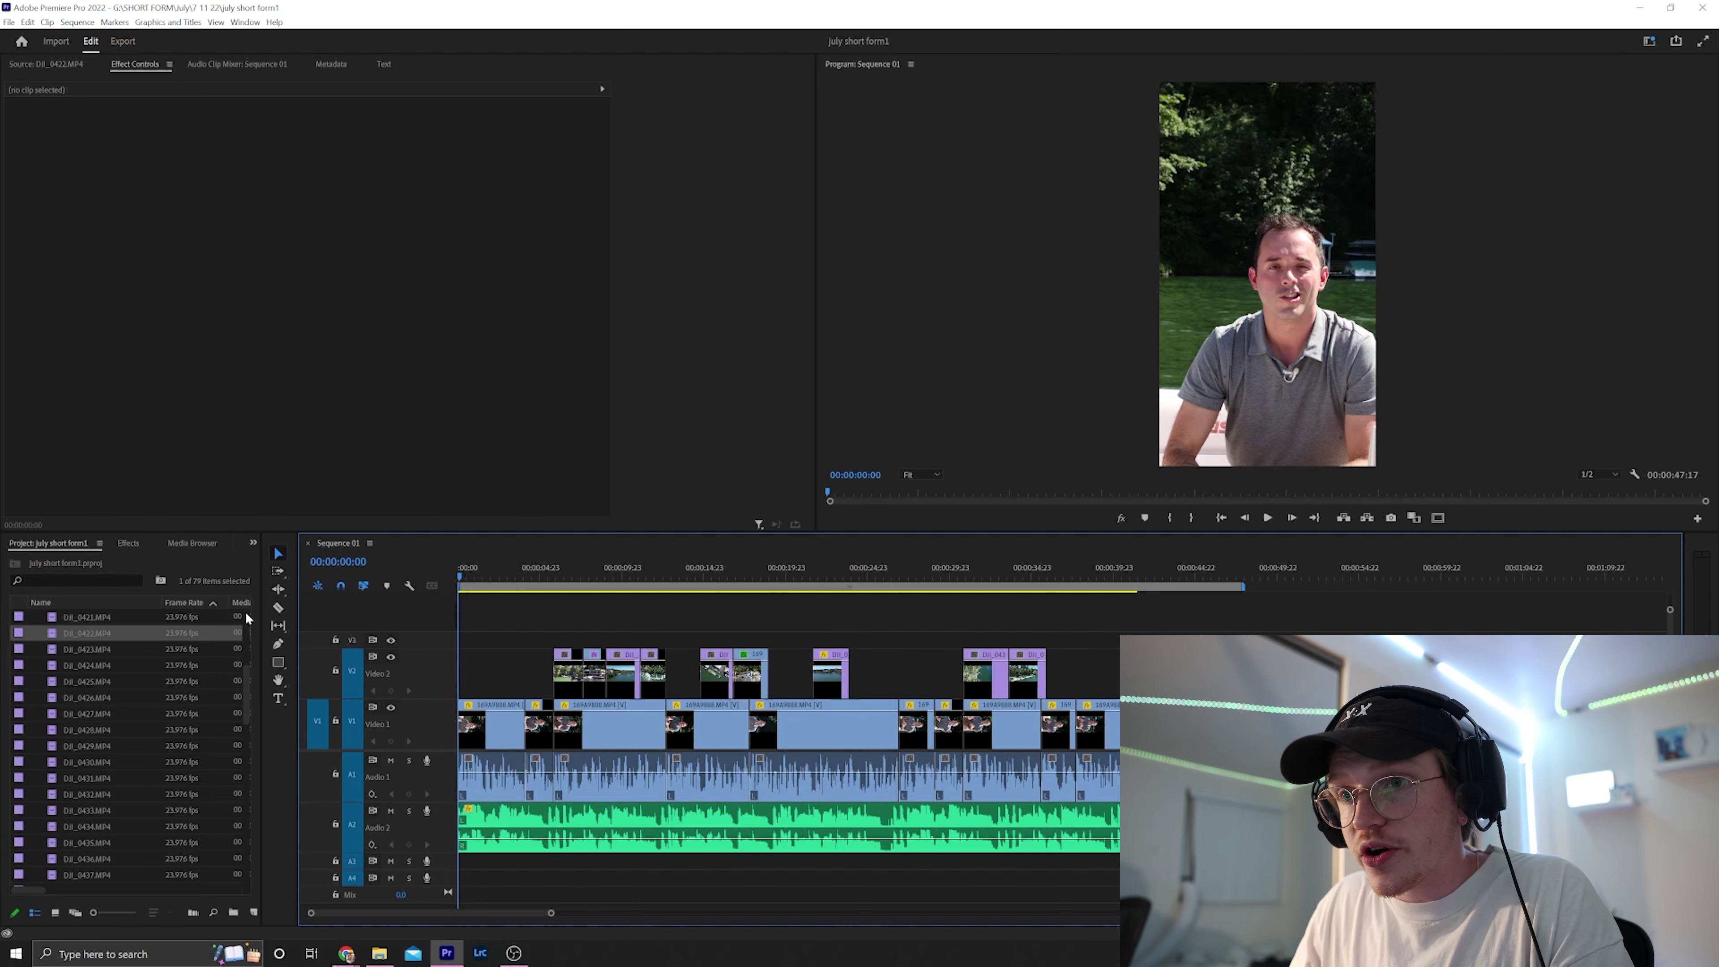
{"action": "key", "text": "ctrl+s"}
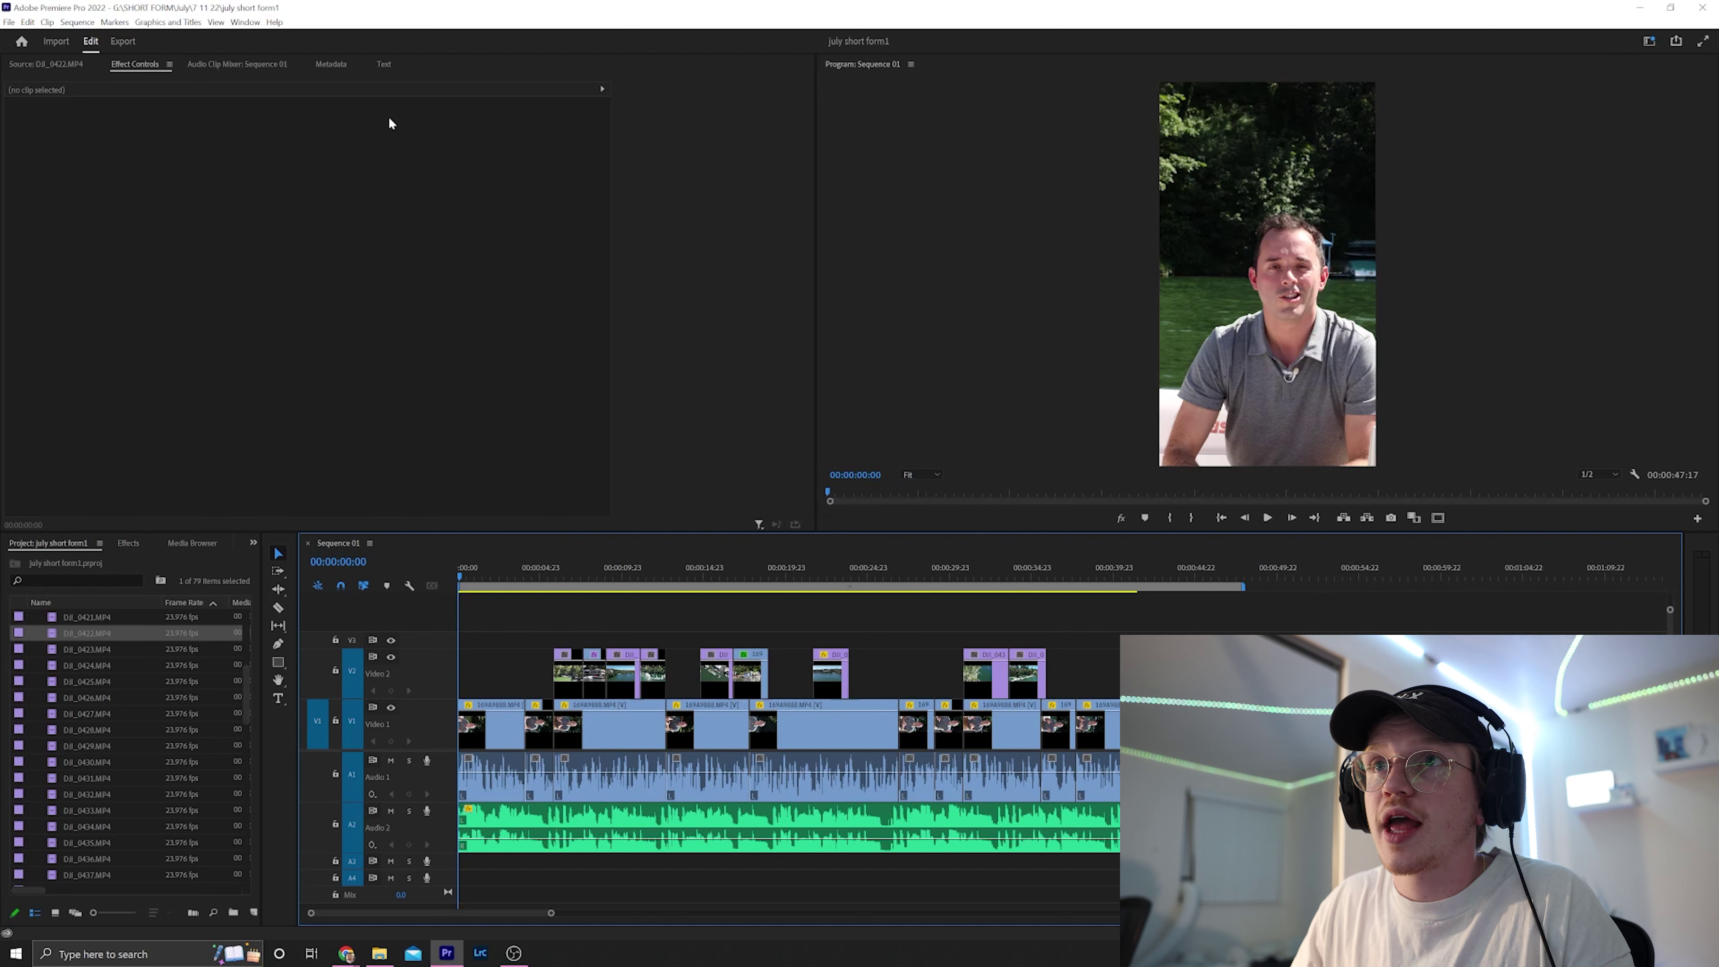
Step: Transcribe Sequence 01 in English from the Text panel's Captions tab
{"action": "left_click", "coordinate": [388, 65]}
{"action": "left_click", "coordinate": [420, 280]}
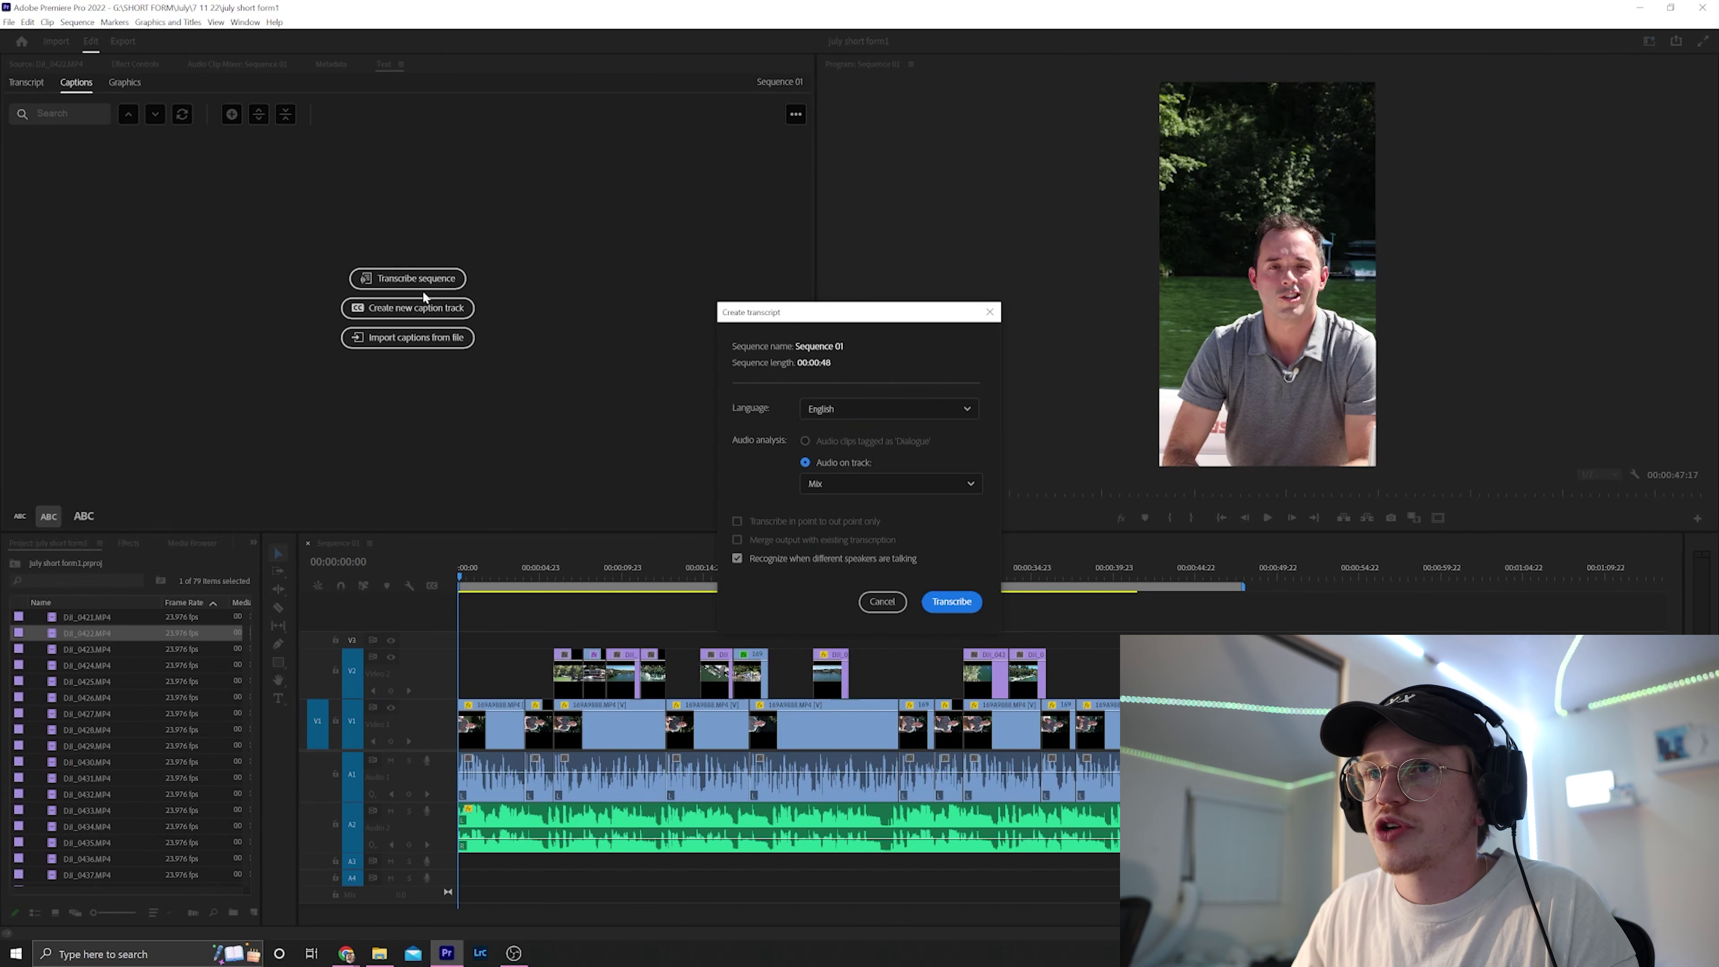
{"action": "left_click", "coordinate": [951, 601]}
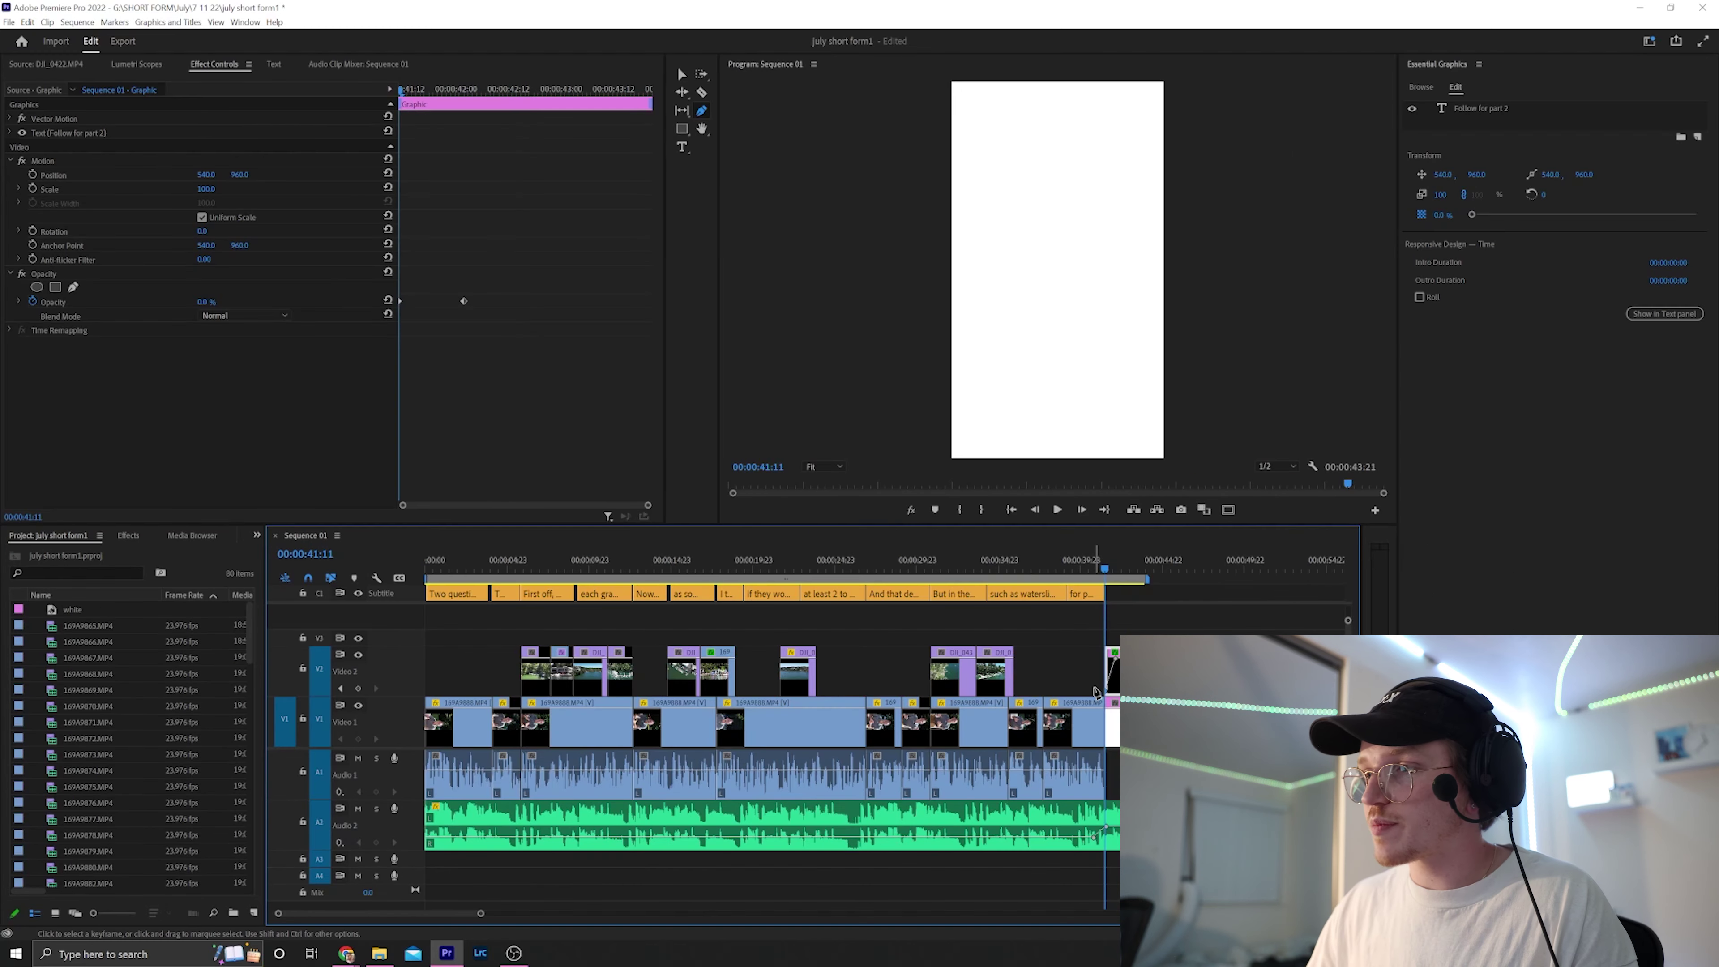
Step: Play the ending to check the 'Follow for part 2' end card, save, and return to the Selection tool
{"action": "key", "text": "space"}
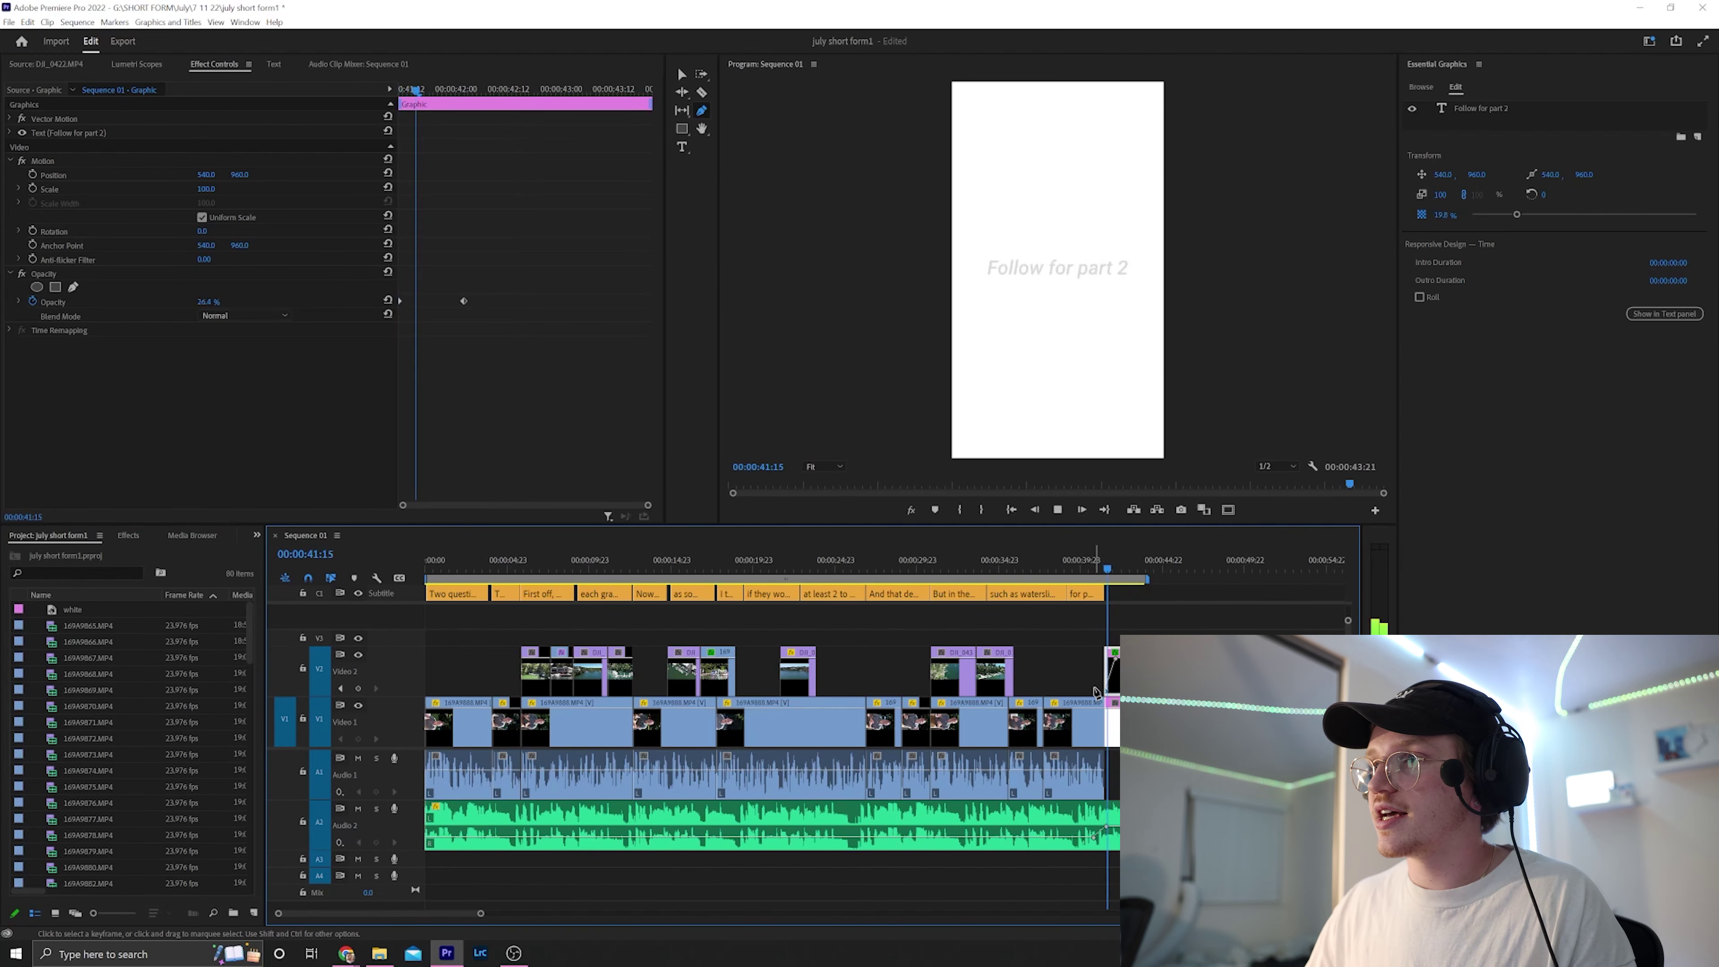
{"action": "key", "text": "ctrl+s"}
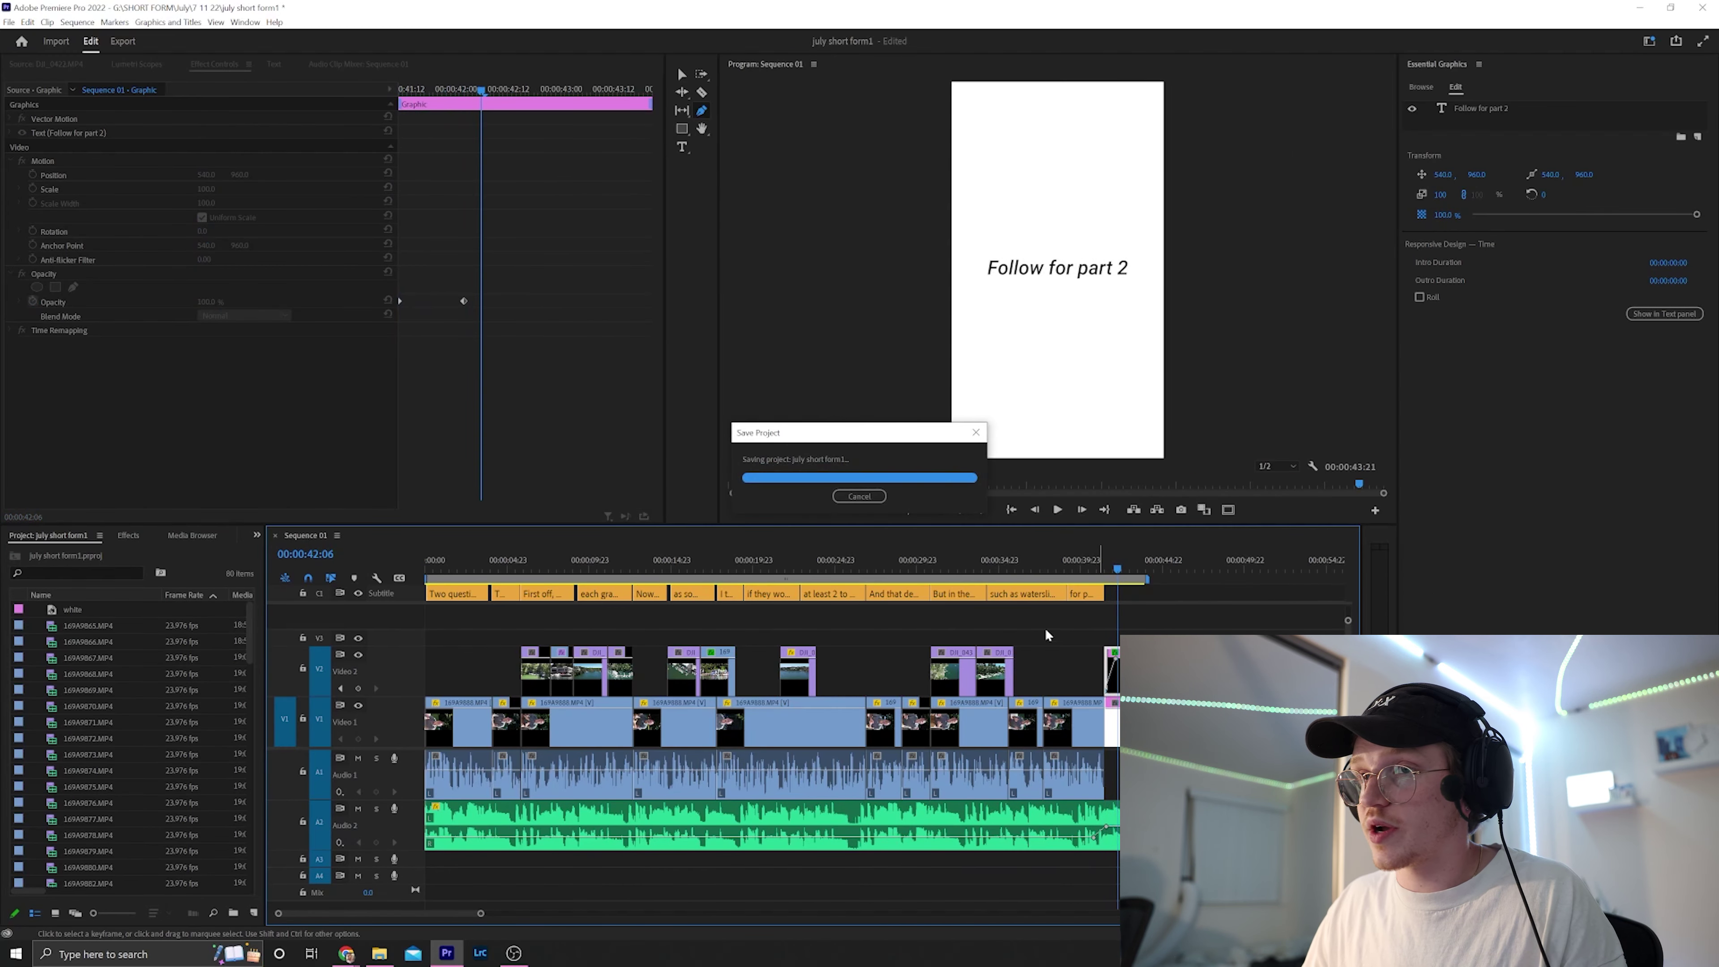
{"action": "key", "text": "v"}
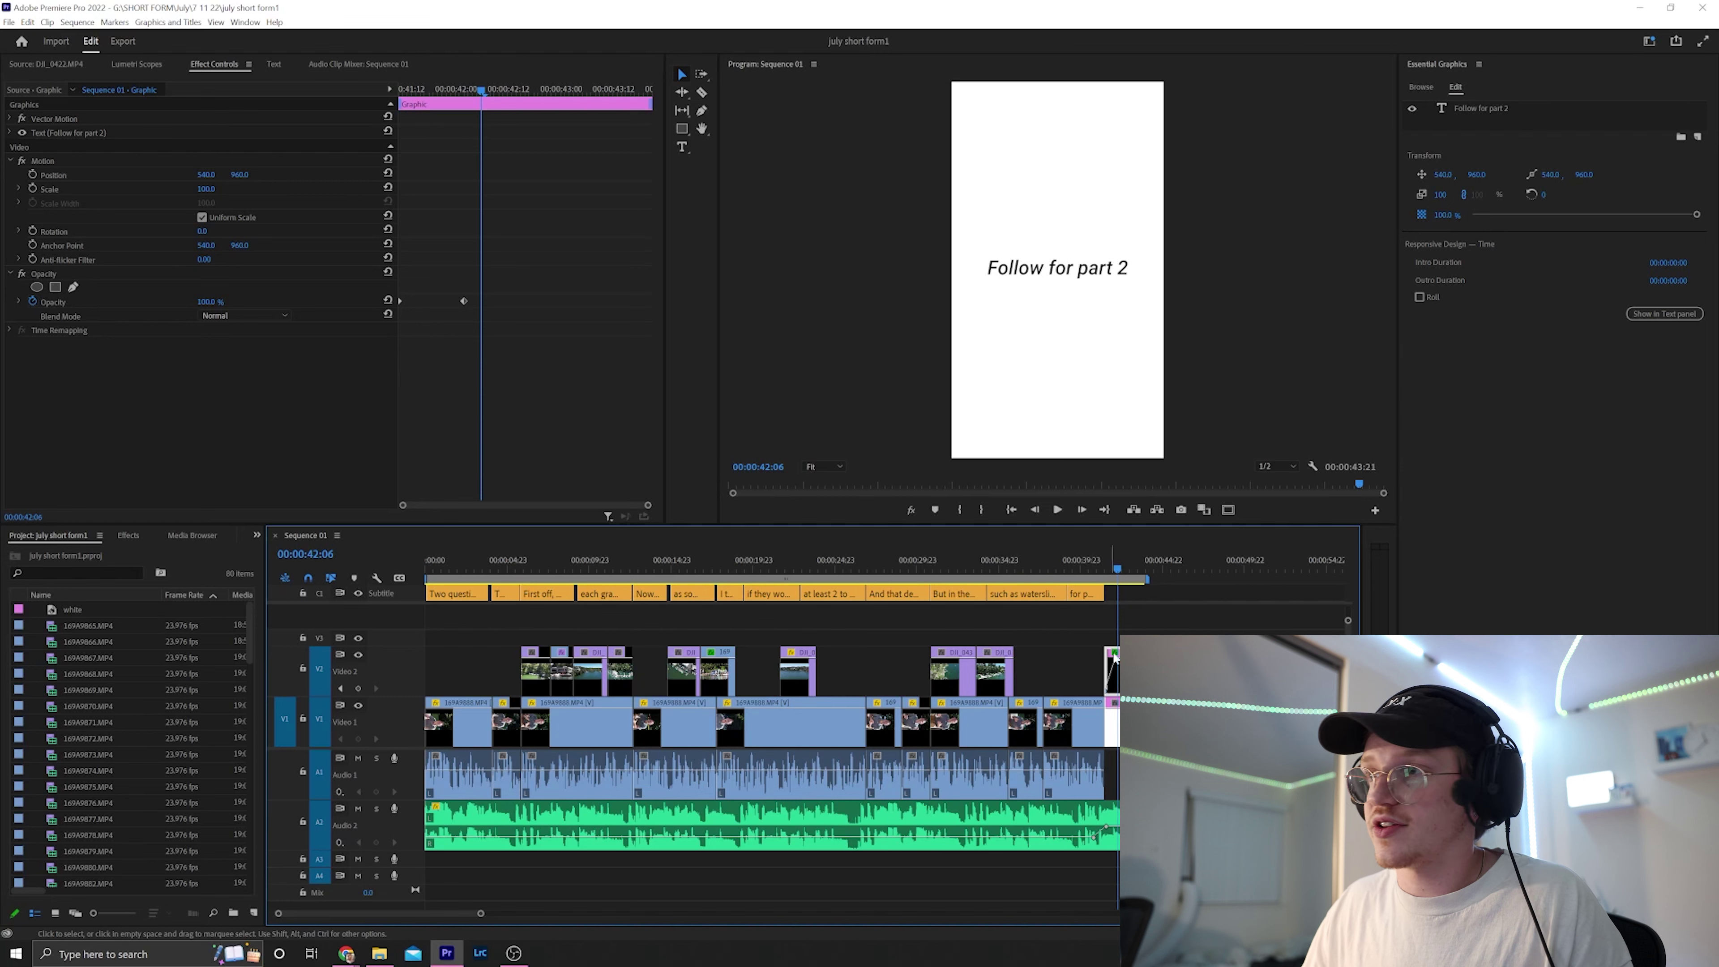